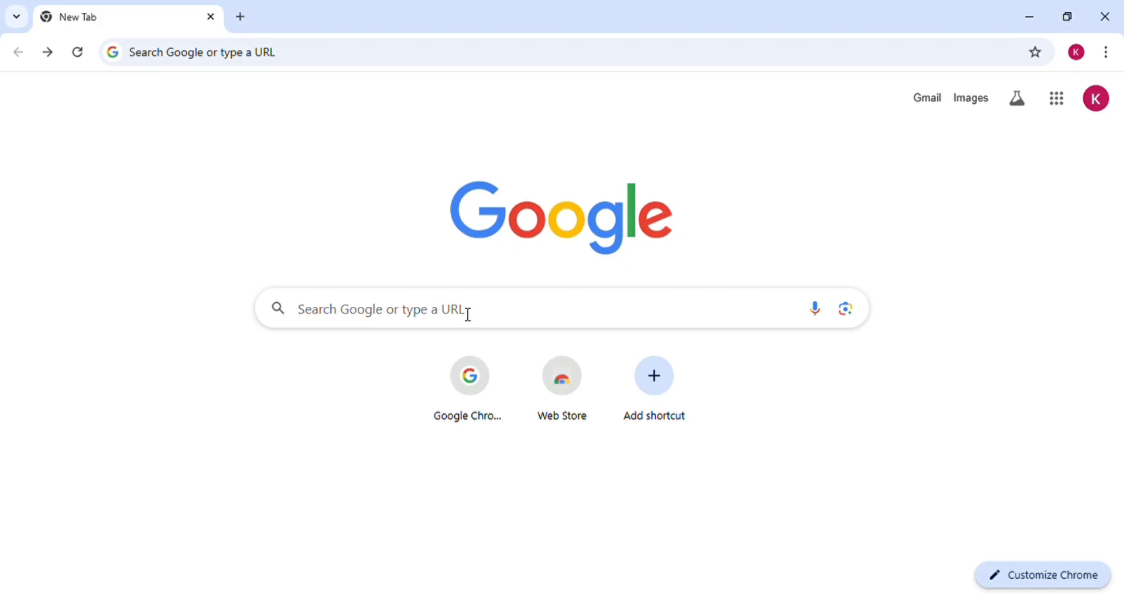
- Rerun the recent Google search 'lic recruitment 2025' to find LIC's AAO 2025 page
left_click(469, 315)
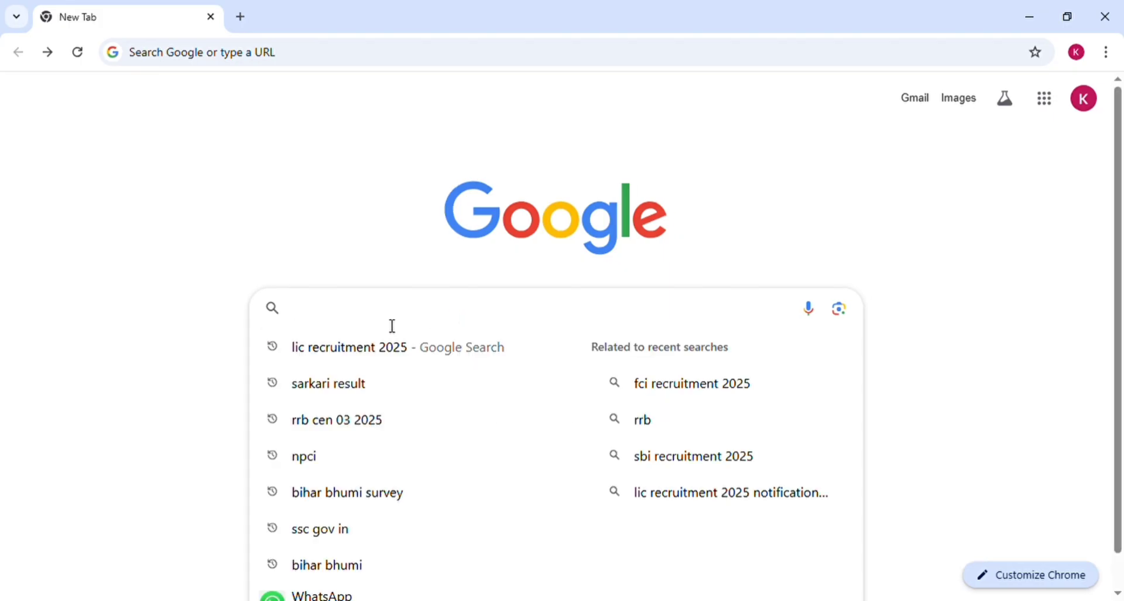
left_click(352, 350)
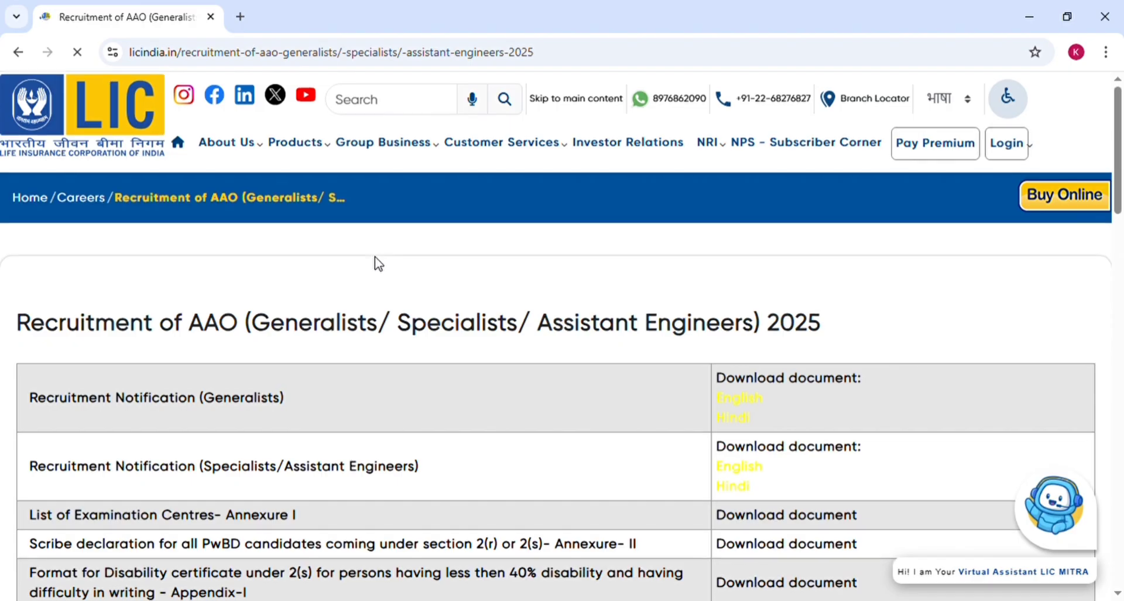
- Scroll the AAO 2025 page to the 'Apply online' link and open the IBPS portal
scroll(378, 264, "down", 1)
scroll(378, 263, "down", 3)
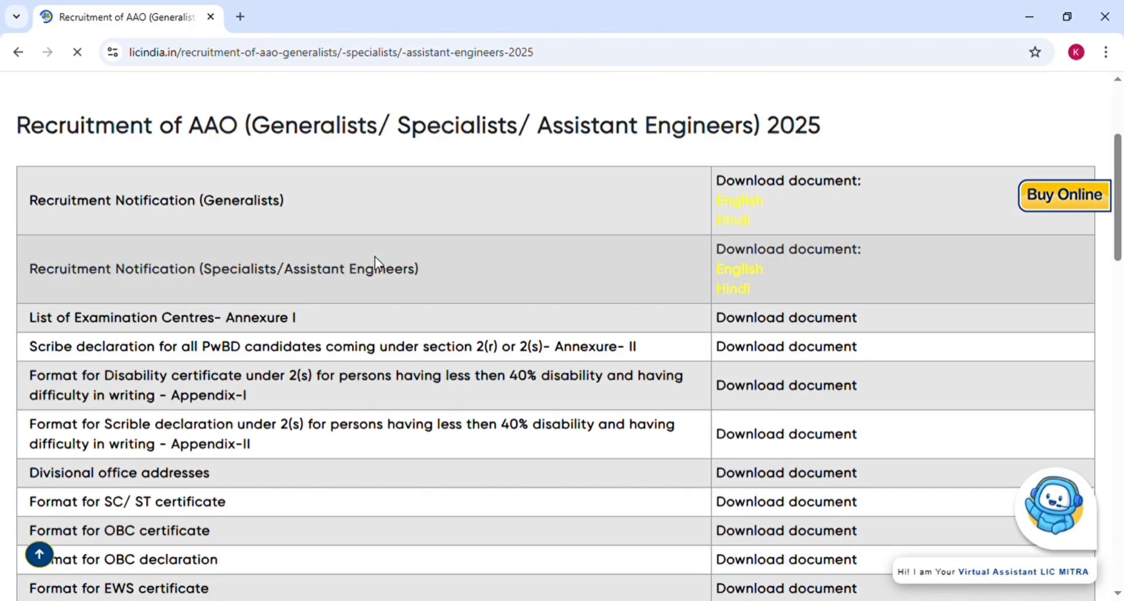
scroll(379, 264, "down", 3)
scroll(378, 264, "down", 5)
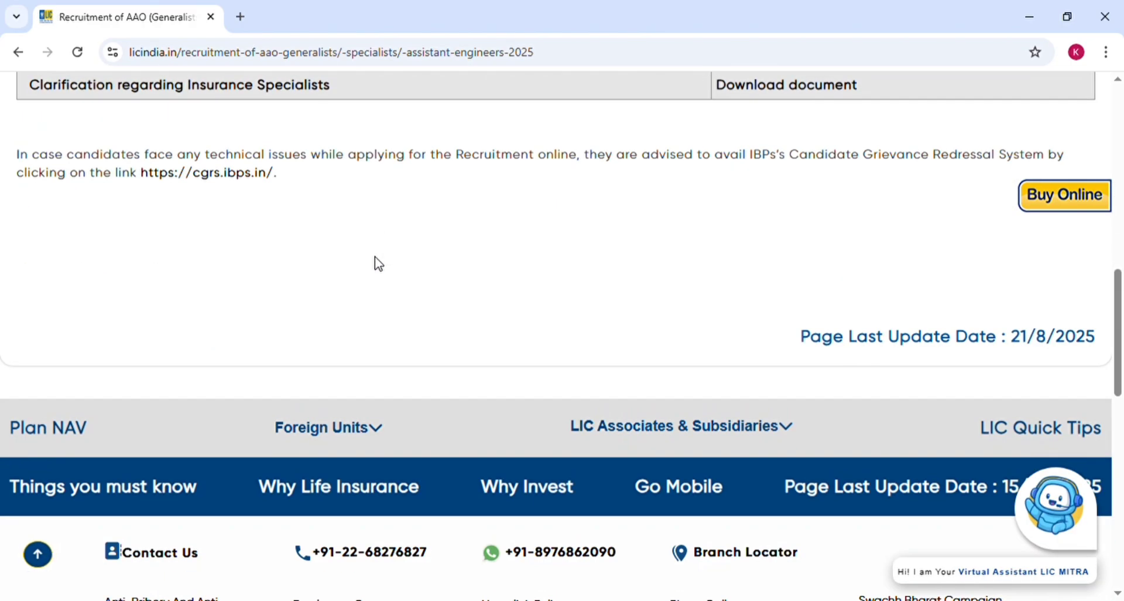
scroll(378, 264, "up", 2)
scroll(379, 263, "up", 10)
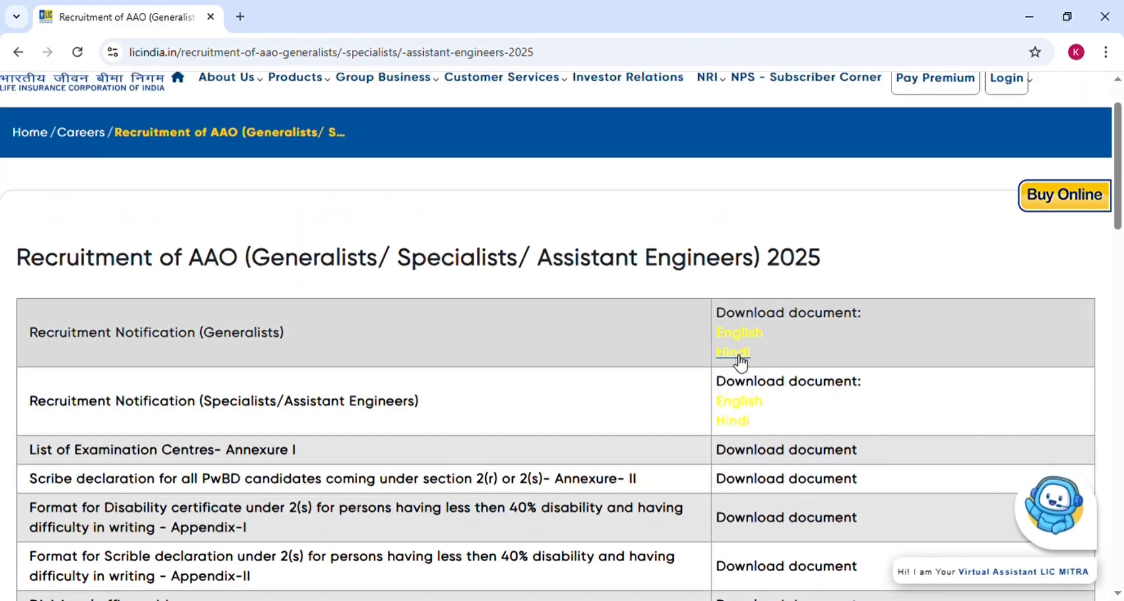
left_click_drag(1119, 163, 1123, 274)
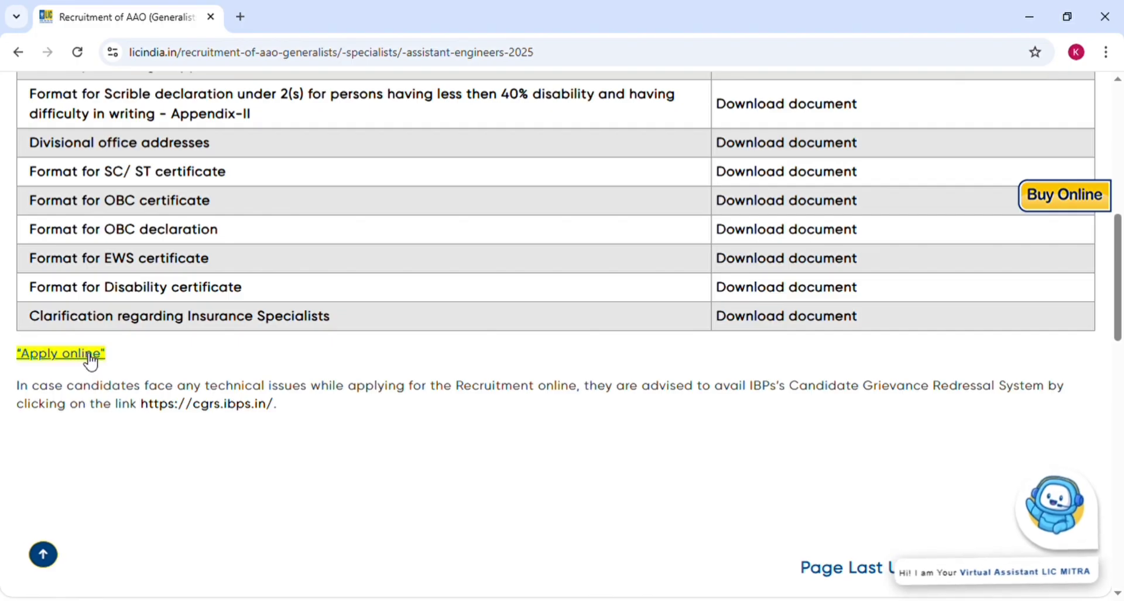
left_click(90, 362)
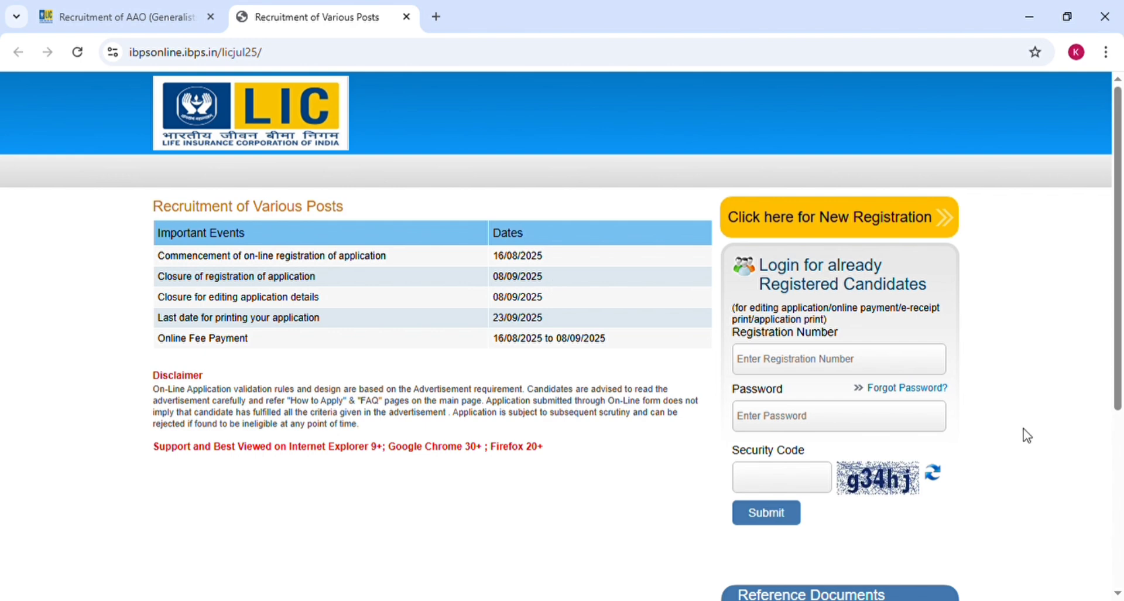
- Start a new IBPS registration and enter the candidate's first name in both fields
scroll(1061, 405, "down", 1)
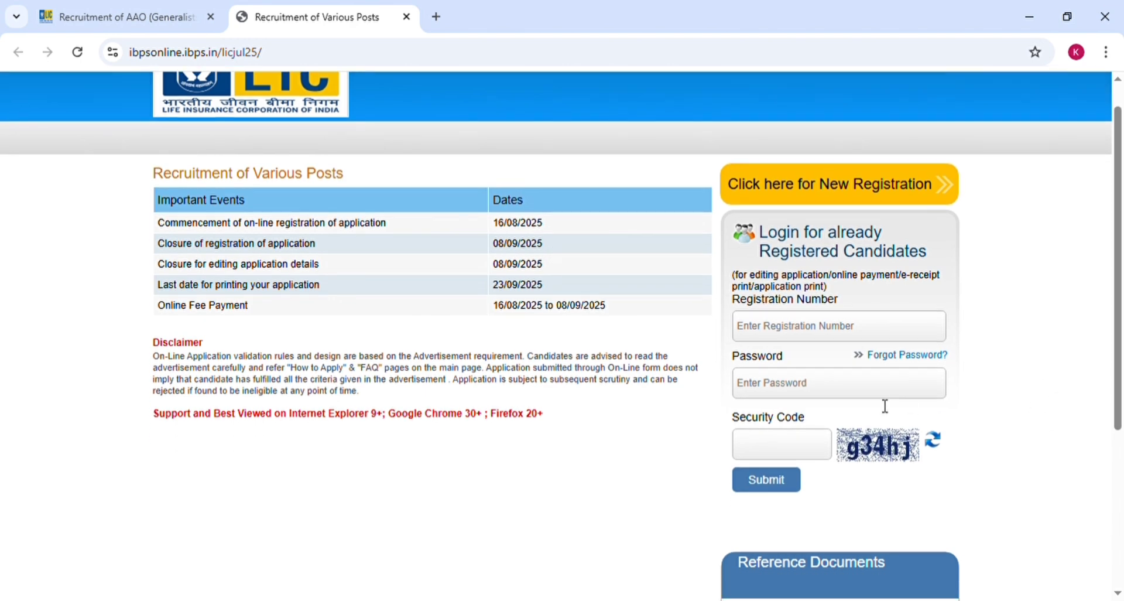
left_click(858, 201)
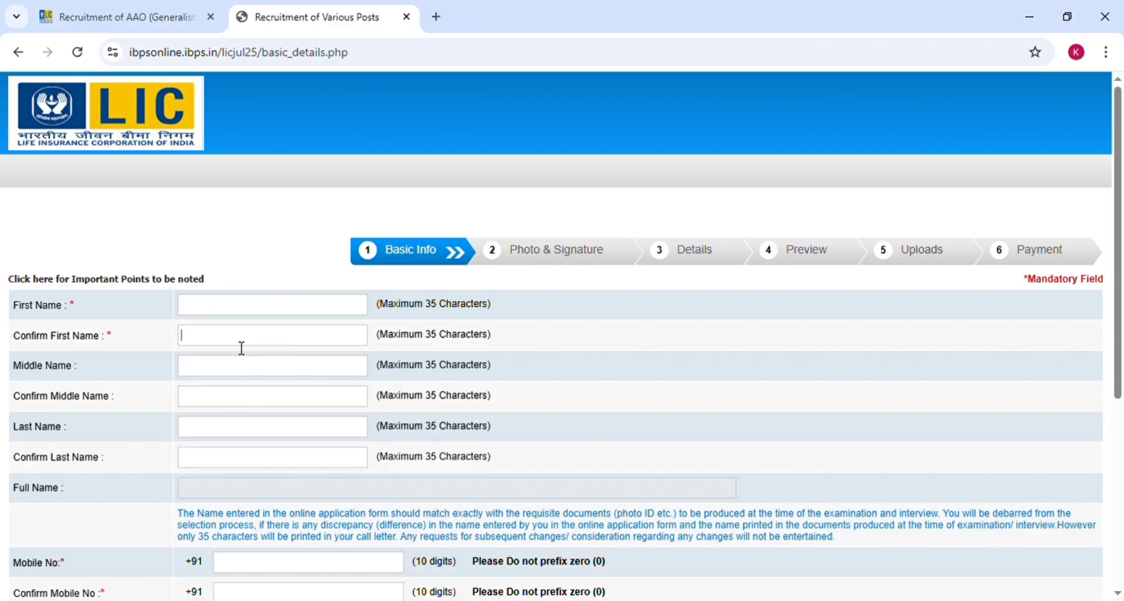
left_click(209, 374)
left_click(211, 305)
left_click(210, 344)
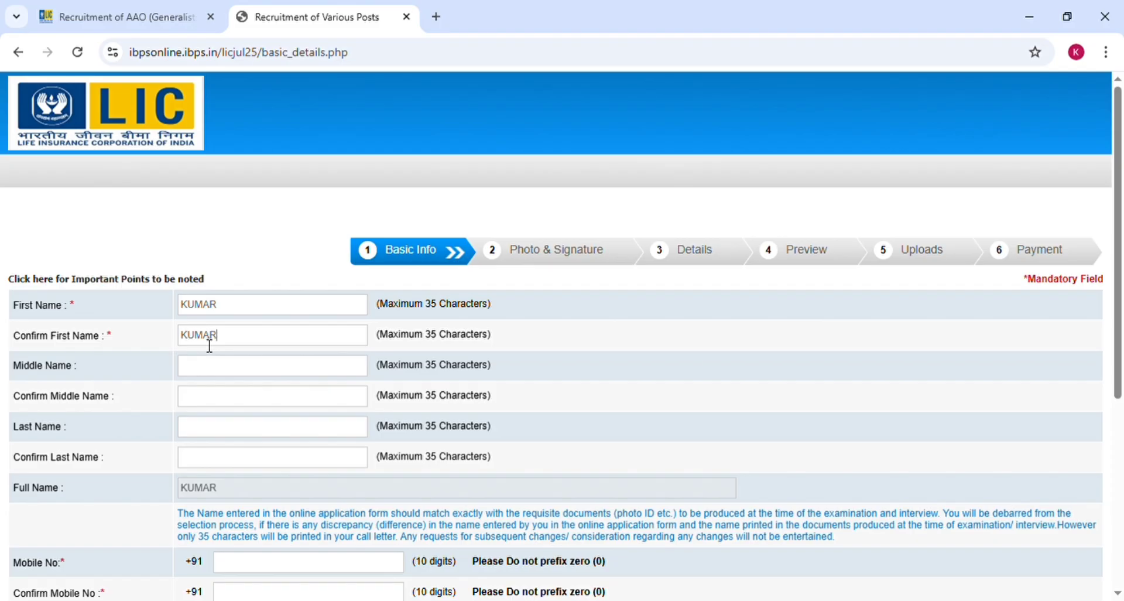
- Leave the middle name blank and enter the candidate's last name in both fields
left_click(214, 372)
left_click(237, 404)
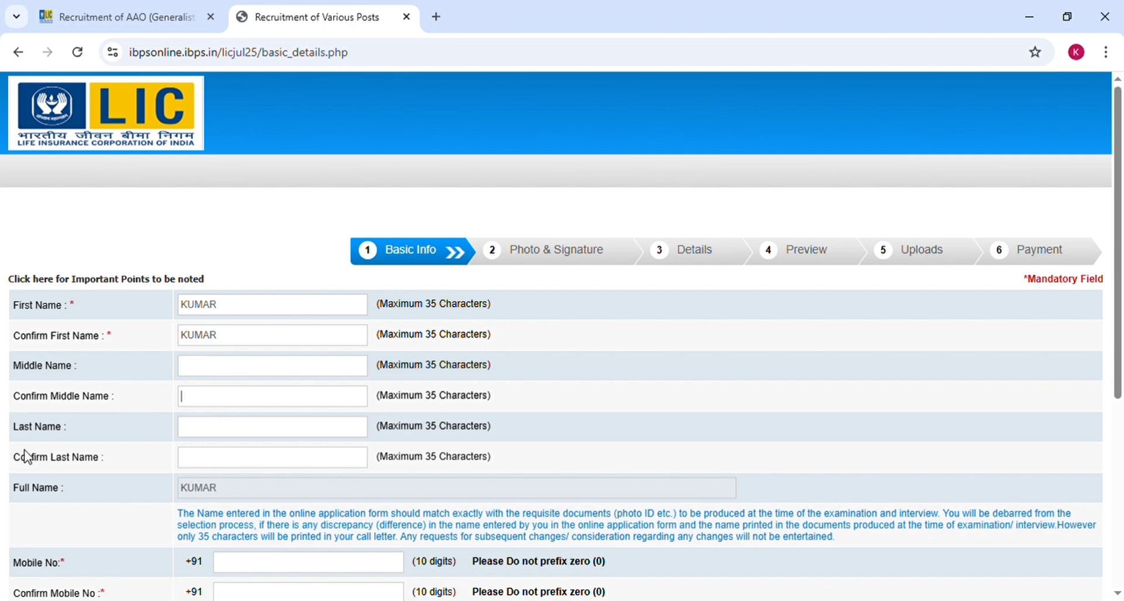
left_click(218, 439)
left_click(217, 469)
scroll(555, 423, "down", 5)
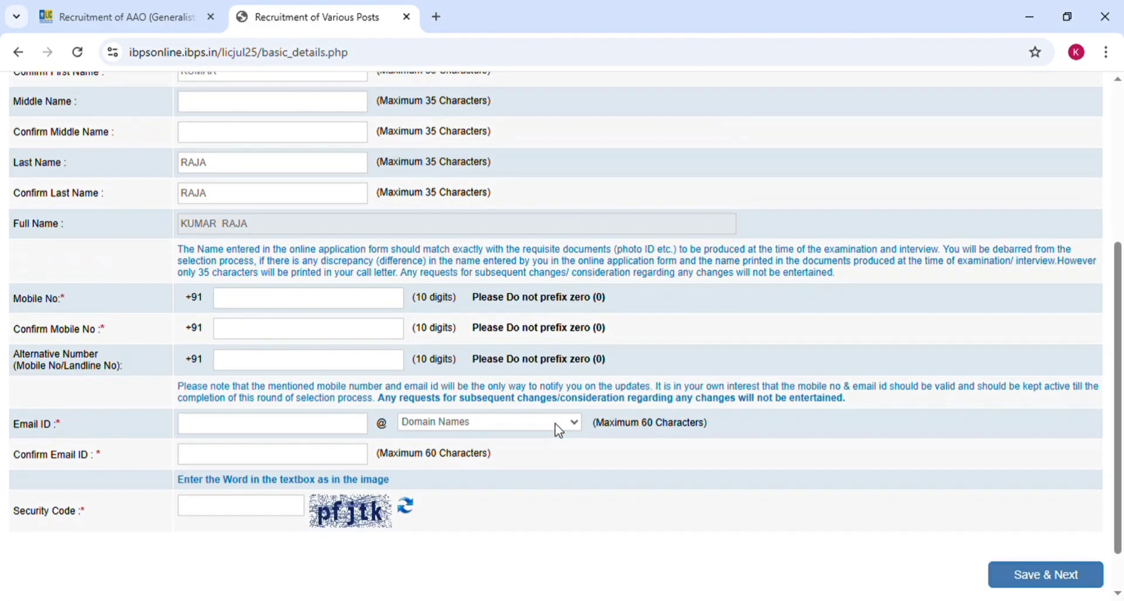
scroll(555, 423, "down", 1)
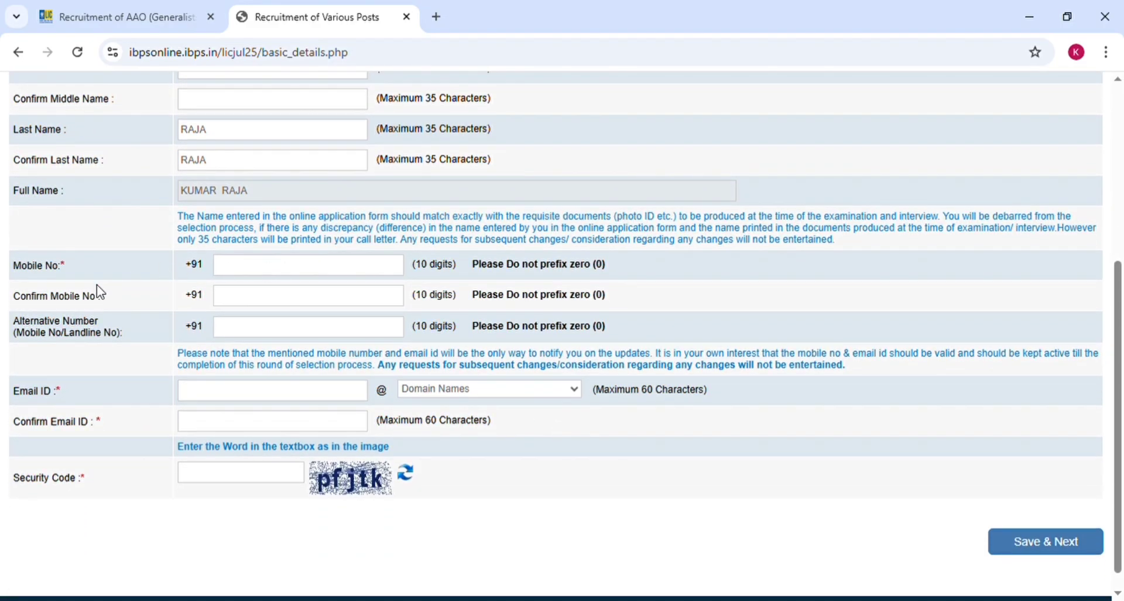
- Fill in the mobile number, a gmail.com e-mail with pasted confirmation, and the security code, then save
left_click(254, 305)
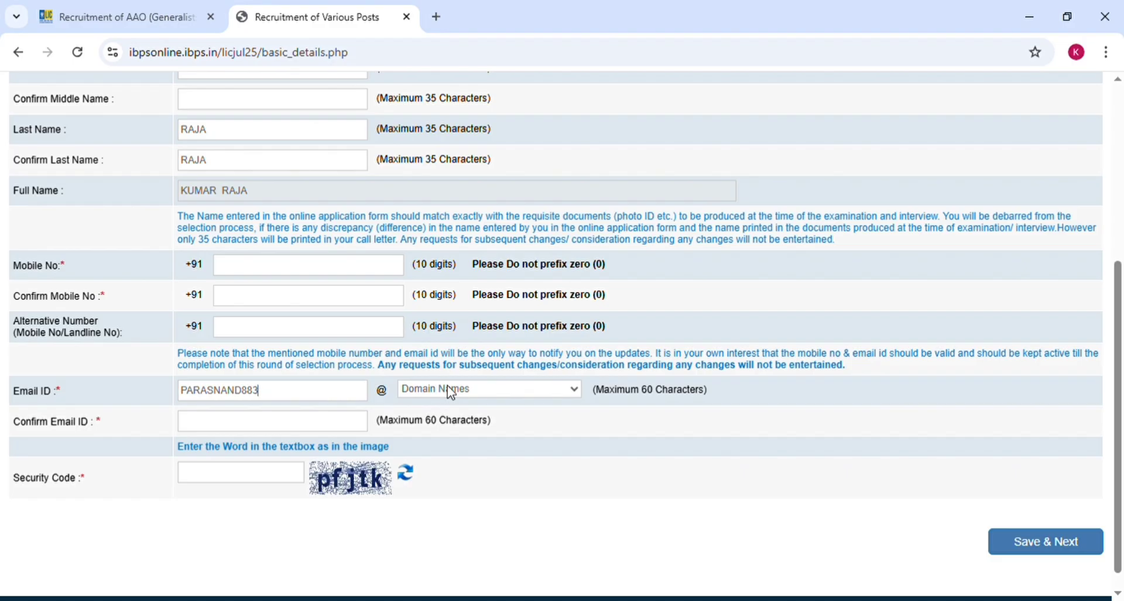
left_click(527, 389)
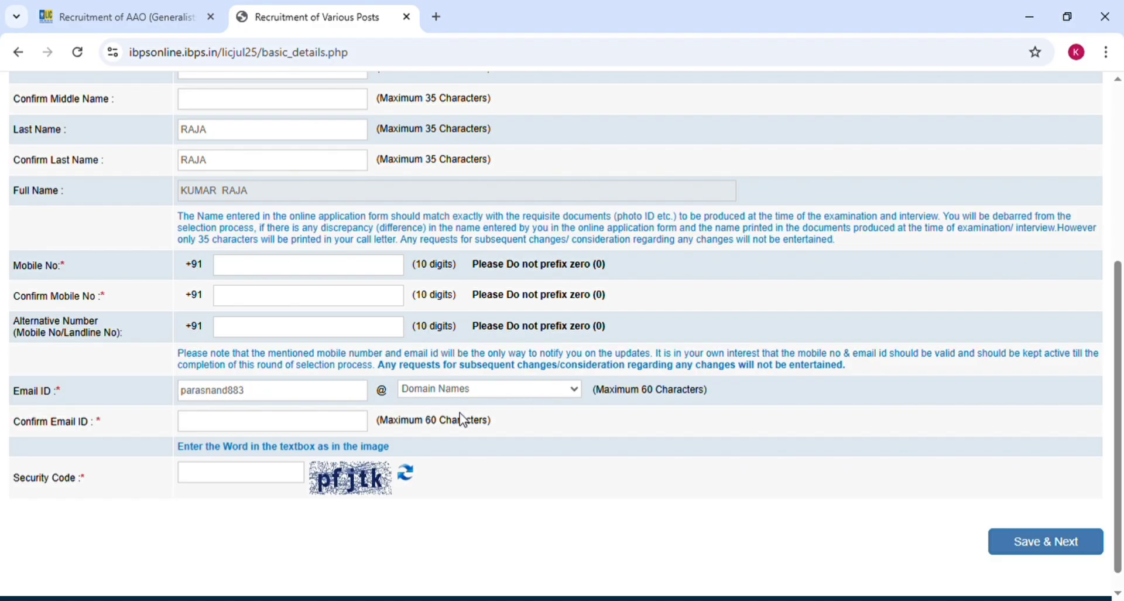
left_click(429, 450)
type("P")
key("BackSpace")
key("ctrl+v")
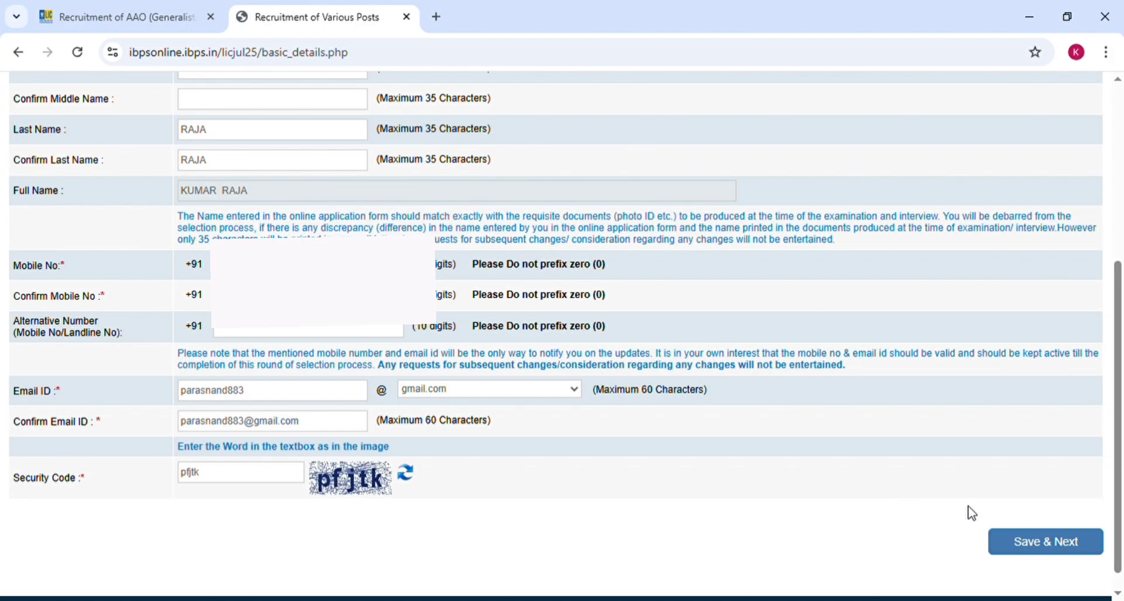
left_click(1032, 545)
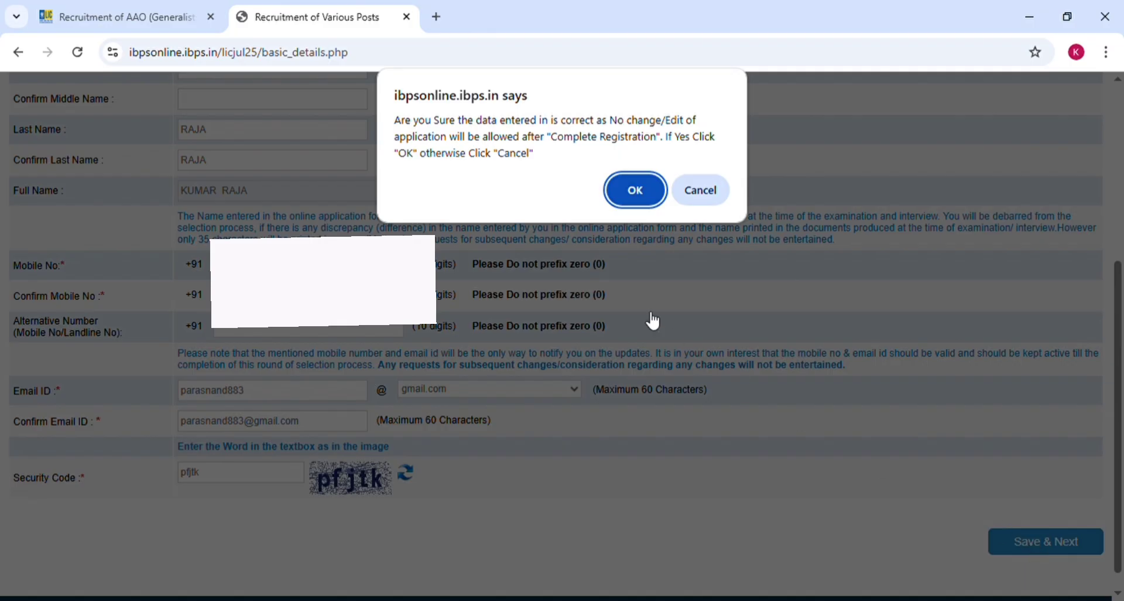
- Confirm the basic details and choose the candidate's scanned photograph for upload
left_click(629, 192)
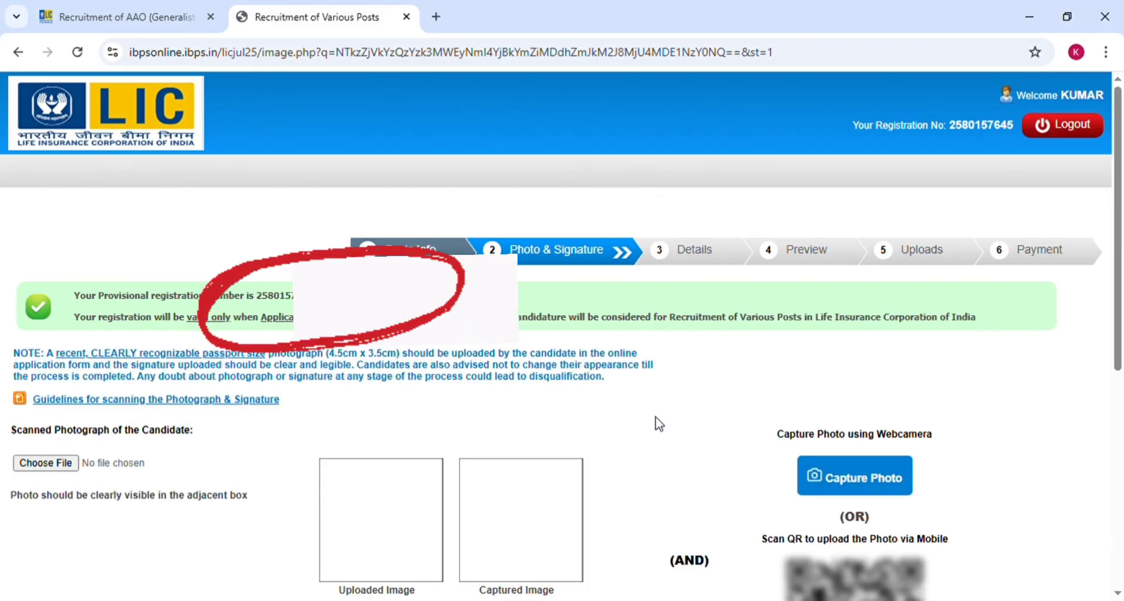
scroll(658, 421, "down", 5)
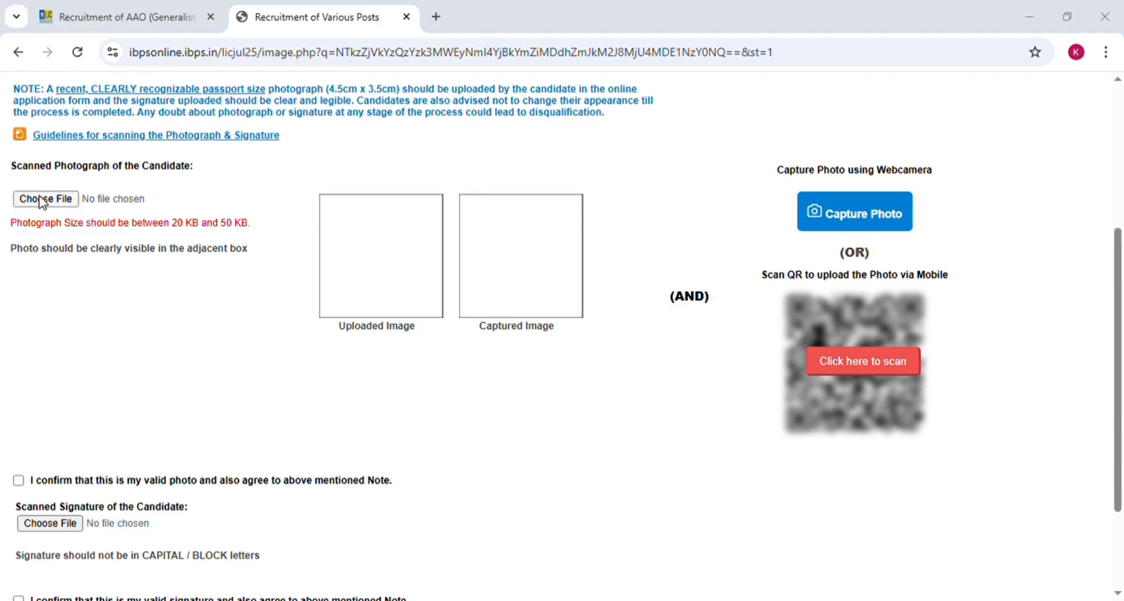
left_click(42, 201)
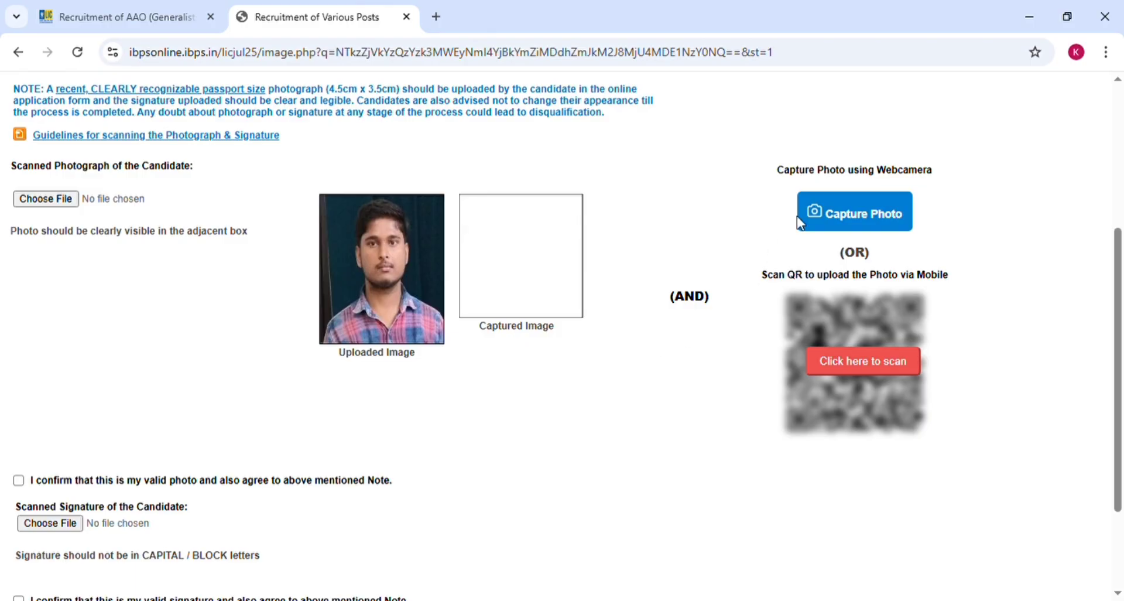
- Take a webcam snapshot, discard it, and show the QR code for mobile capture
left_click(838, 218)
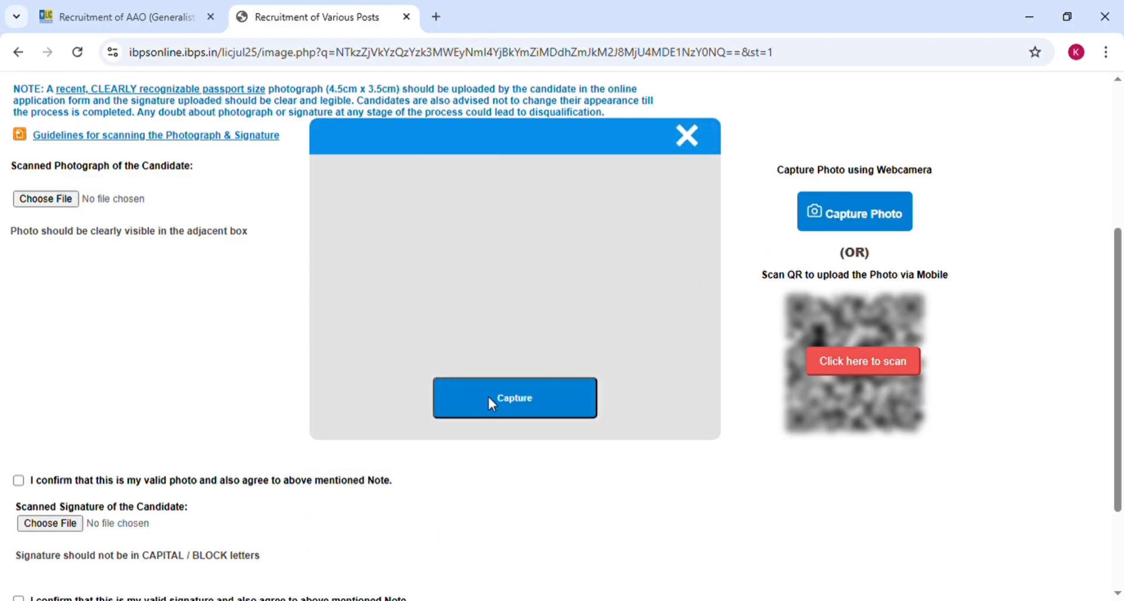
left_click(494, 397)
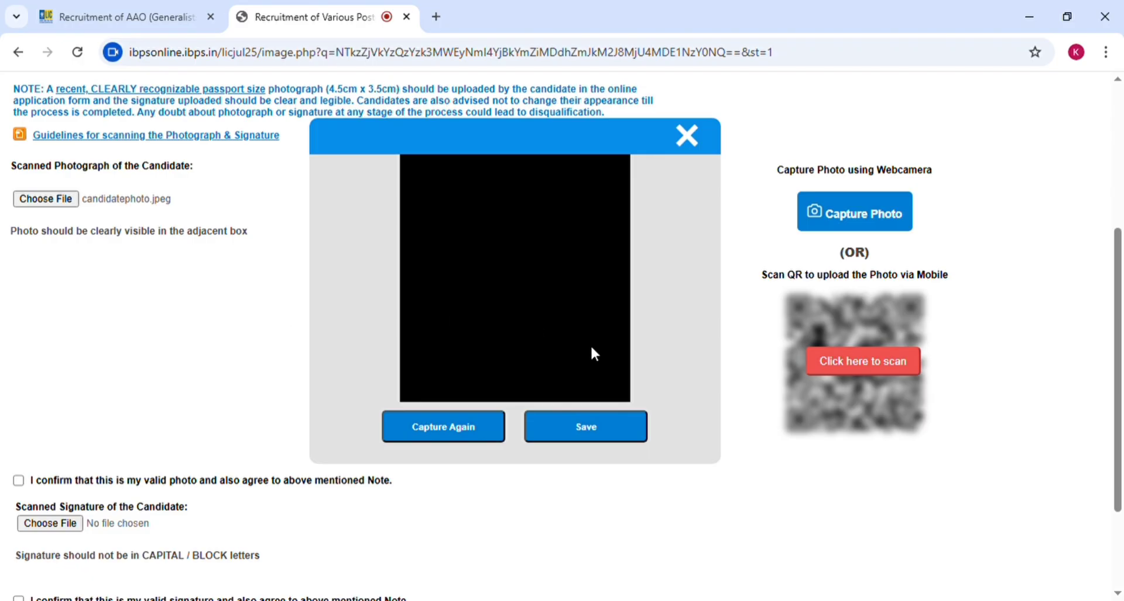
left_click(686, 135)
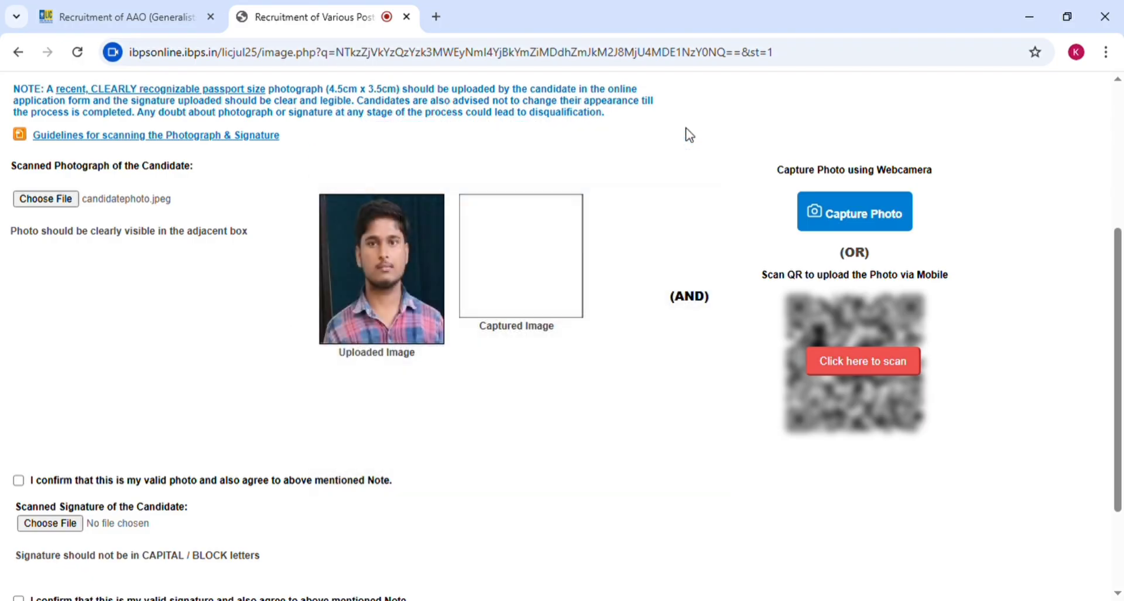
left_click(865, 360)
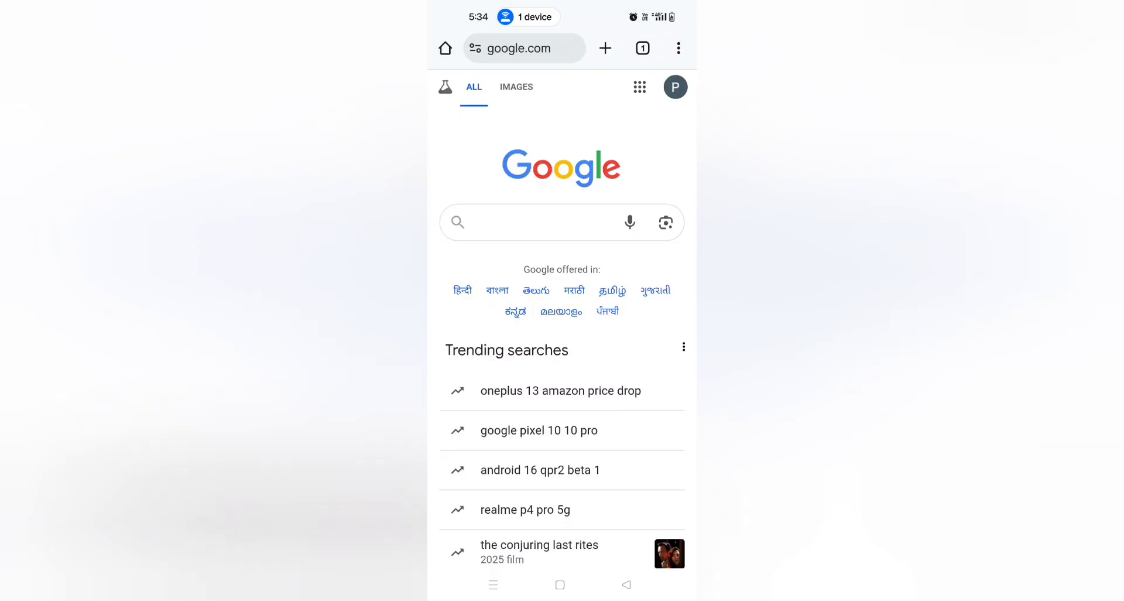
- Scan the QR code with Google Lens, open its link, and grant camera and photo permissions
left_click(666, 222)
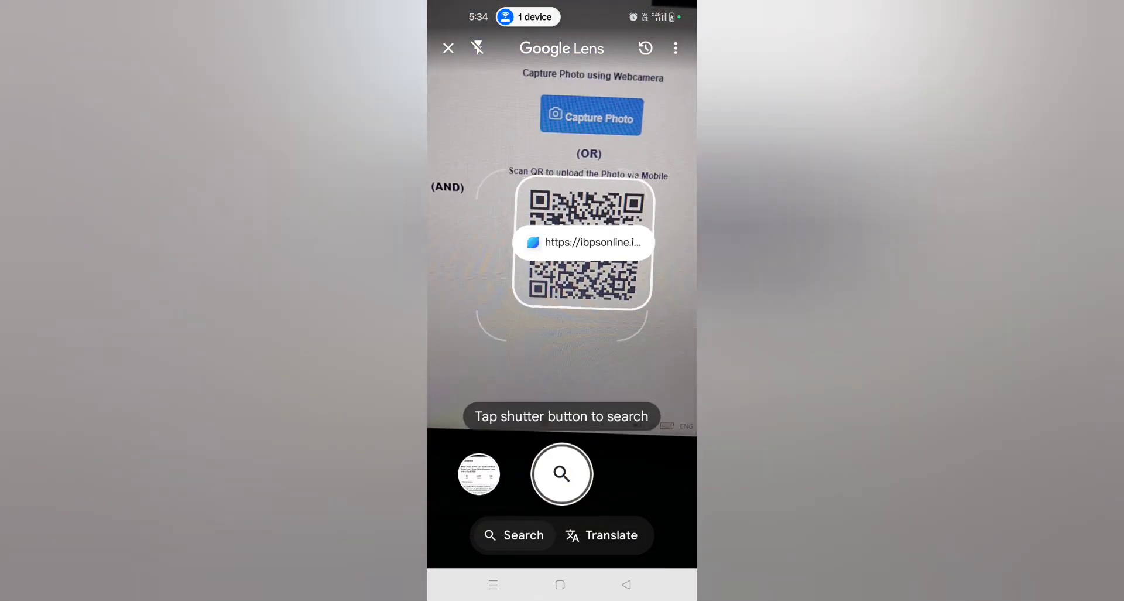
left_click(583, 243)
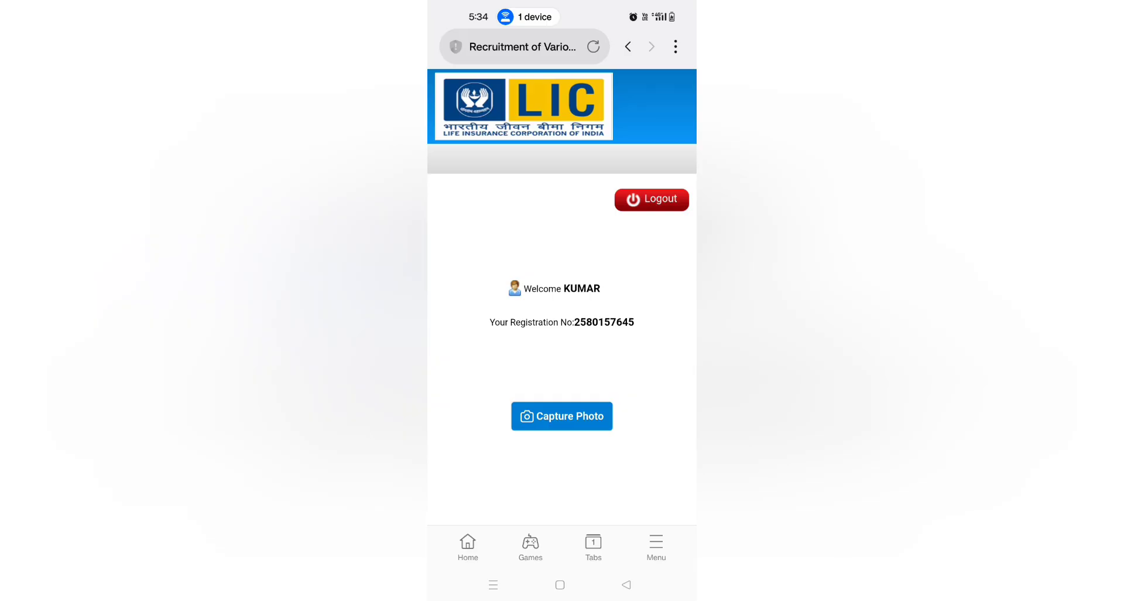
left_click(588, 418)
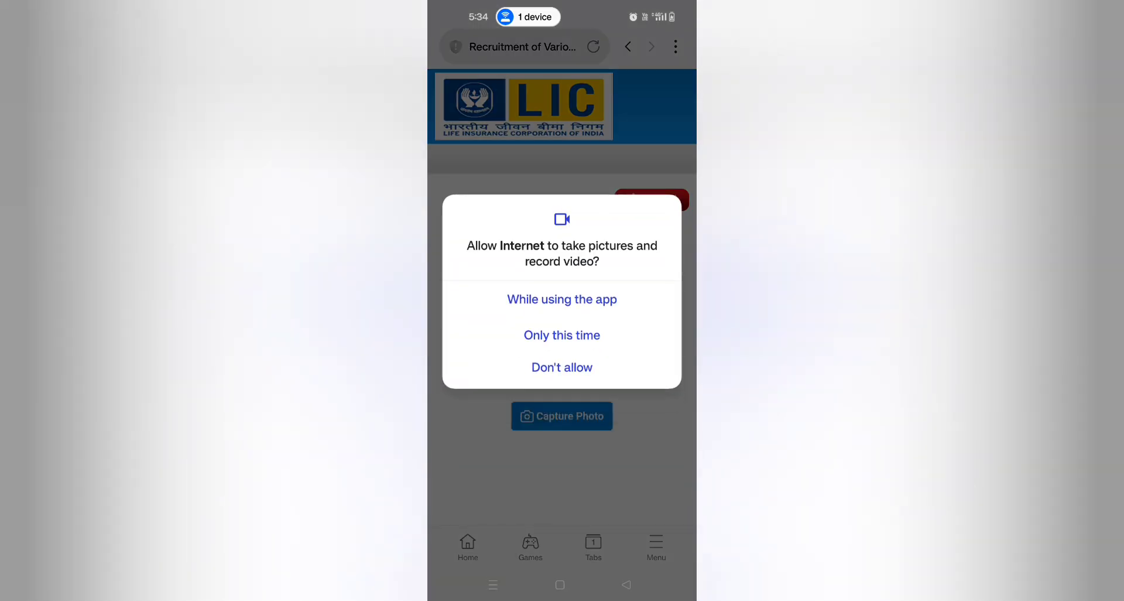
left_click(599, 336)
left_click(562, 317)
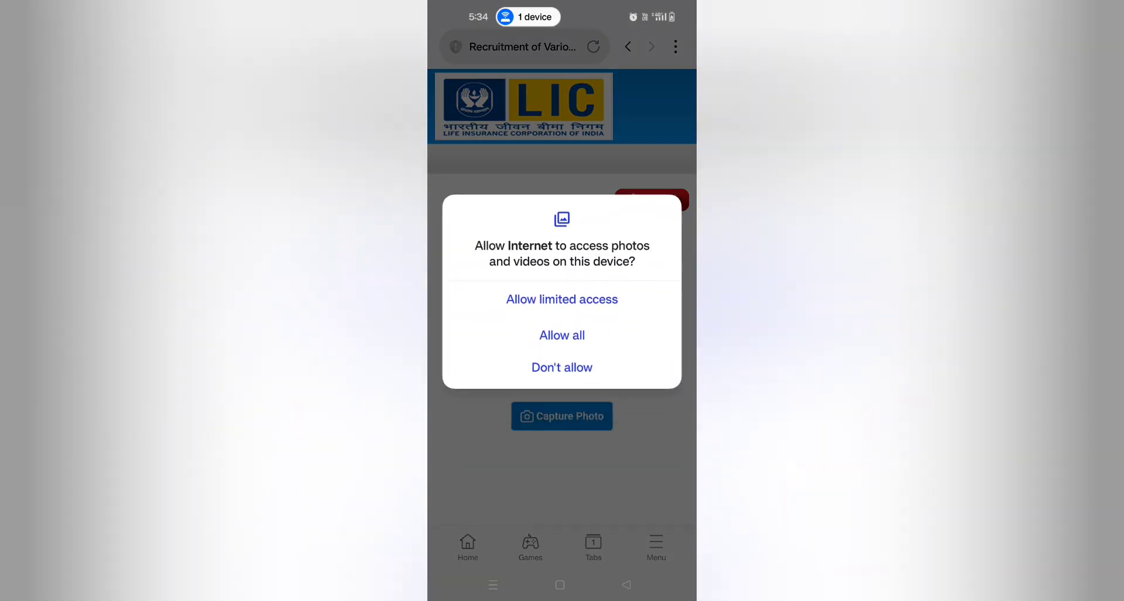
left_click(590, 336)
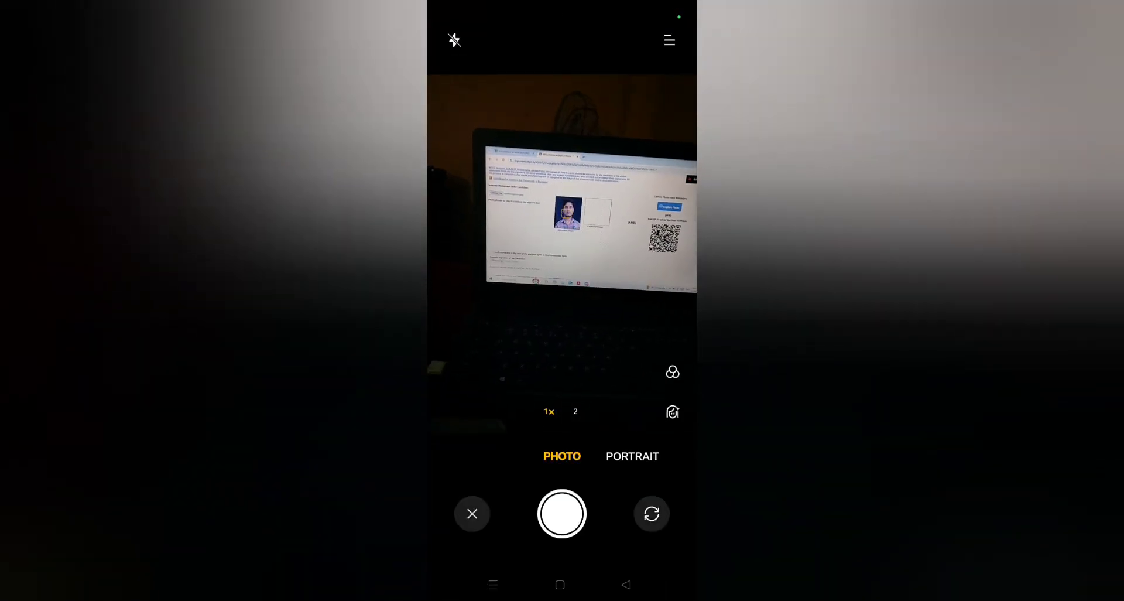
- Take a selfie with the front camera and accept it as the captured photo
left_click(652, 514)
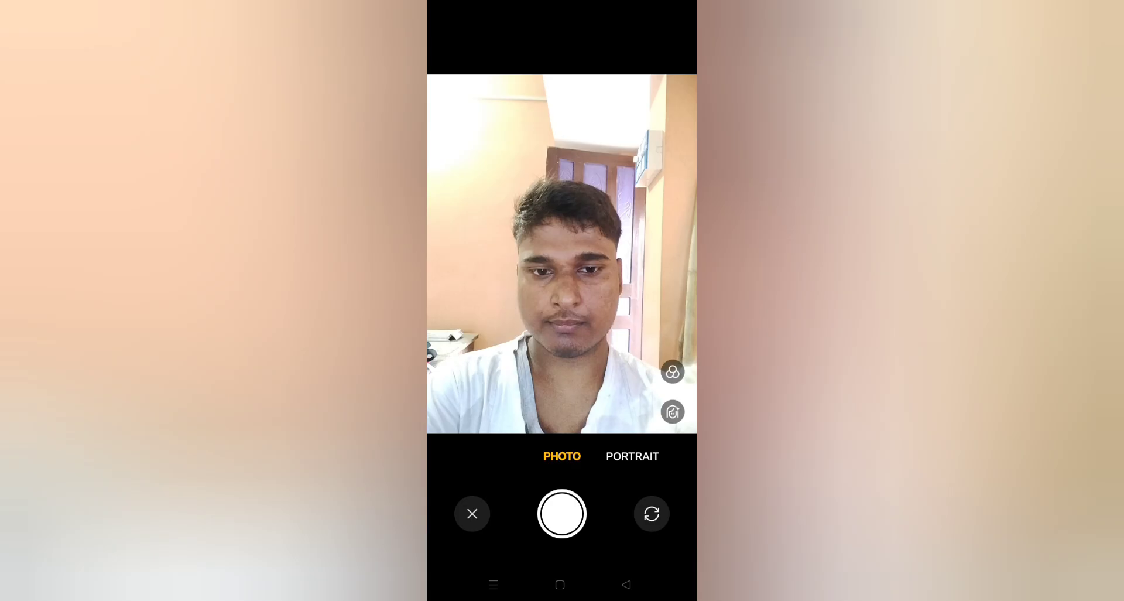
left_click(561, 513)
left_click(652, 514)
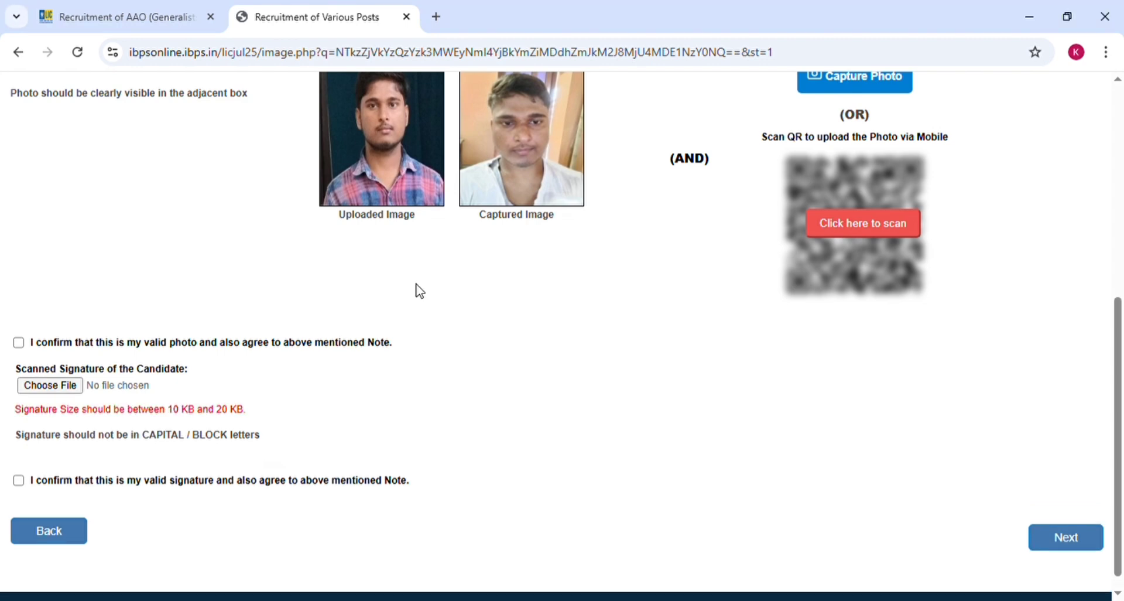
- Choose the signature image, tick both photo and signature confirmations, and continue to Details
left_click(55, 388)
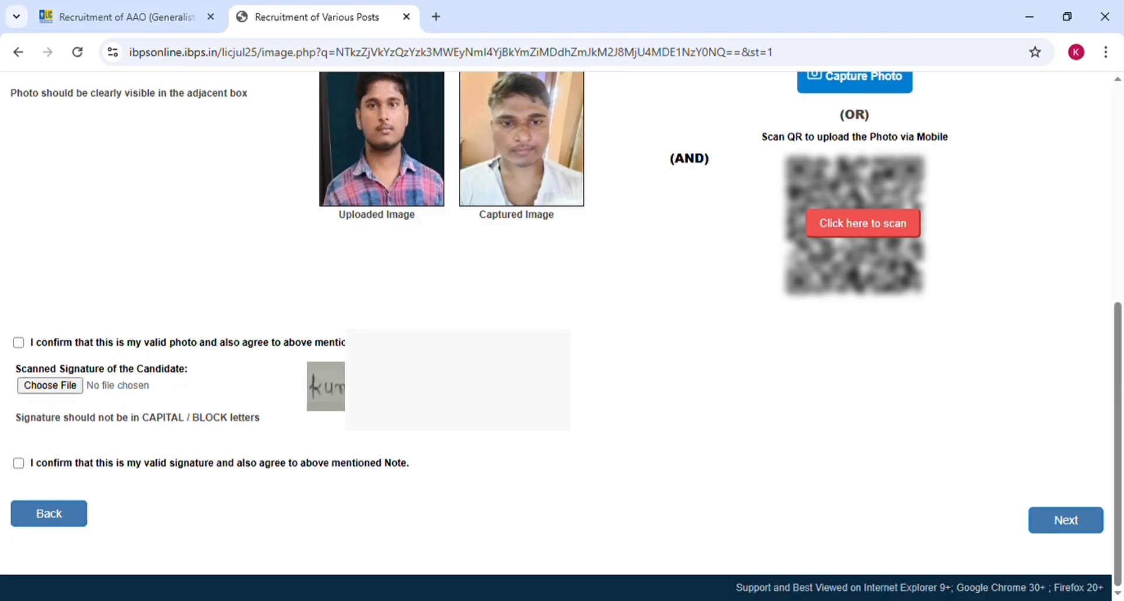
left_click(20, 343)
left_click(19, 463)
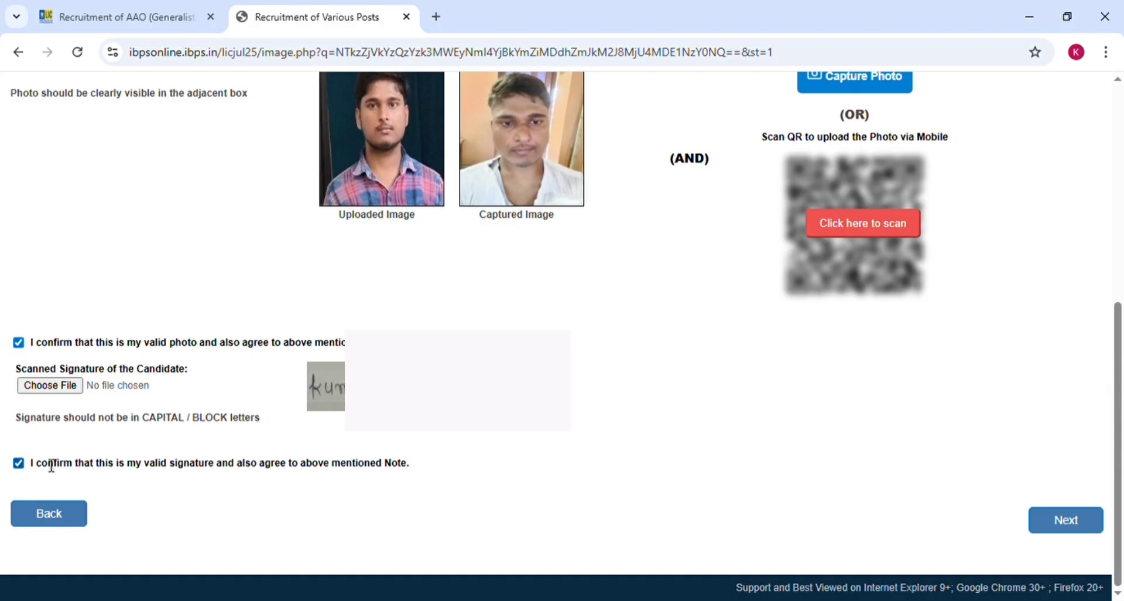
left_click(1075, 526)
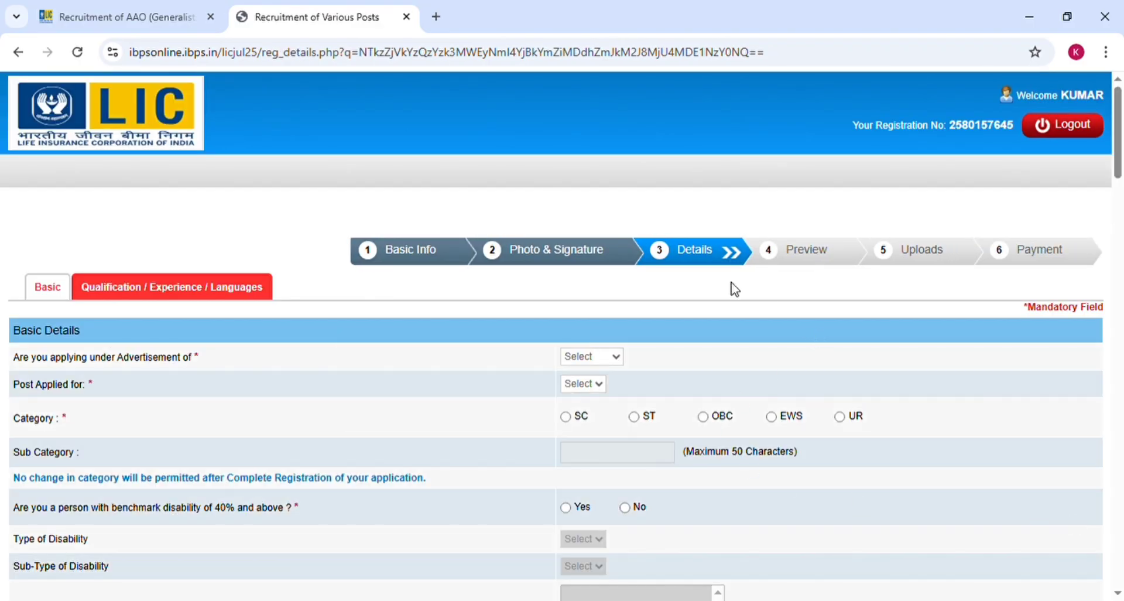
- Set the advertisement to Generalist and the post to Assistant Administrative Officer (Generalist)
scroll(533, 167, "down", 2)
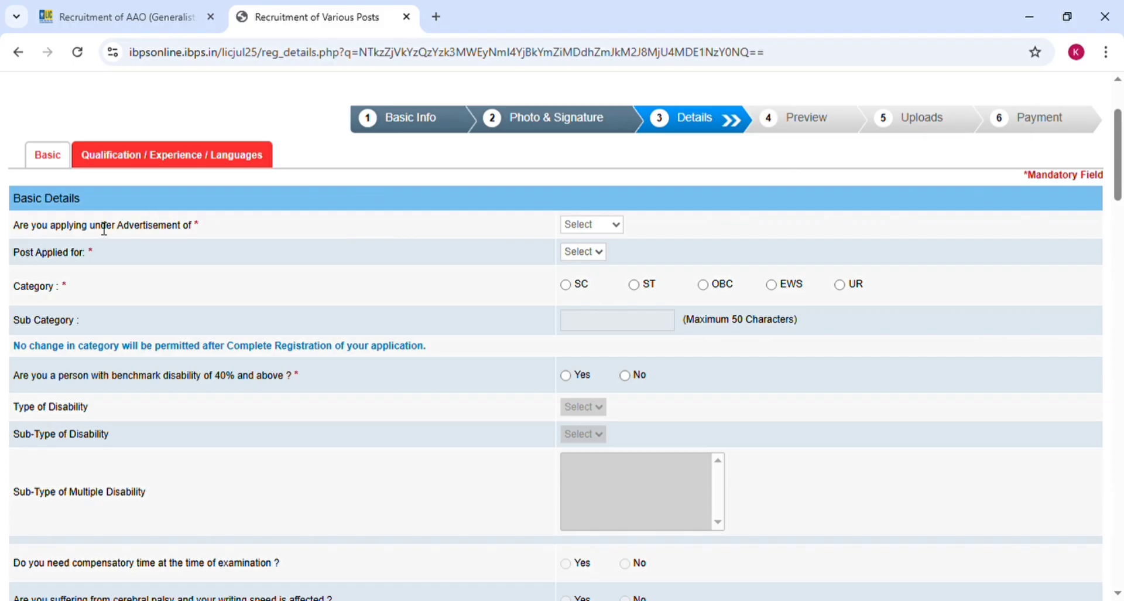
left_click(581, 252)
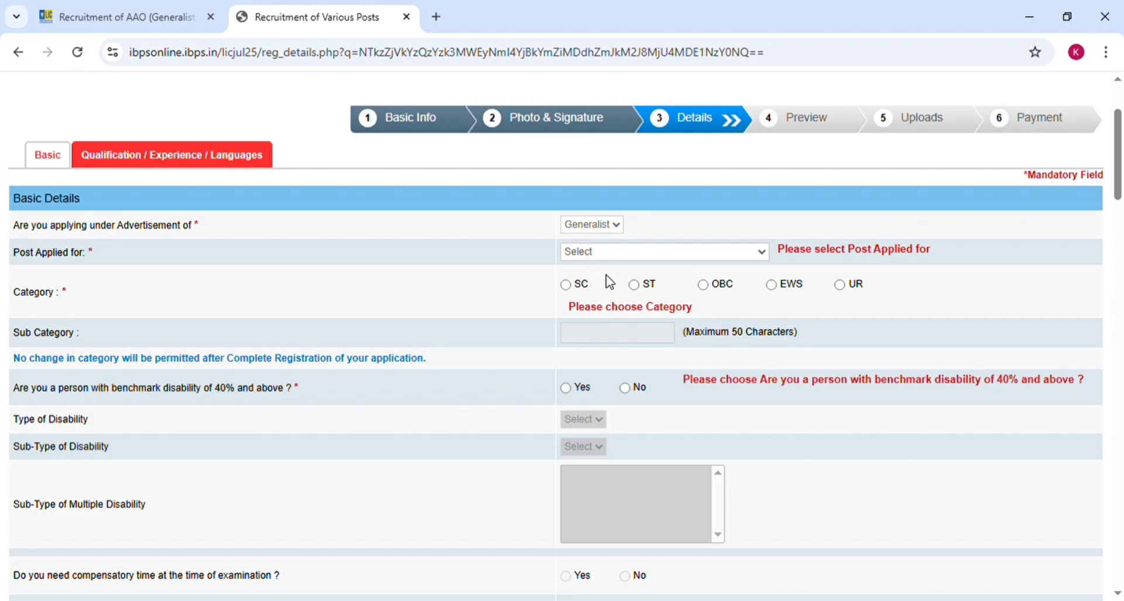
left_click(603, 286)
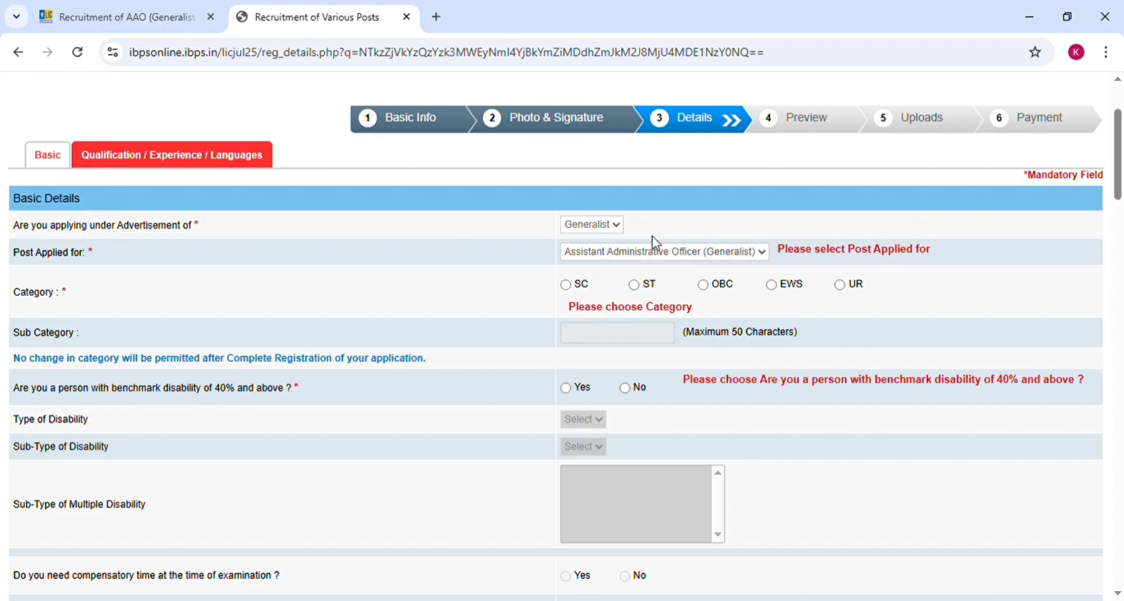
left_click(587, 285)
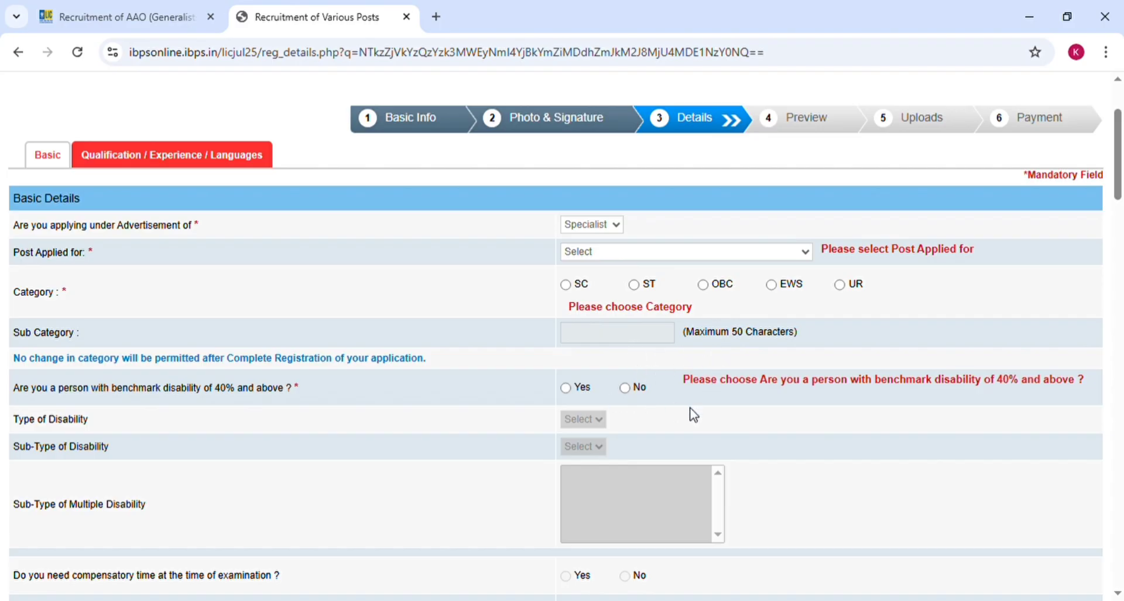
left_click(636, 300)
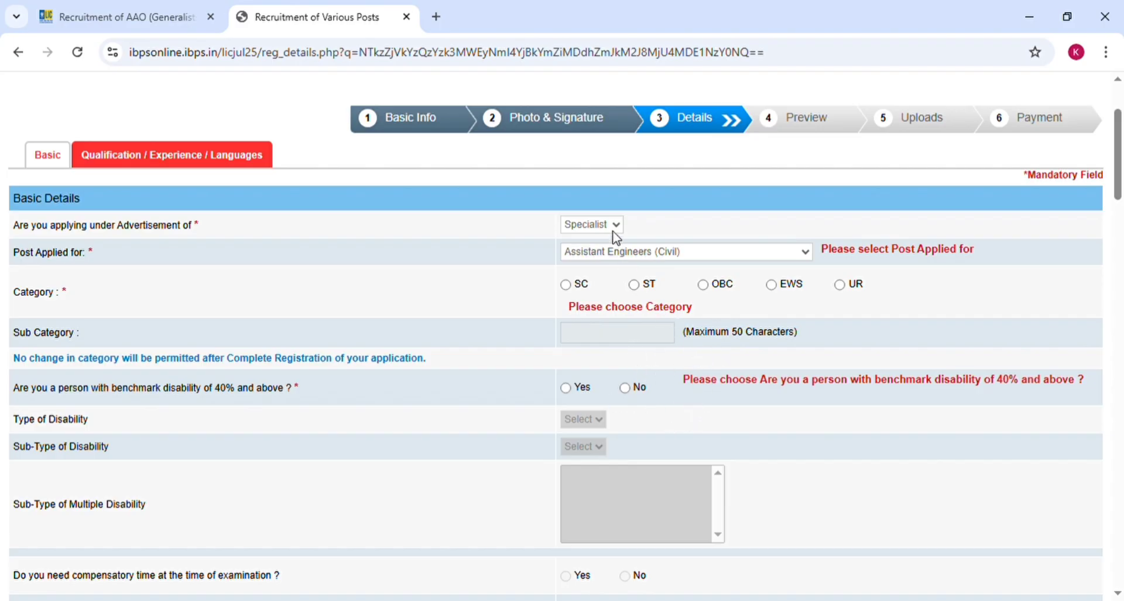
left_click(590, 266)
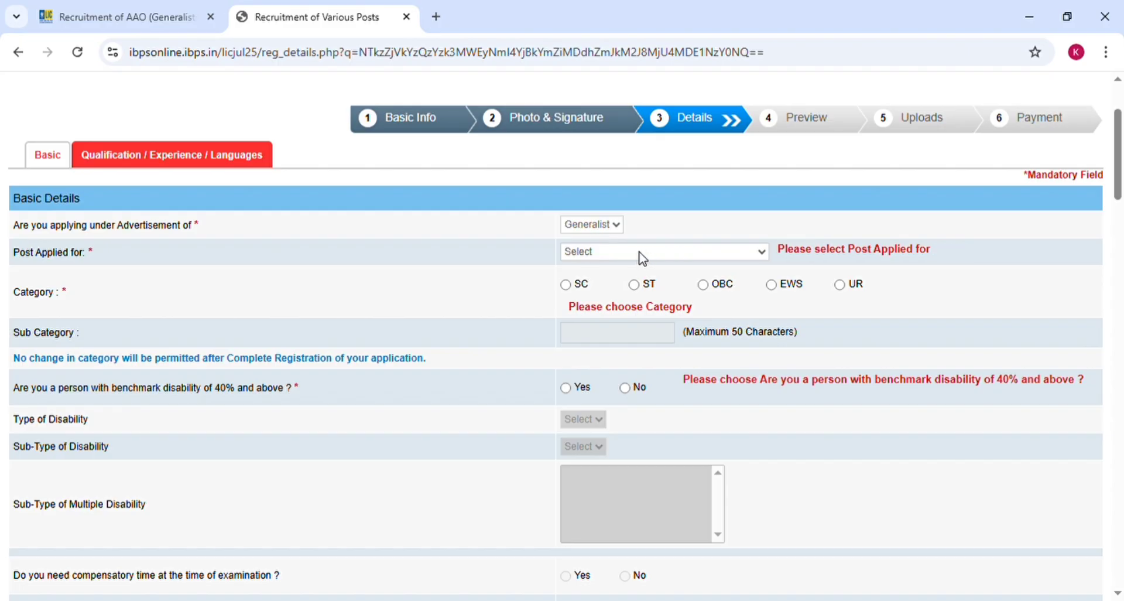
left_click(649, 253)
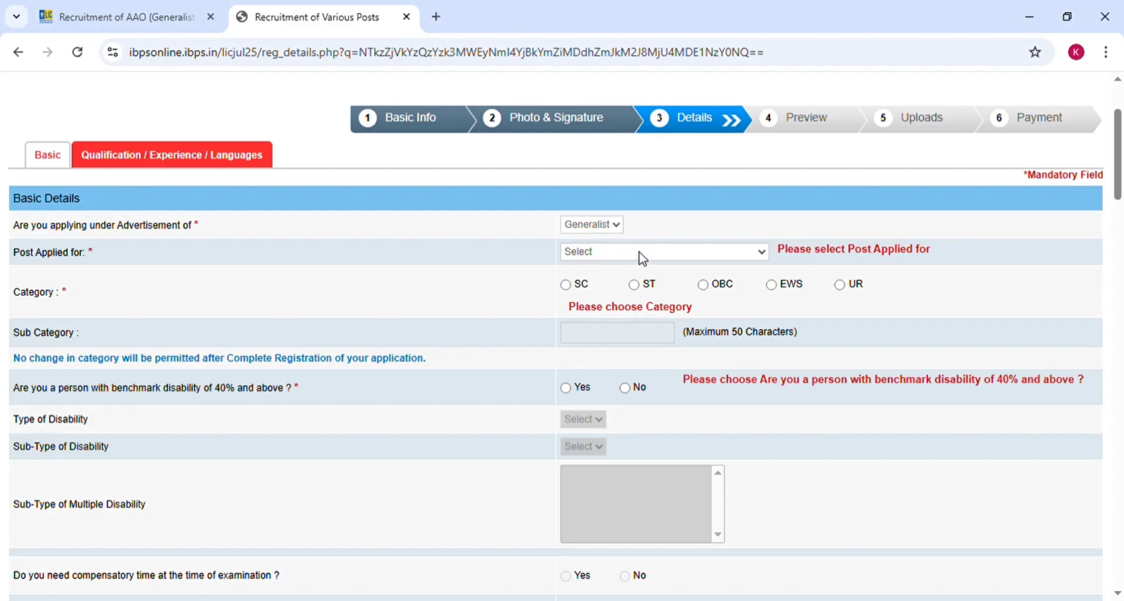
left_click(616, 296)
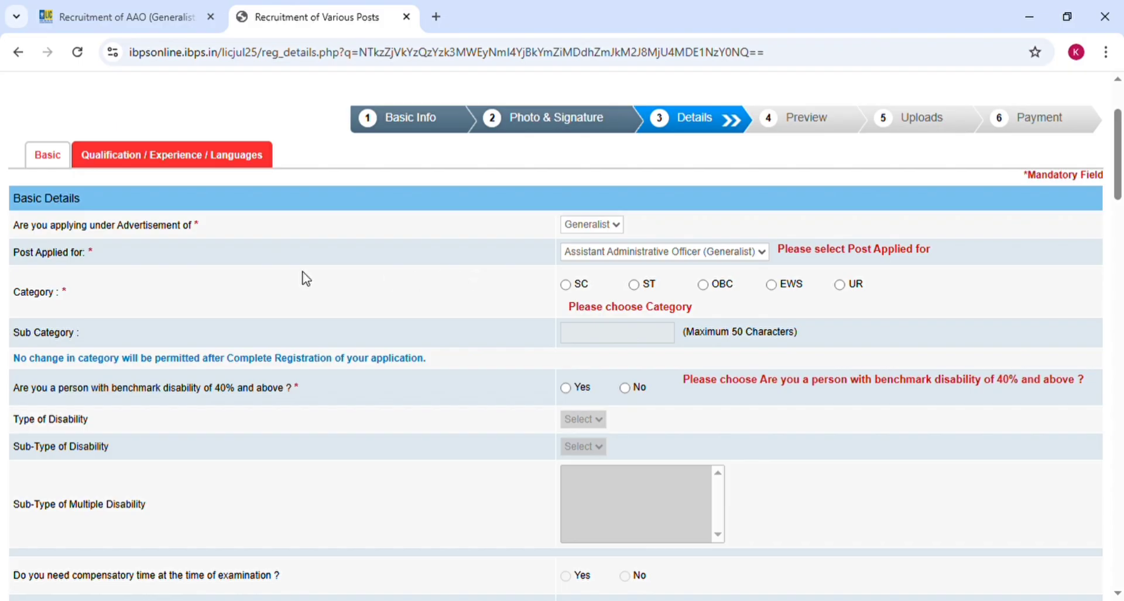
- Select the OBC category, dismiss its warning, and move to the sub-category field
left_click(702, 285)
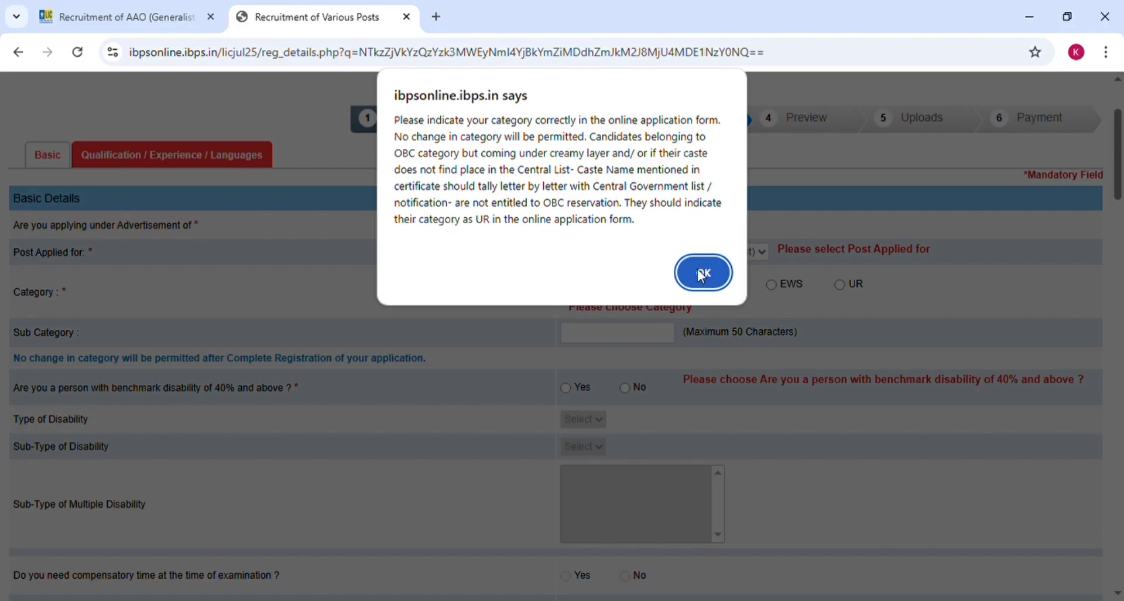
left_click(702, 274)
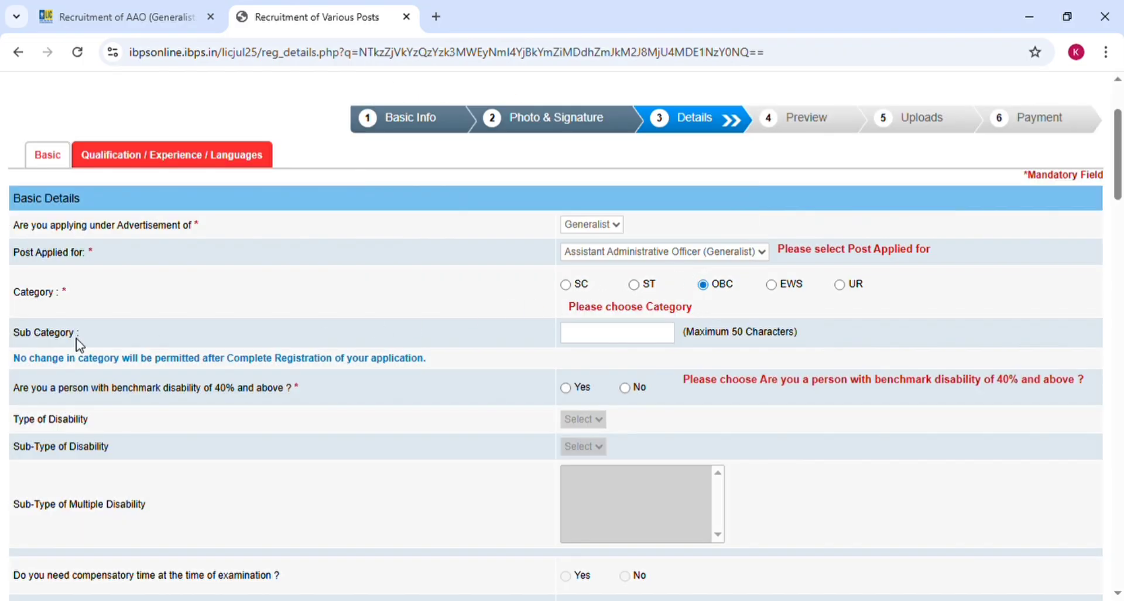
left_click(627, 338)
- After trying Yes with HI/Deaf, answer No to the 40% benchmark disability question
scroll(451, 344, "down", 3)
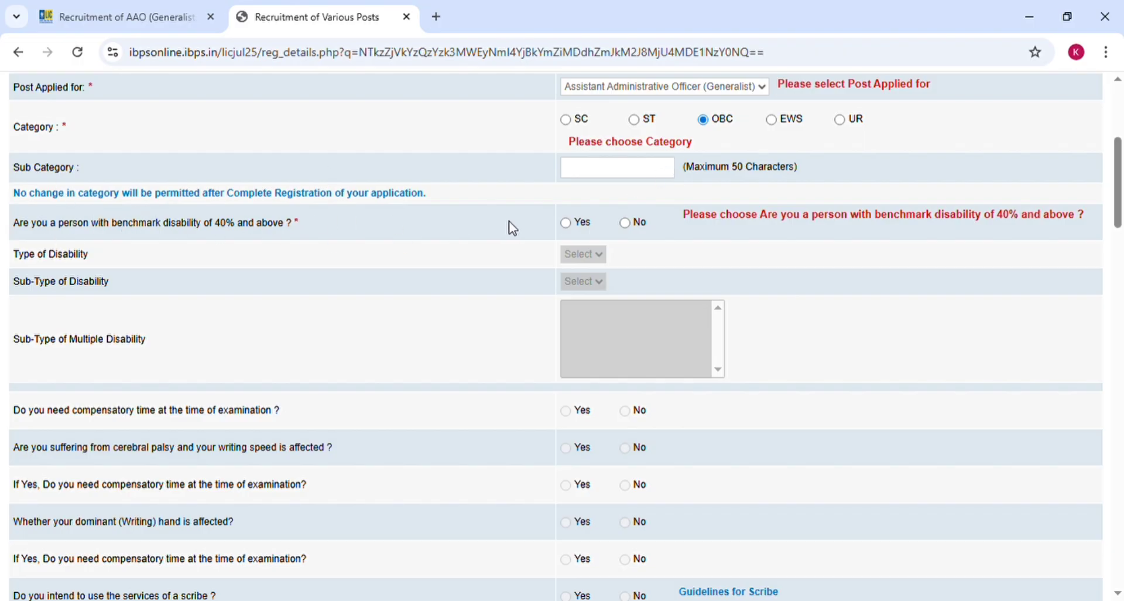
left_click(566, 224)
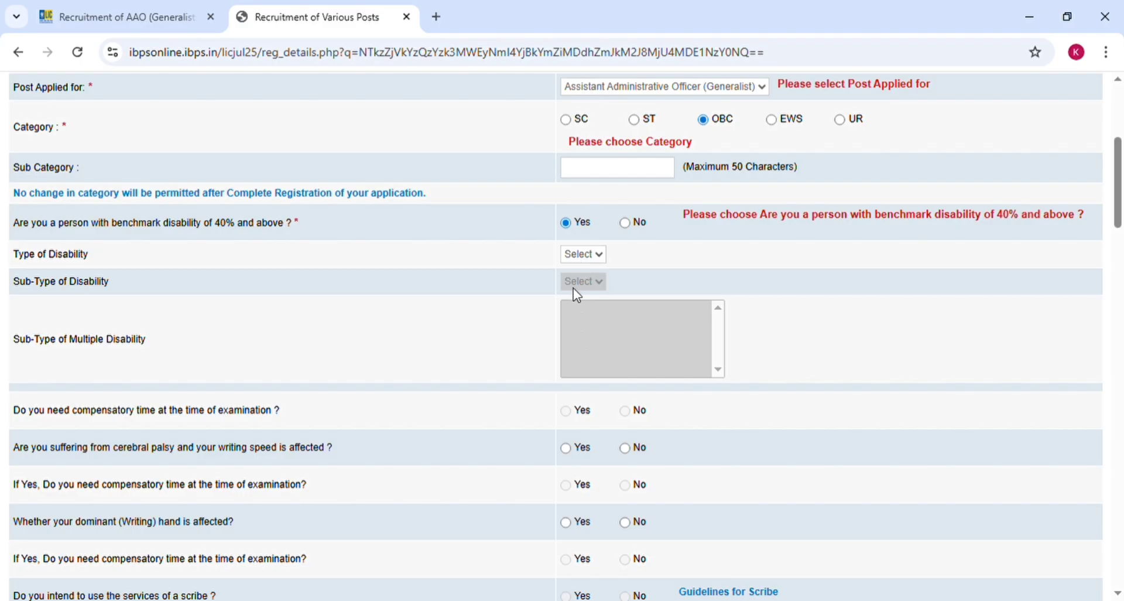
left_click(625, 224)
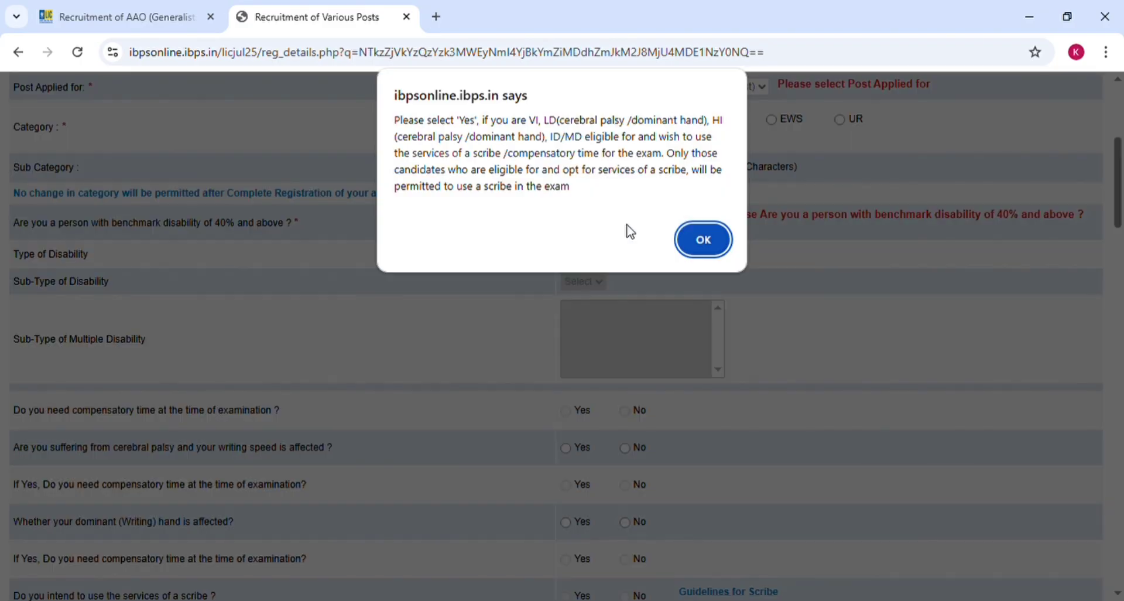
left_click(695, 241)
left_click(590, 261)
left_click(590, 286)
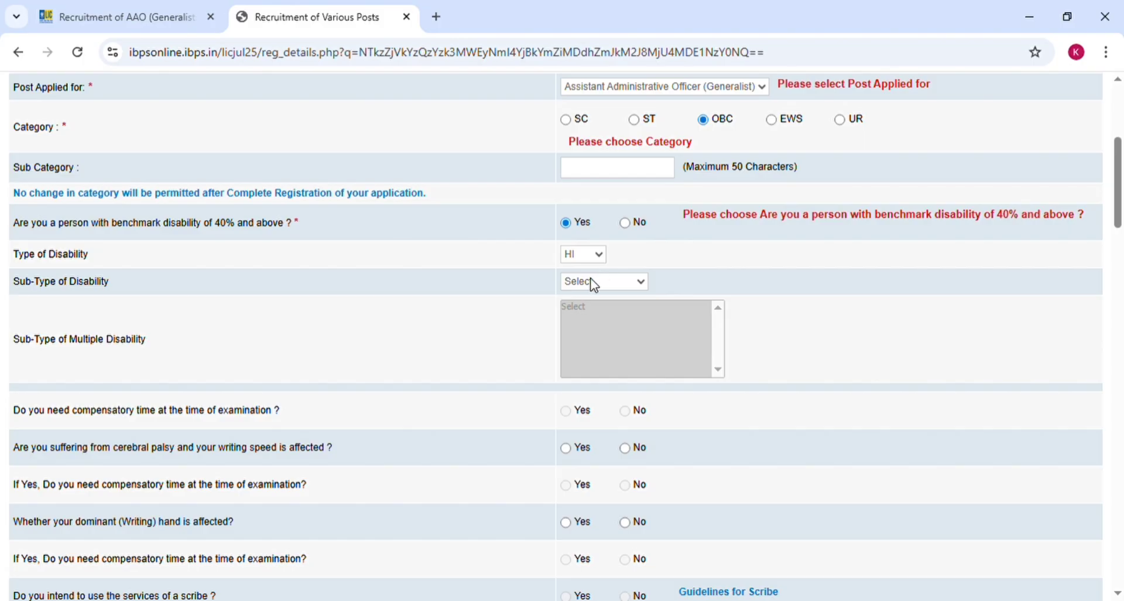
left_click(587, 328)
left_click(624, 223)
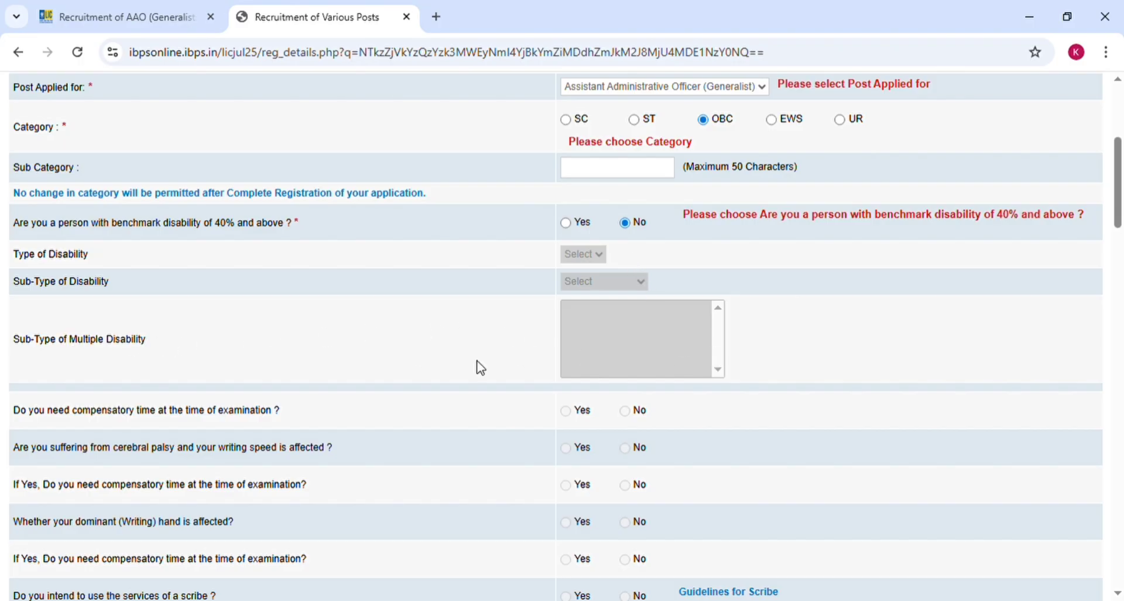
scroll(469, 369, "down", 3)
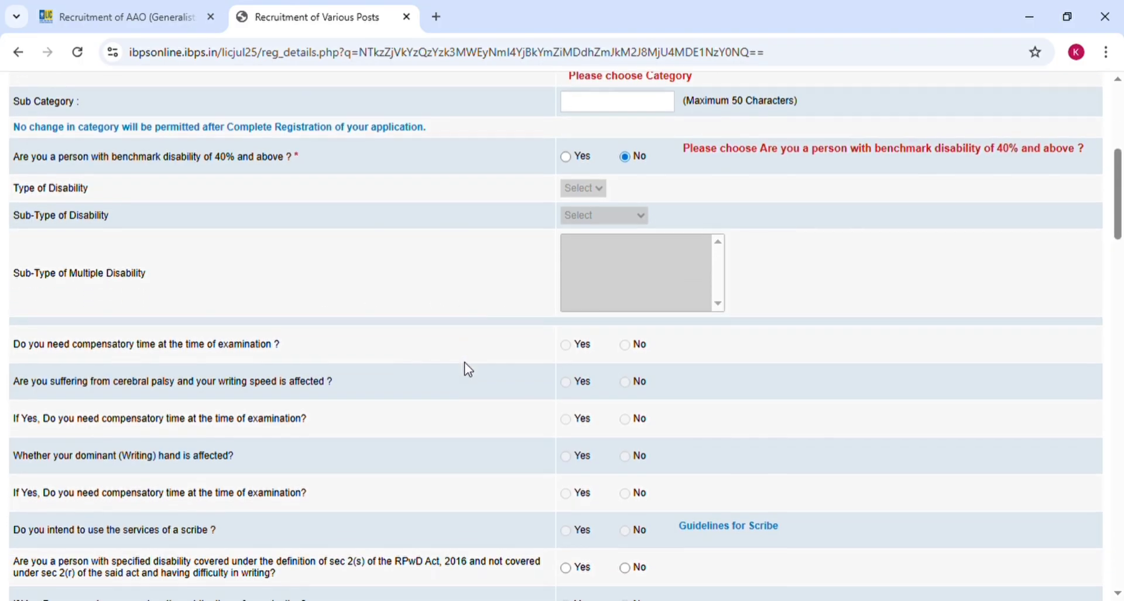
scroll(468, 369, "down", 3)
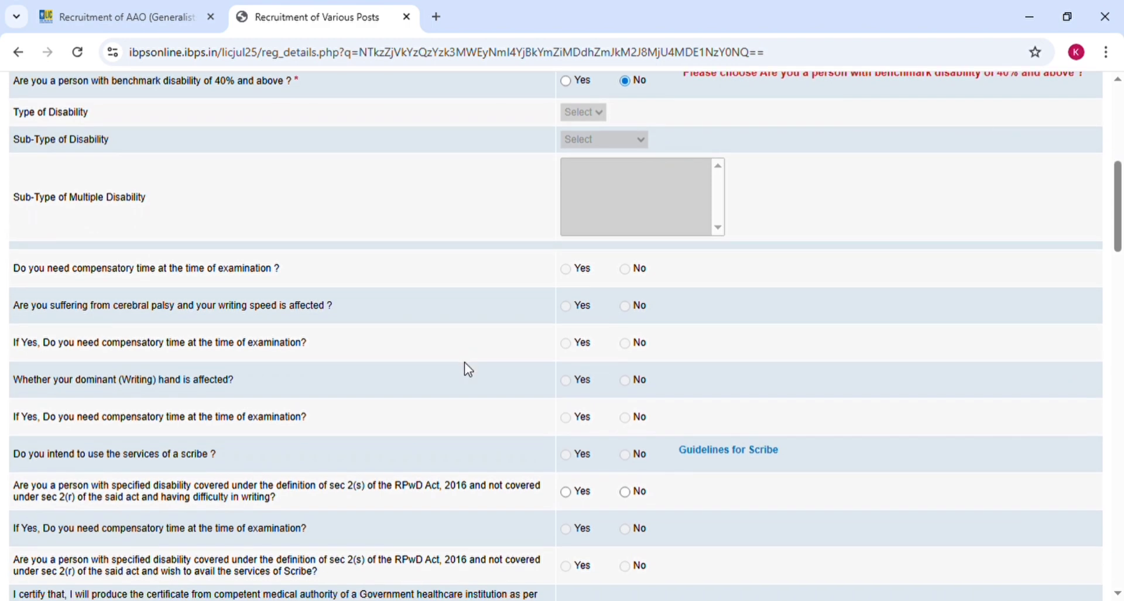
scroll(473, 369, "up", 1)
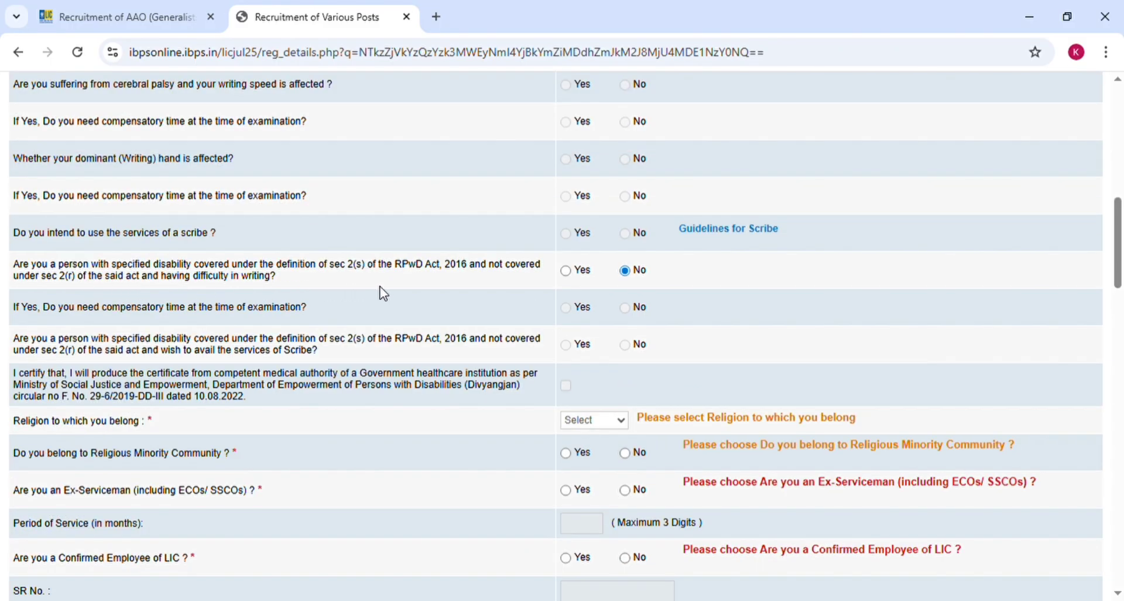
- Answer No to RPwD writing difficulty and religious minority, and set religion to Hindu
left_click(565, 271)
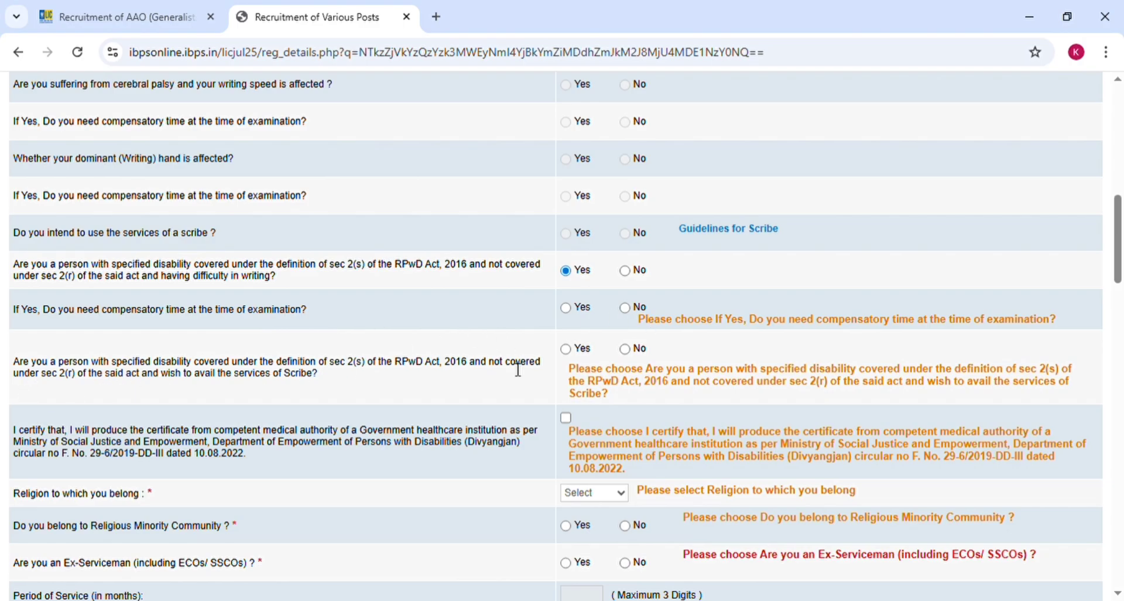
left_click(624, 271)
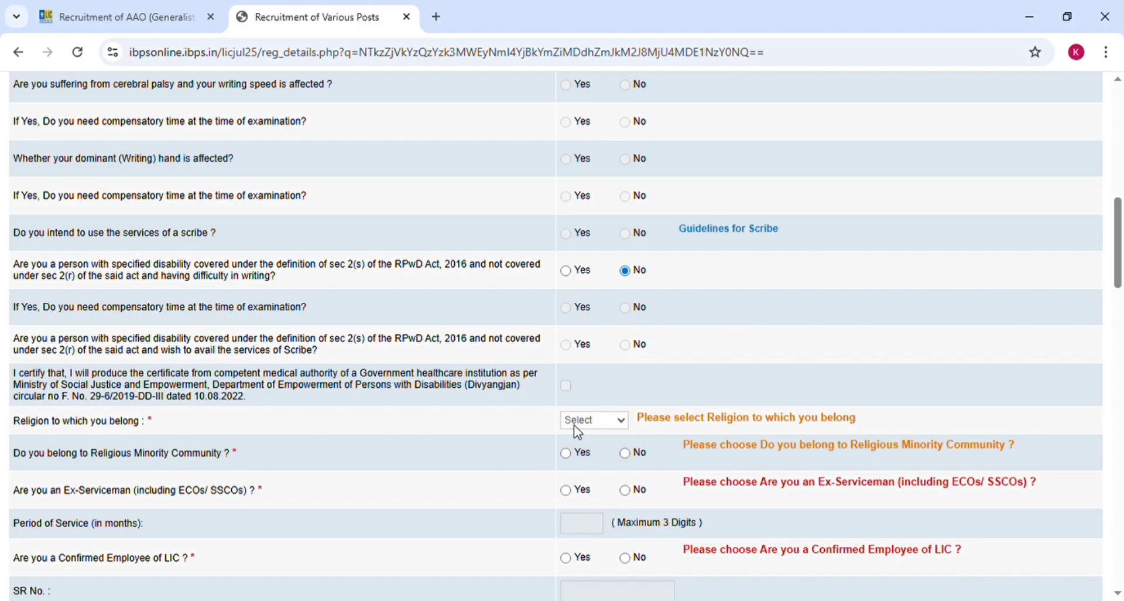
left_click(580, 301)
left_click(566, 453)
left_click(624, 453)
- Answer No to both the Ex-Serviceman and Confirmed Employee of LIC questions
scroll(472, 448, "down", 3)
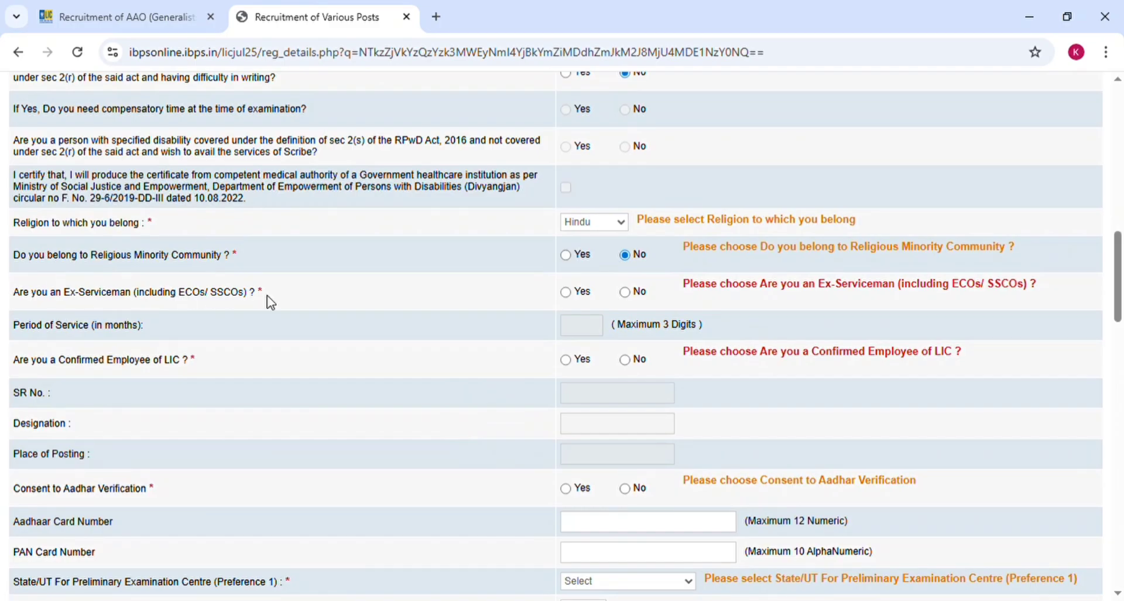
left_click(564, 292)
left_click(632, 299)
left_click(567, 360)
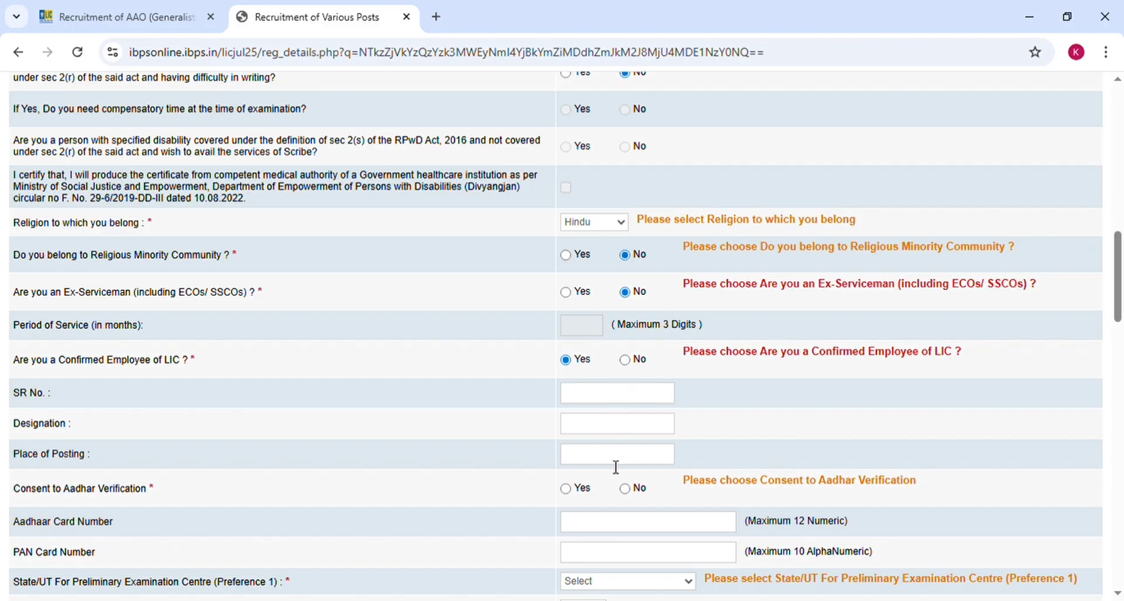
left_click(625, 359)
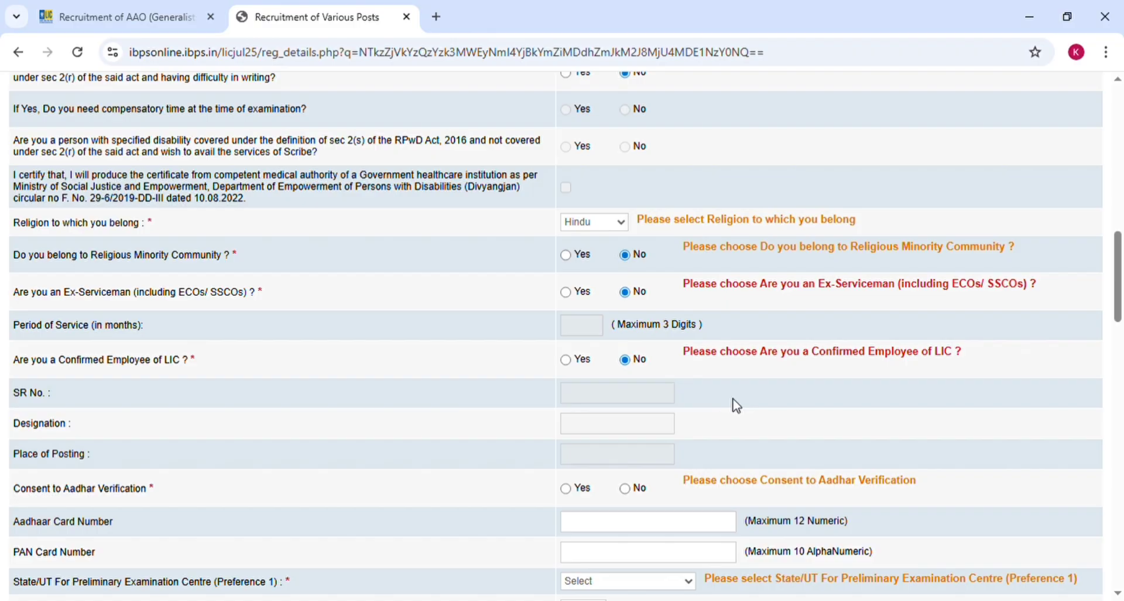
scroll(737, 405, "down", 3)
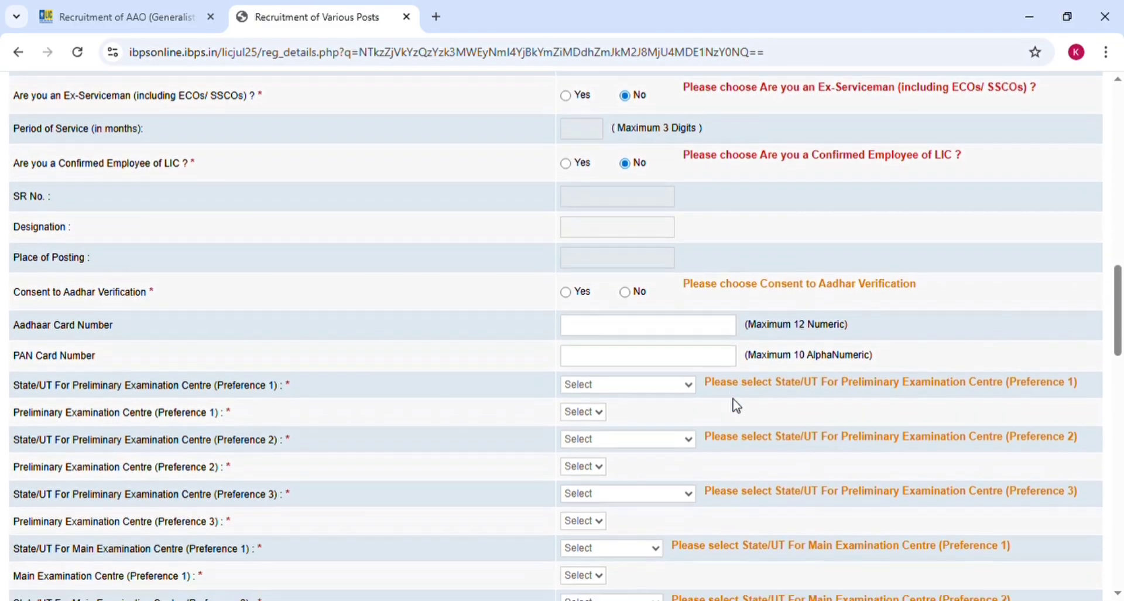
- Set Consent to Aadhaar Verification to Yes
scroll(736, 405, "down", 1)
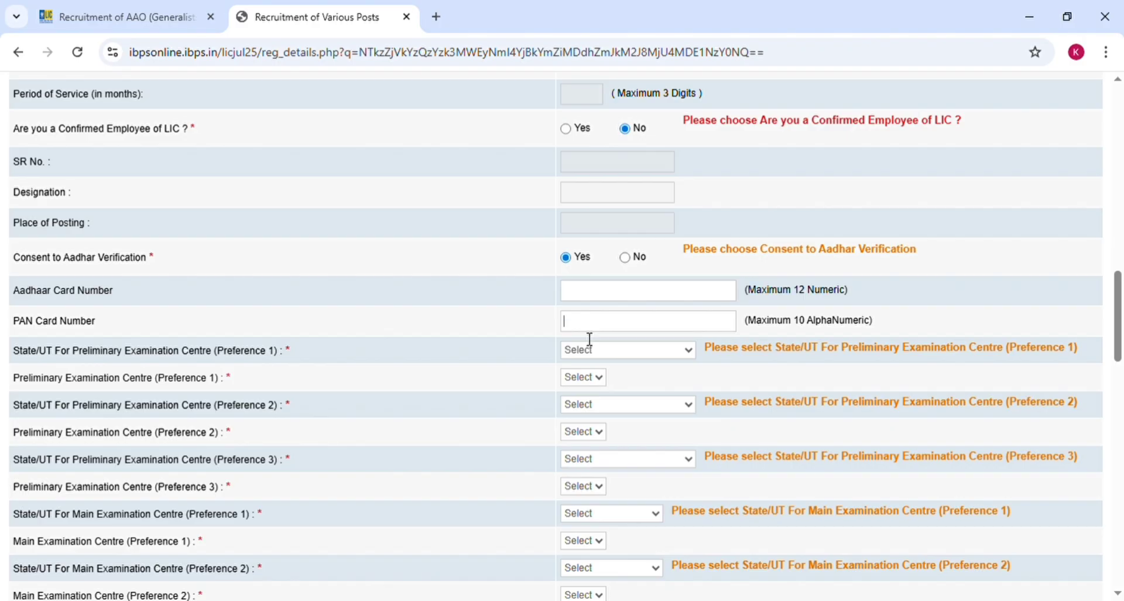
left_click(625, 258)
scroll(529, 326, "down", 2)
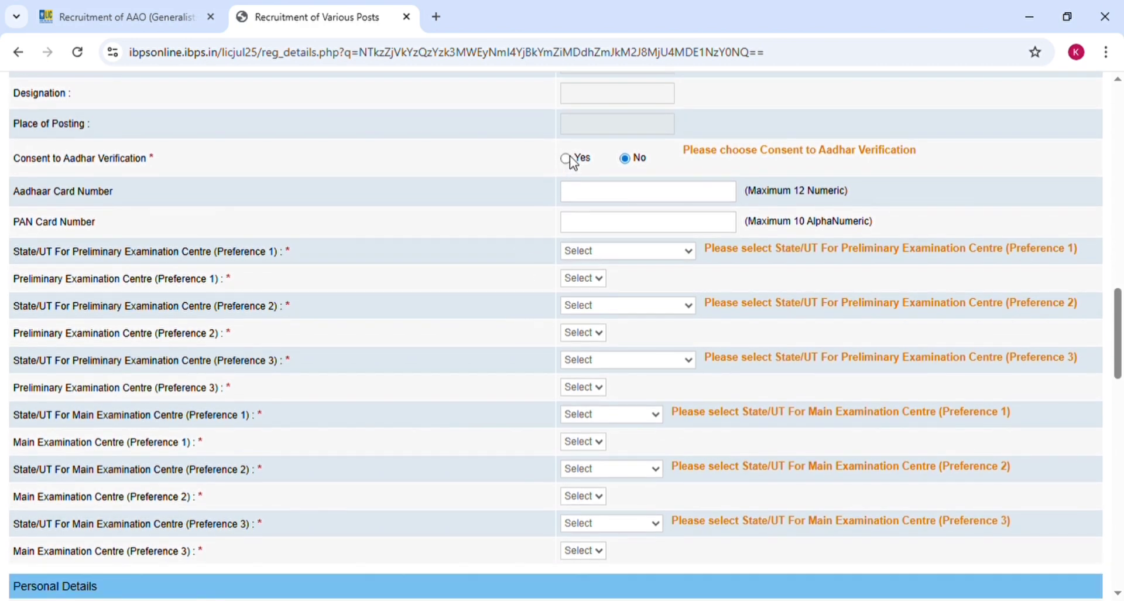
left_click(565, 159)
- Pick Bihar centres Bhagalpur, Bhagalpur, Darbhanga for preliminary 1–3, Bhagalpur for main 1, and Bihar for main 2
left_click(588, 367)
left_click(597, 338)
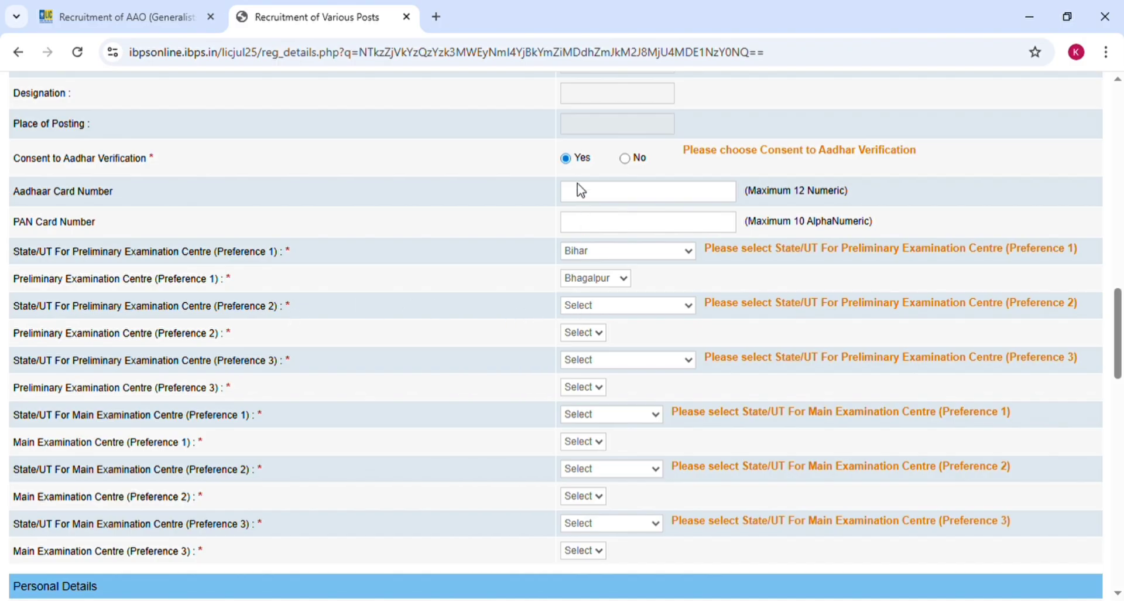
left_click(590, 109)
left_click(596, 392)
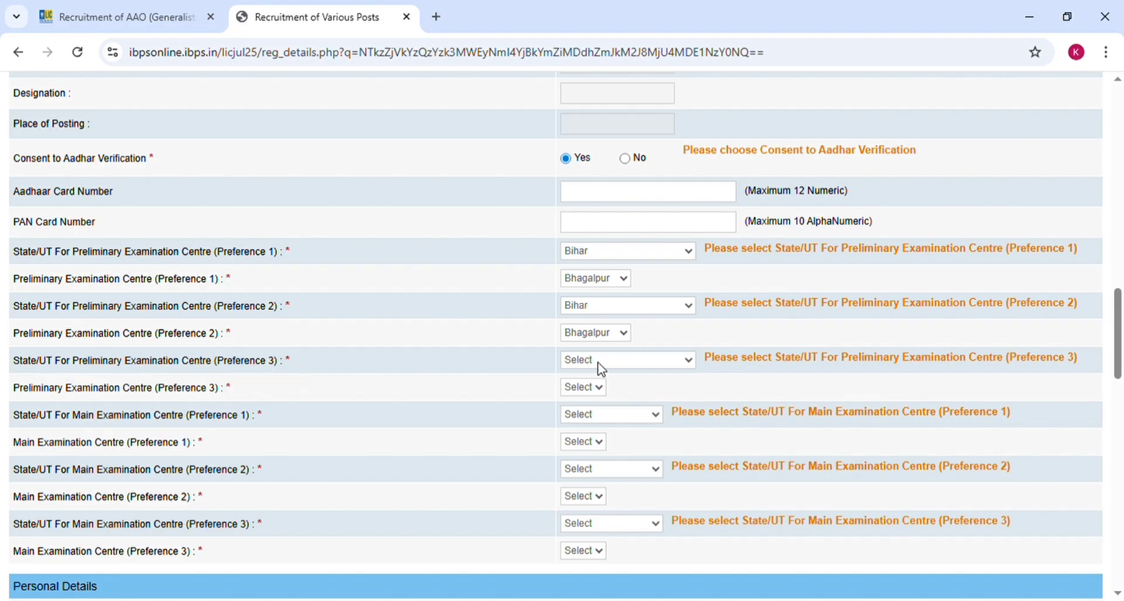
left_click(614, 112)
left_click(591, 475)
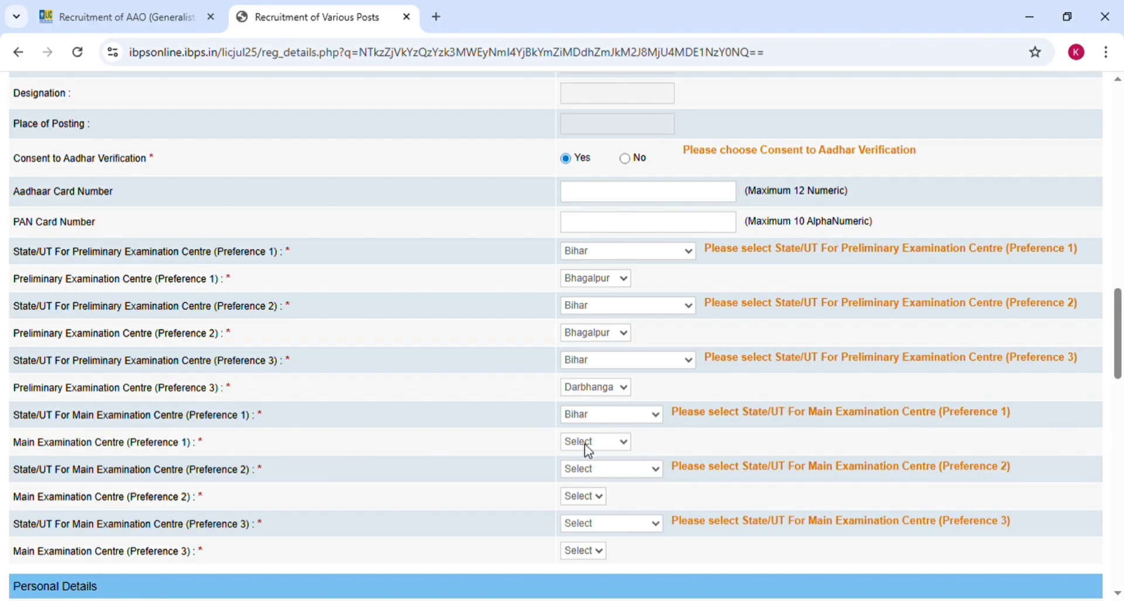
left_click(588, 490)
left_click(591, 151)
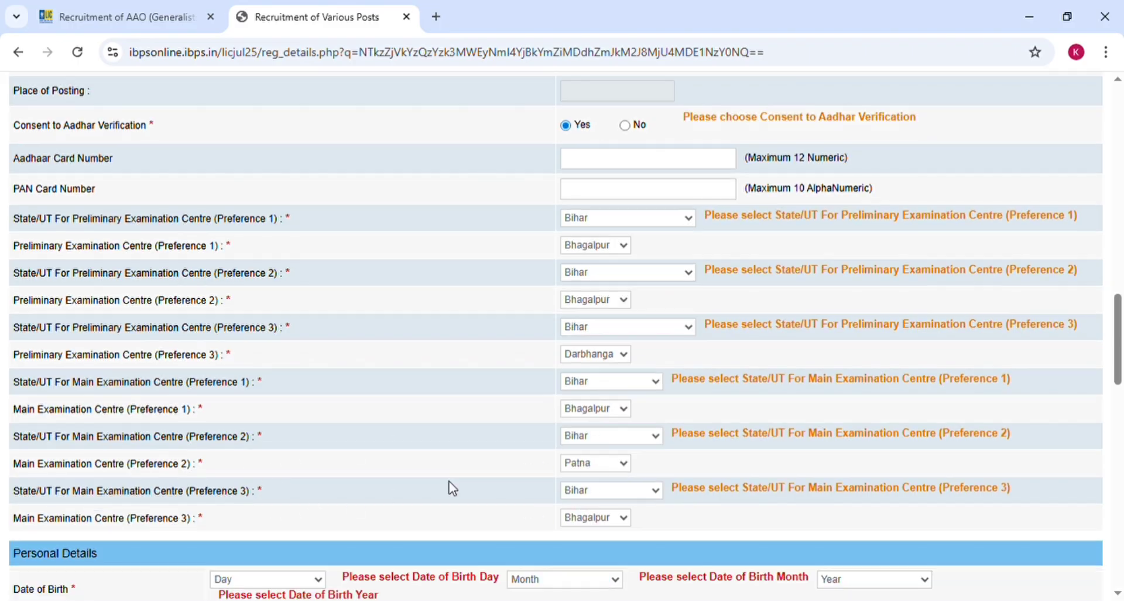
scroll(453, 488, "down", 5)
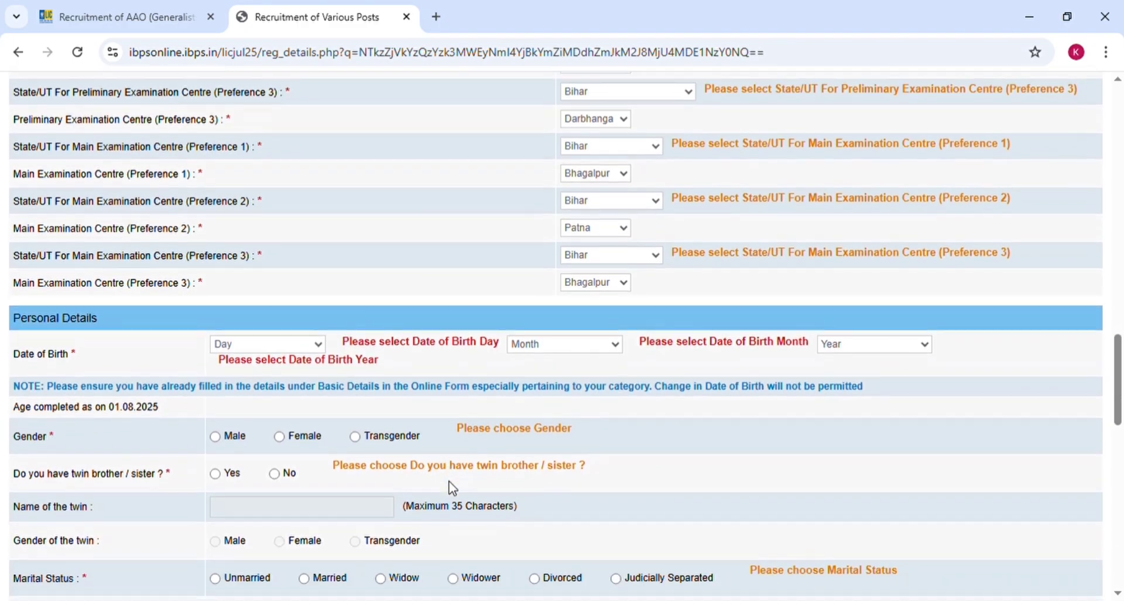
scroll(453, 488, "down", 2)
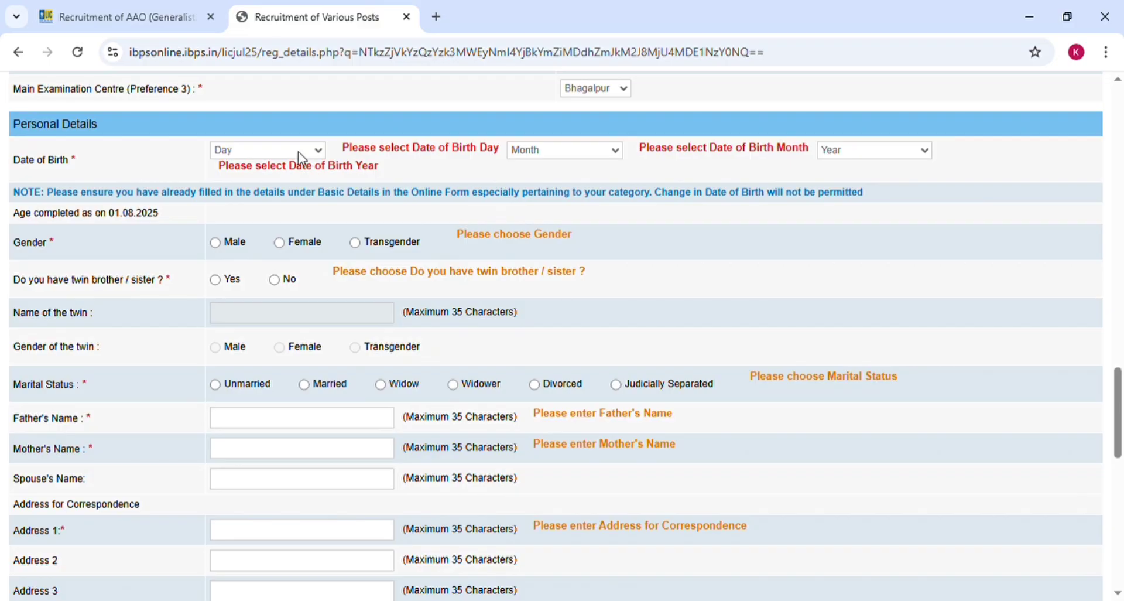
left_click(239, 409)
left_click(834, 196)
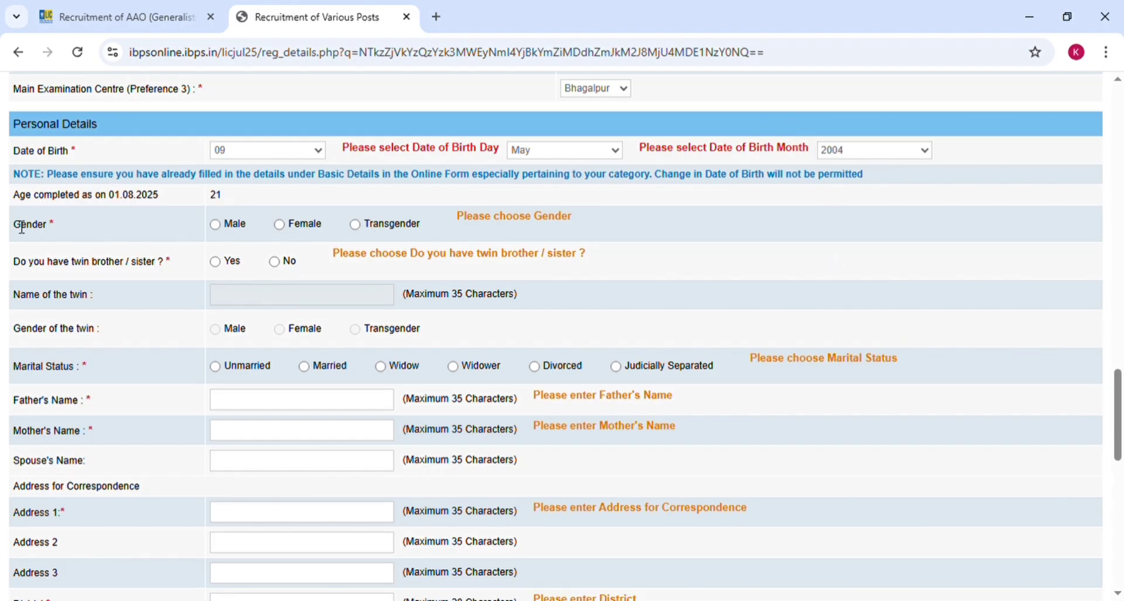
- Select Male as gender and answer No to having a twin sibling
left_click(213, 226)
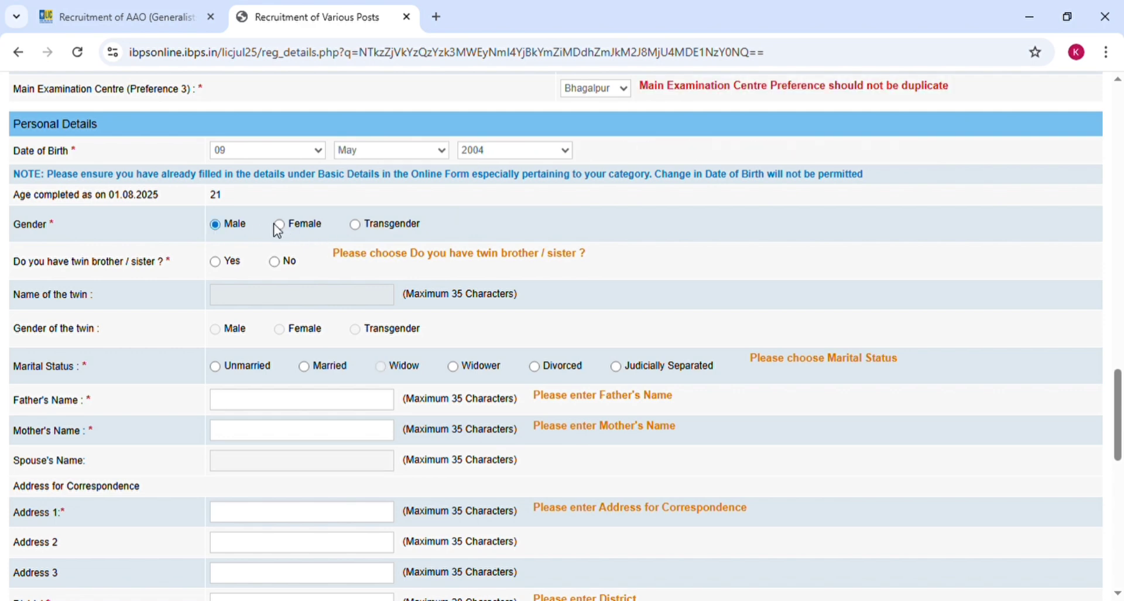
left_click(280, 226)
left_click(354, 227)
left_click(217, 227)
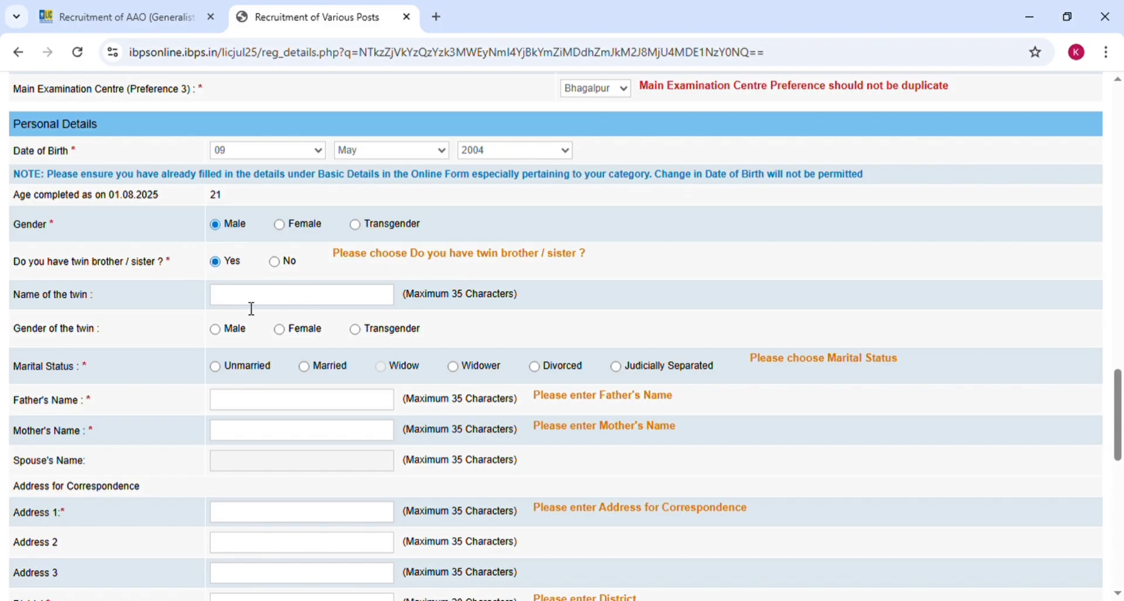
left_click(275, 262)
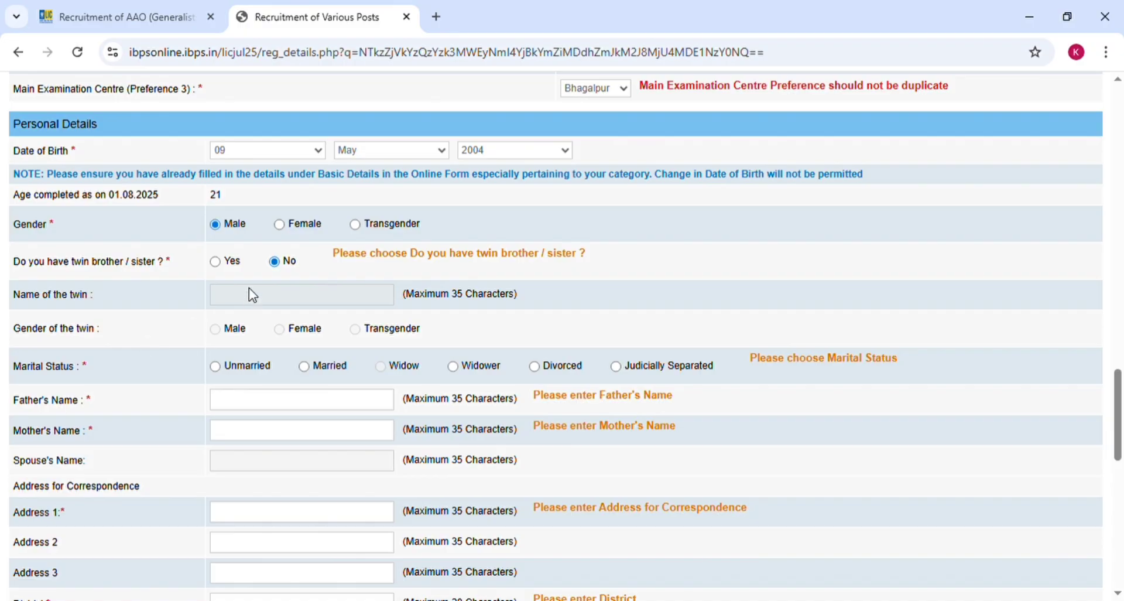
left_click(216, 263)
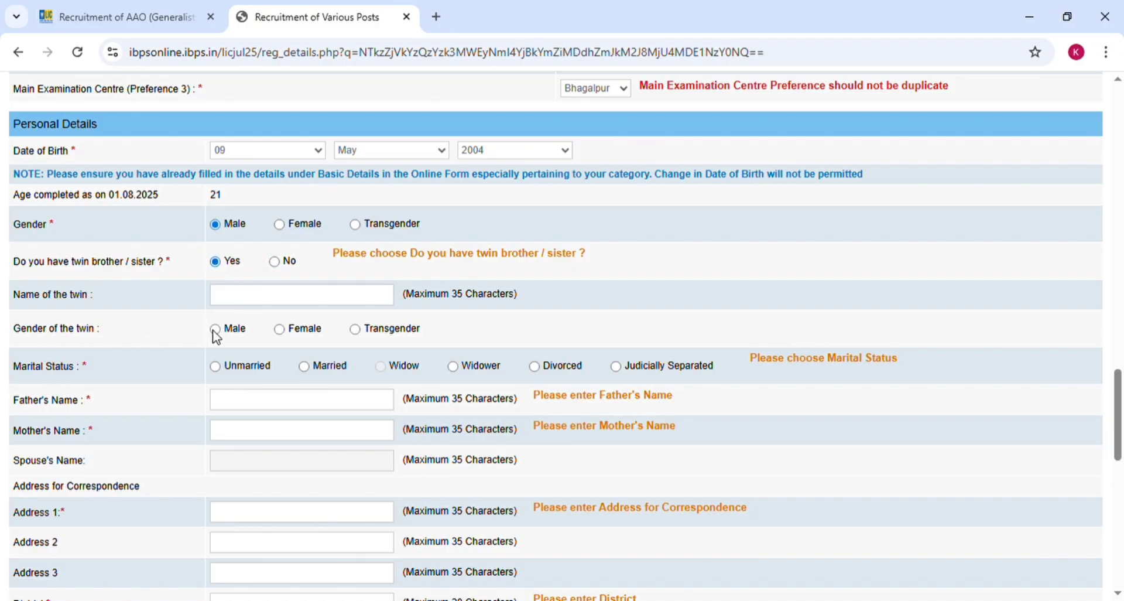
left_click(274, 261)
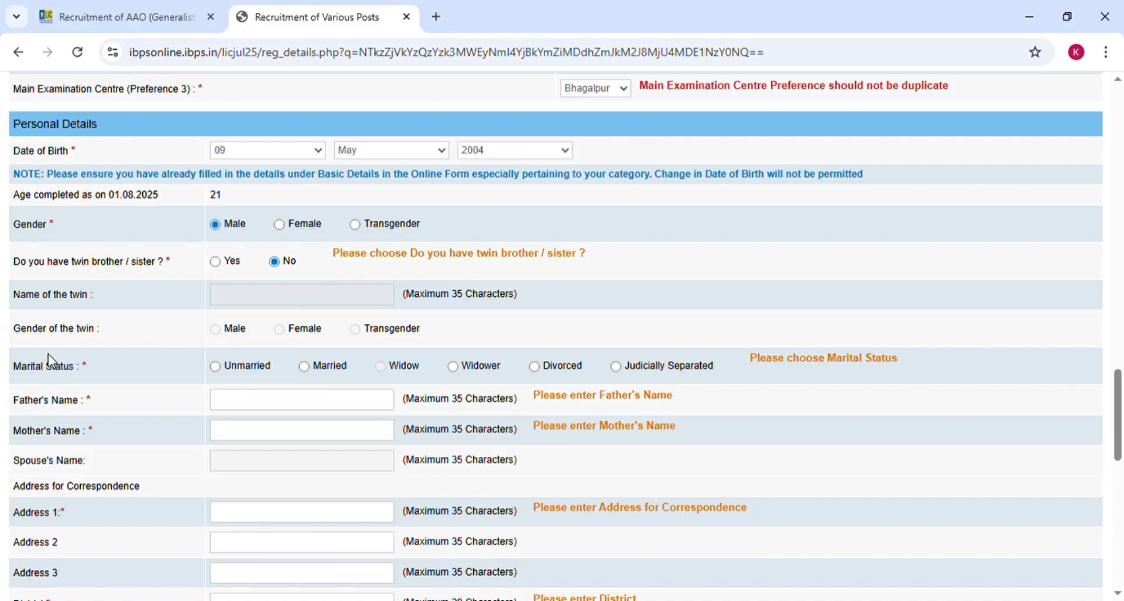
- Set marital status to Unmarried
left_click(218, 366)
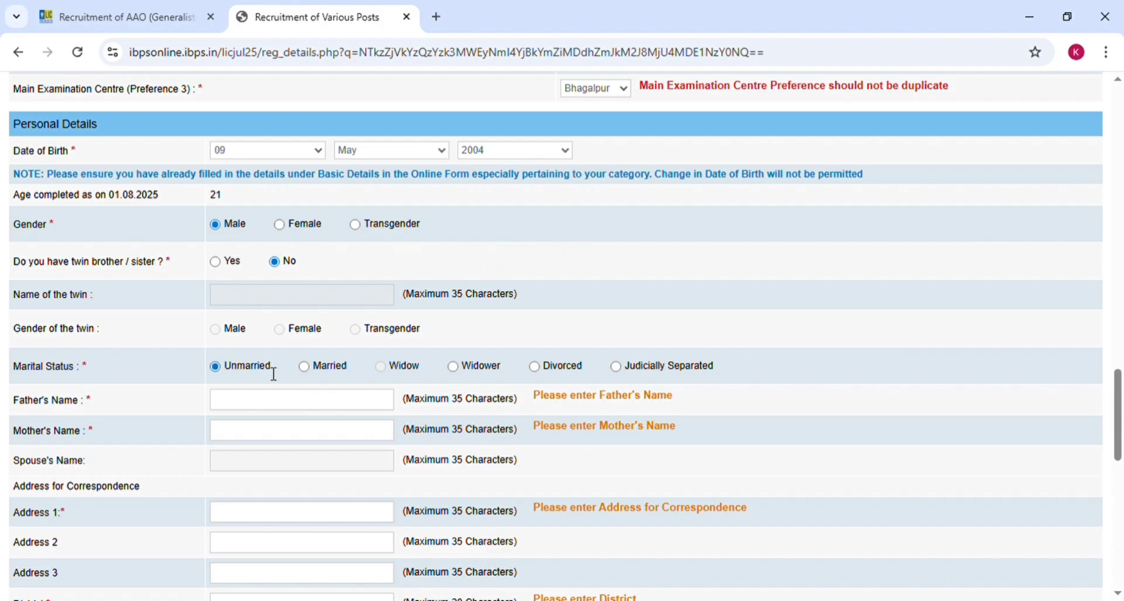
left_click(306, 367)
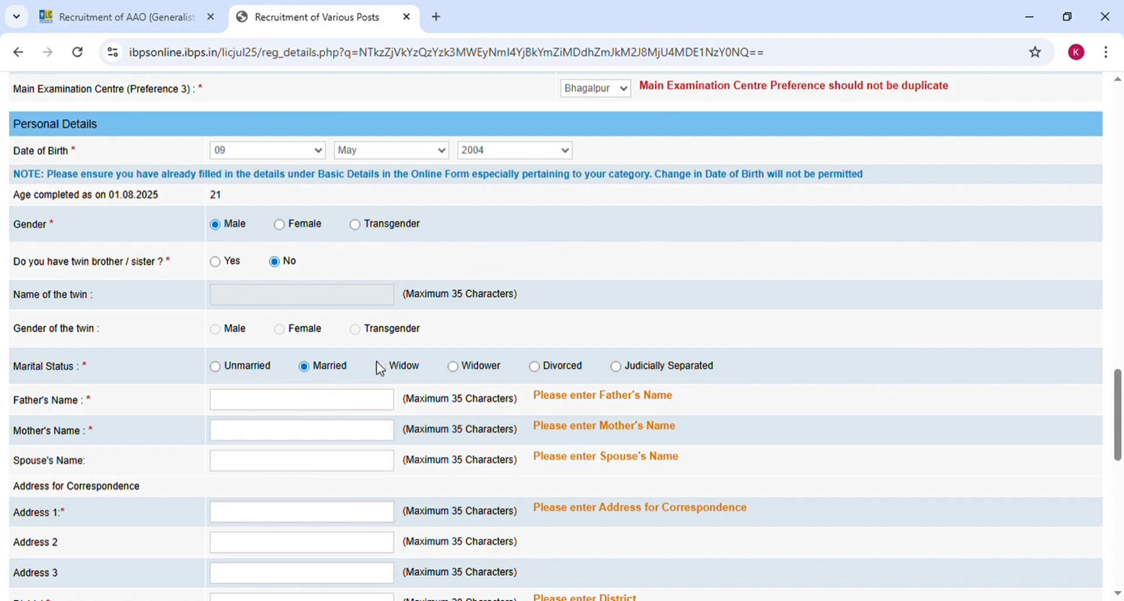
left_click(454, 367)
scroll(526, 362, "down", 3)
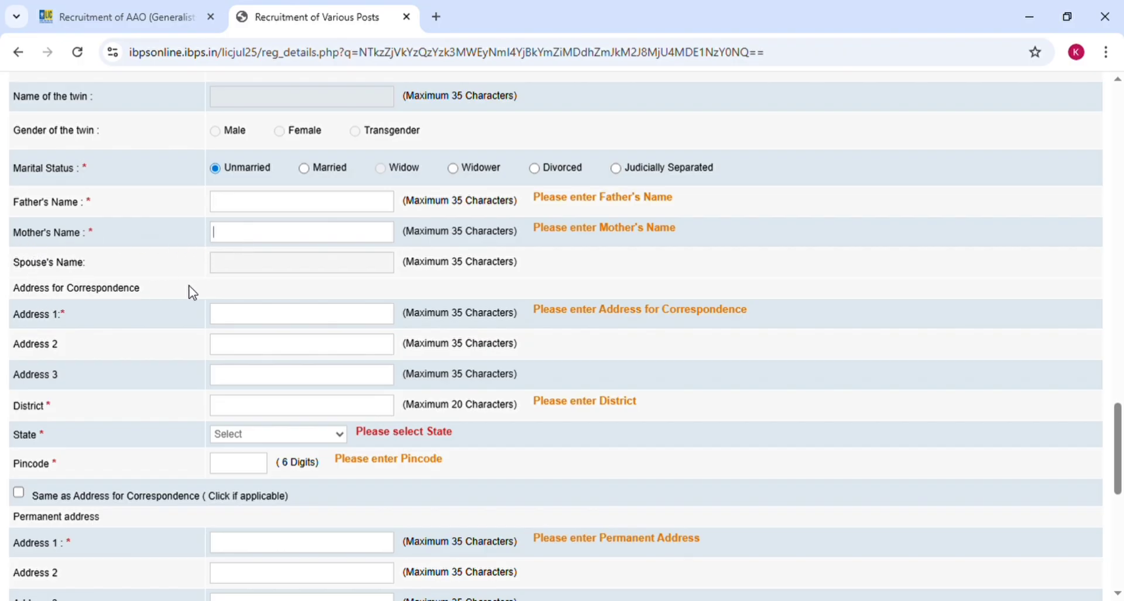
- Fill in correspondence address lines, district, state Bihar and pincode, leaving permanent address blank
left_click(290, 321)
left_click(228, 133)
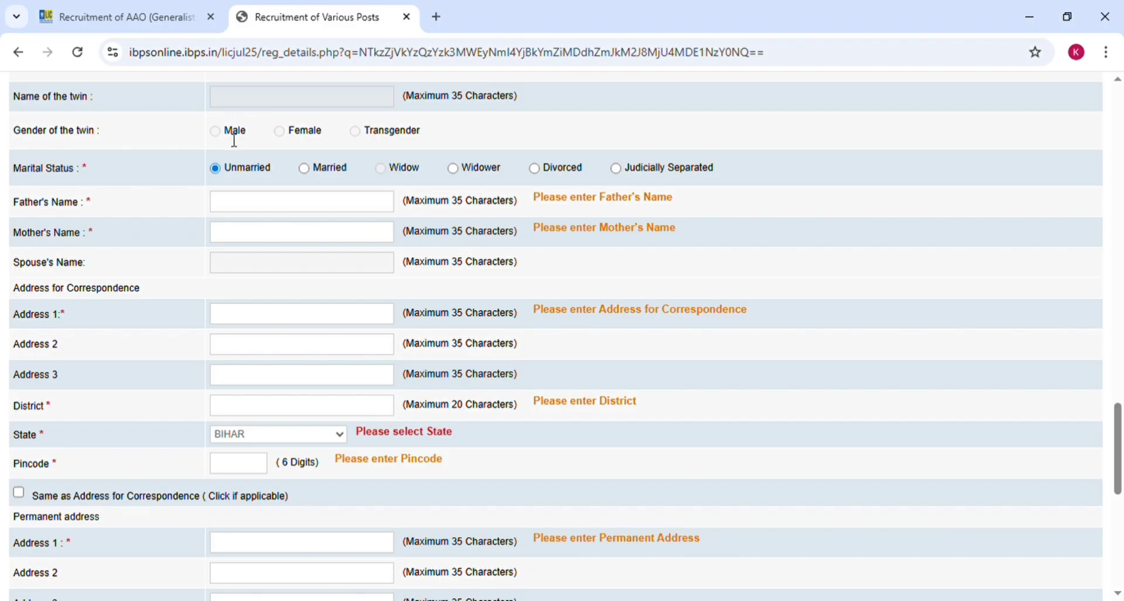
left_click(236, 468)
type("854101")
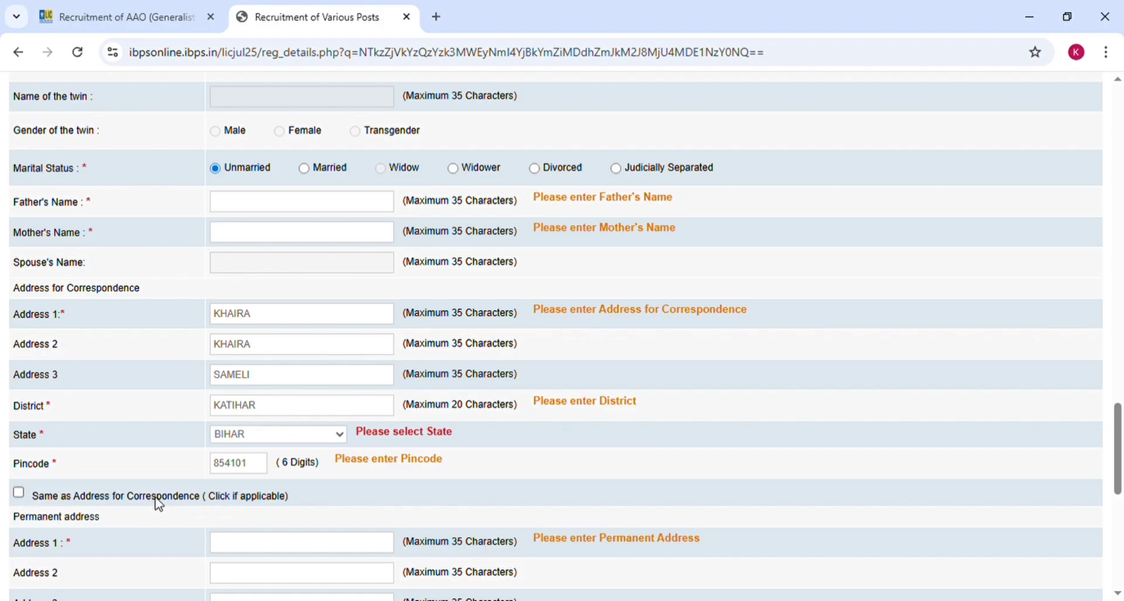
left_click(19, 493)
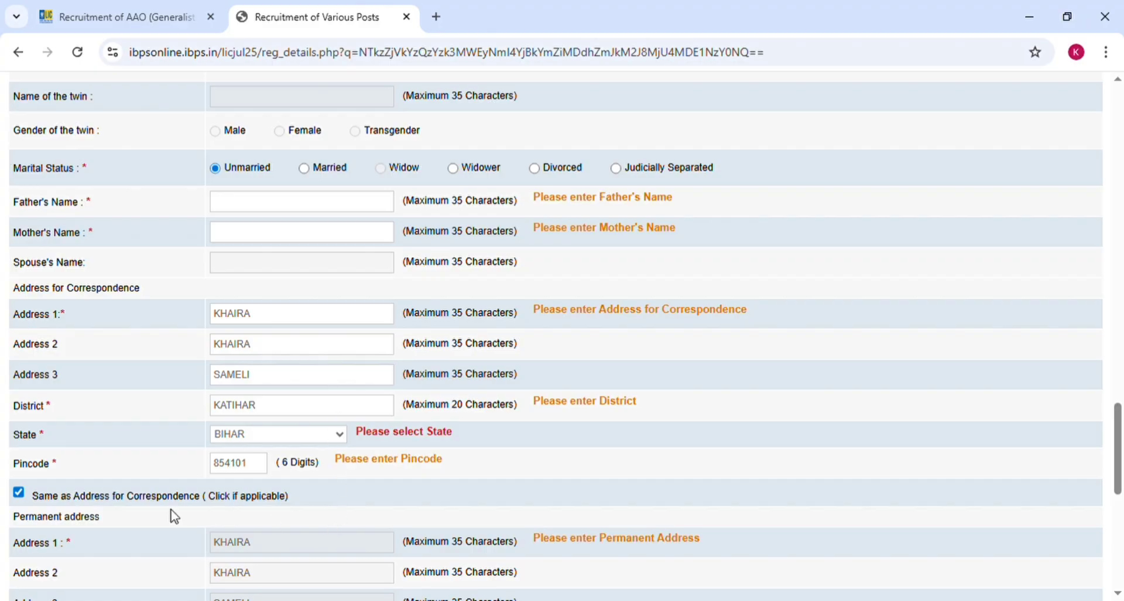
left_click(19, 493)
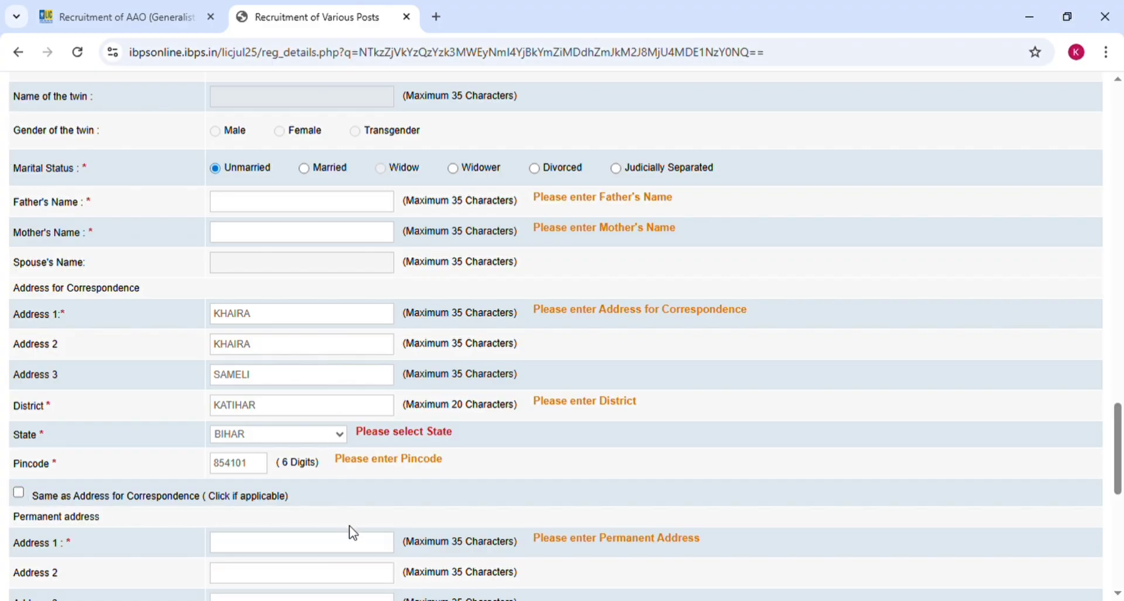
scroll(377, 512, "down", 5)
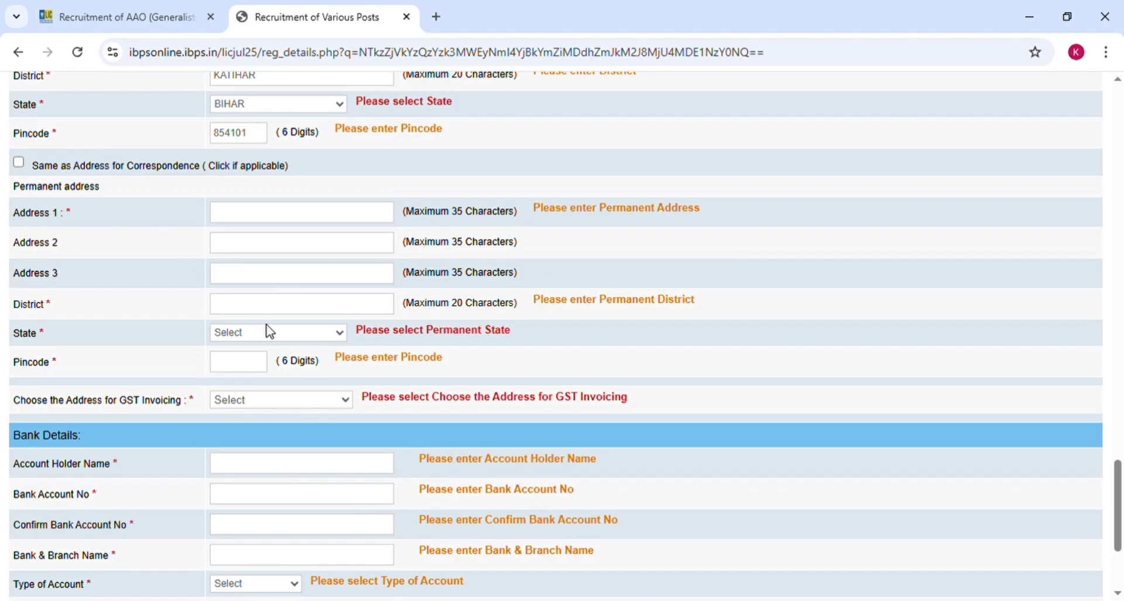
- Copy the correspondence address as permanent address and use it for GST invoicing
left_click(19, 162)
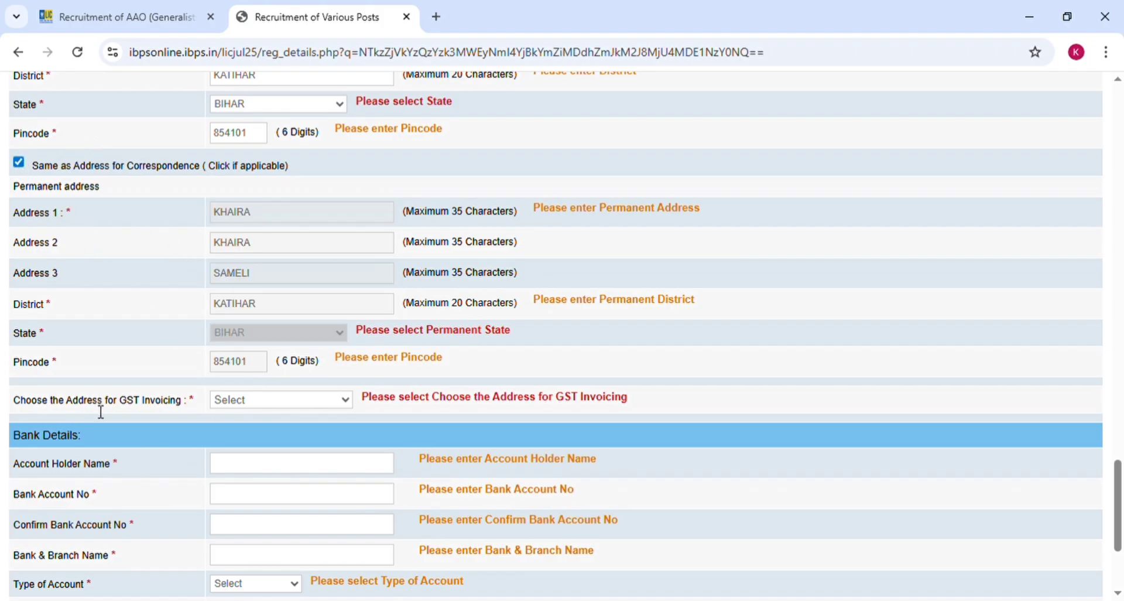
left_click(277, 438)
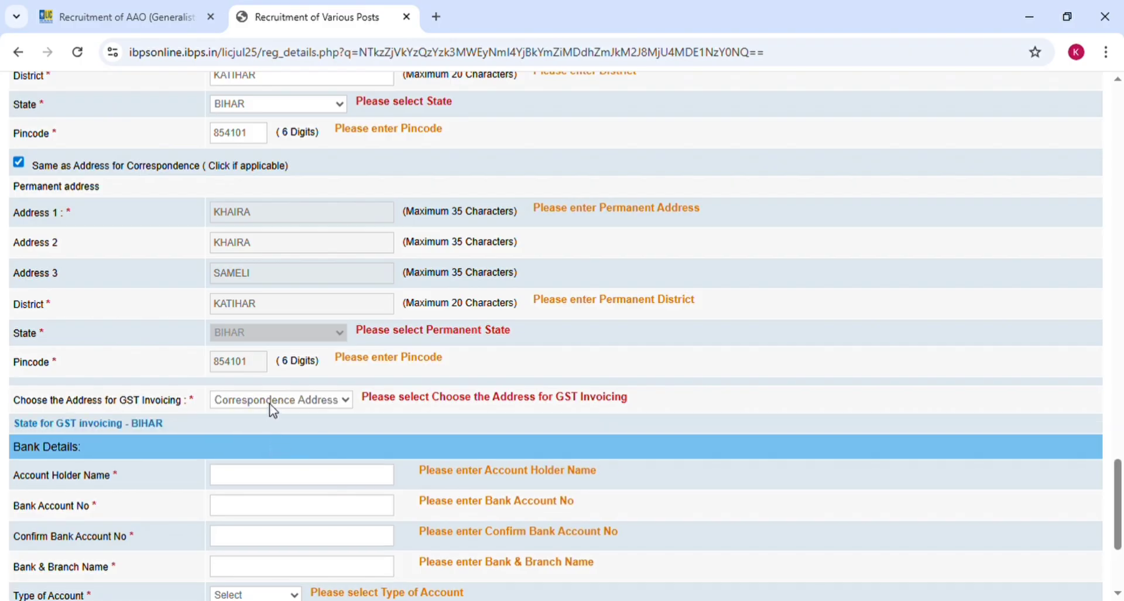
left_click(270, 457)
- Set the bank account type to Savings Account
scroll(263, 423, "down", 4)
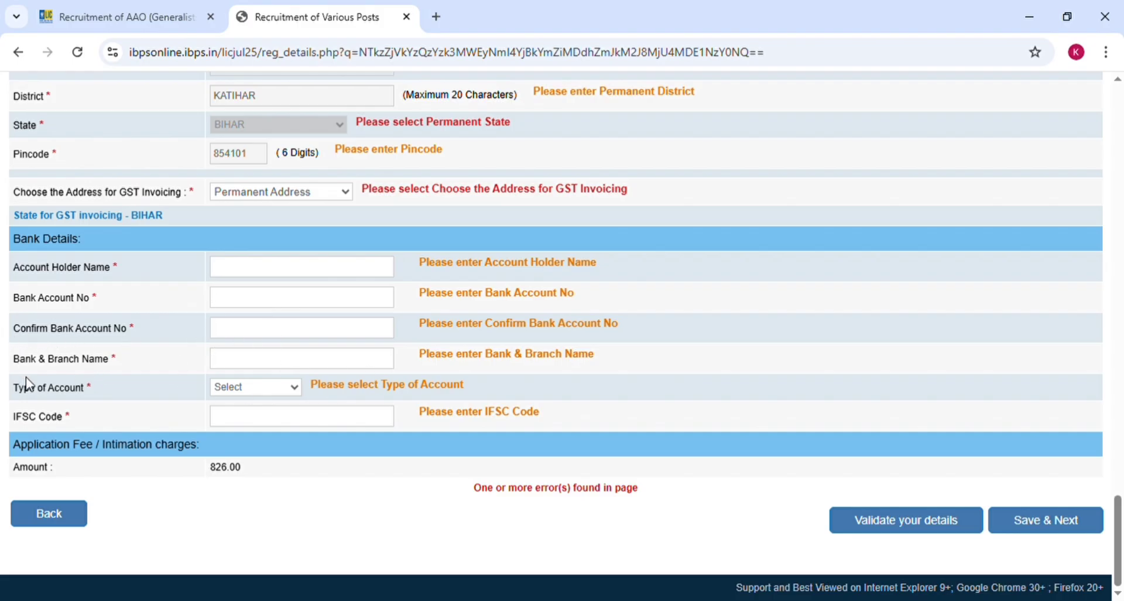
left_click(246, 397)
left_click(254, 427)
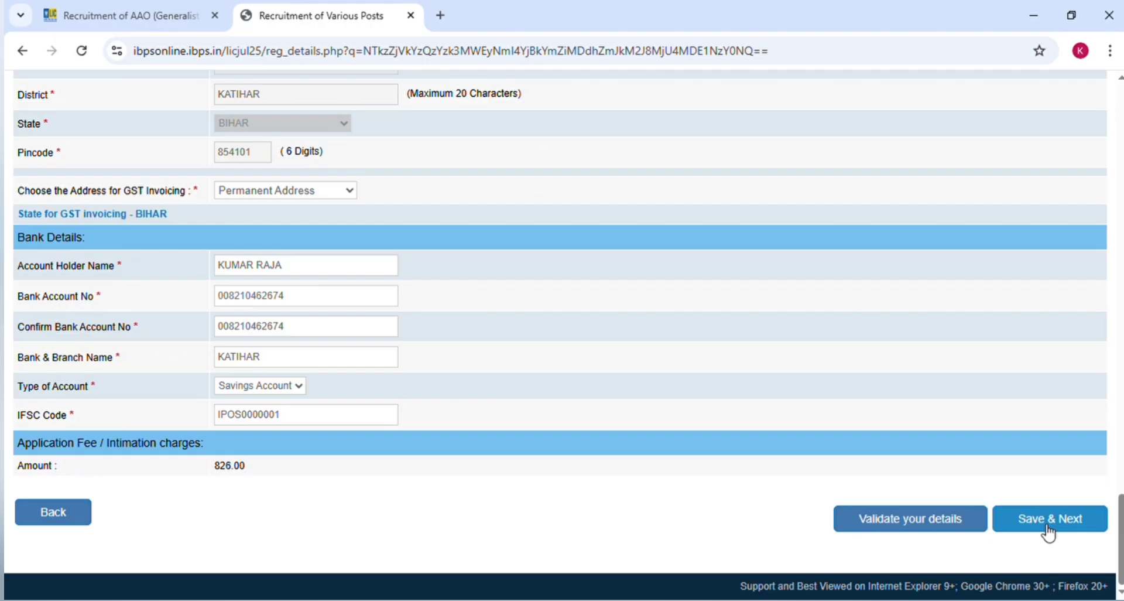
- Save the details, then record SSC/10th passed 06 April 2017 with First Class
left_click(1044, 532)
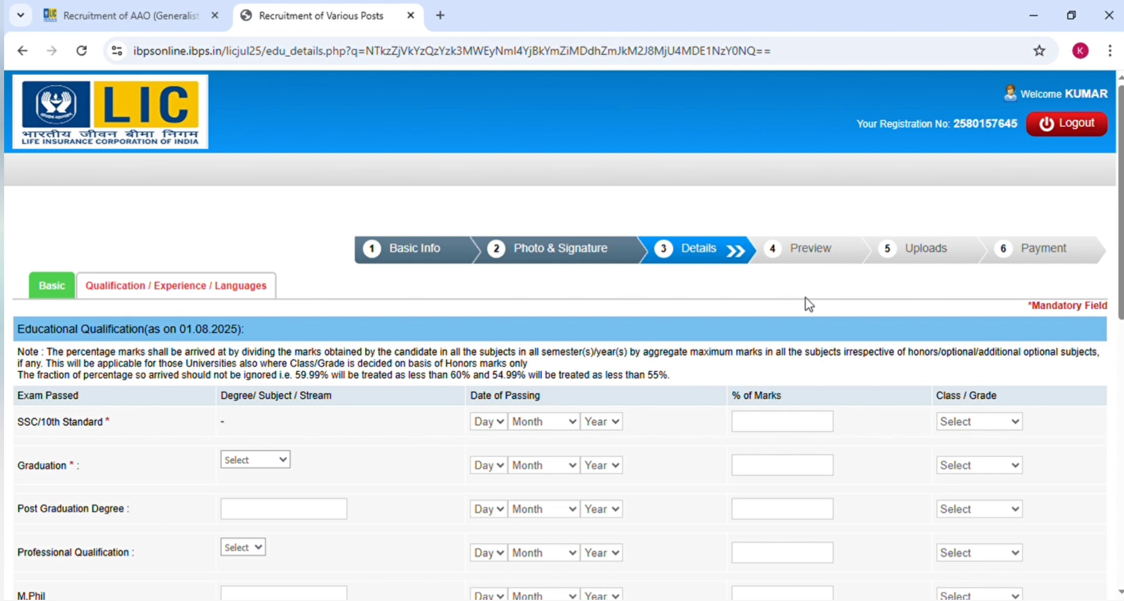
scroll(809, 304, "down", 3)
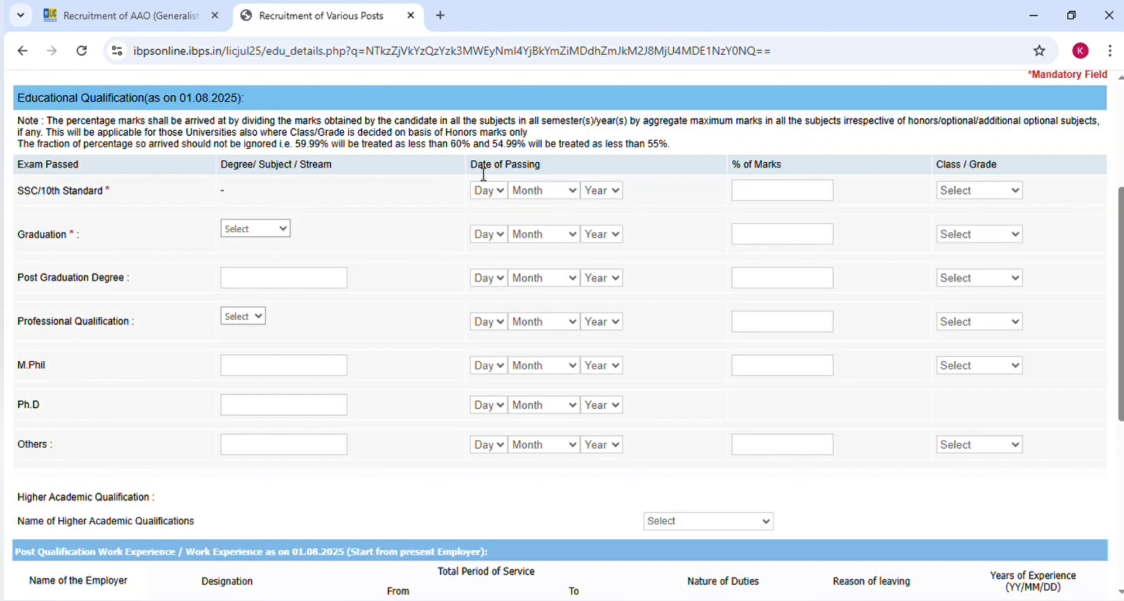
left_click(497, 191)
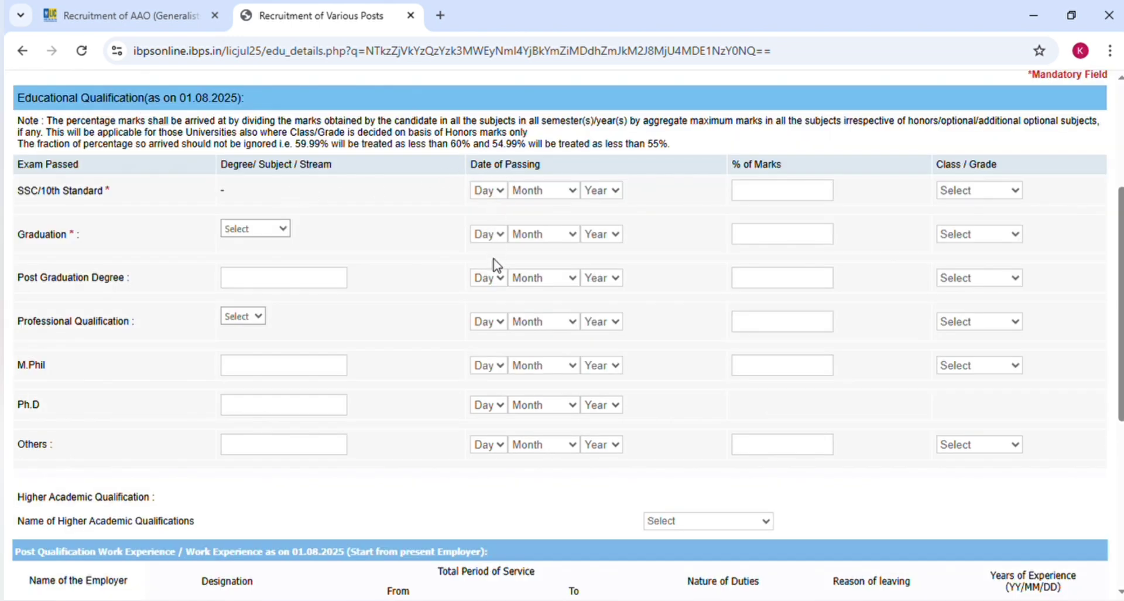
left_click(486, 331)
left_click(533, 299)
left_click(600, 234)
left_click(986, 235)
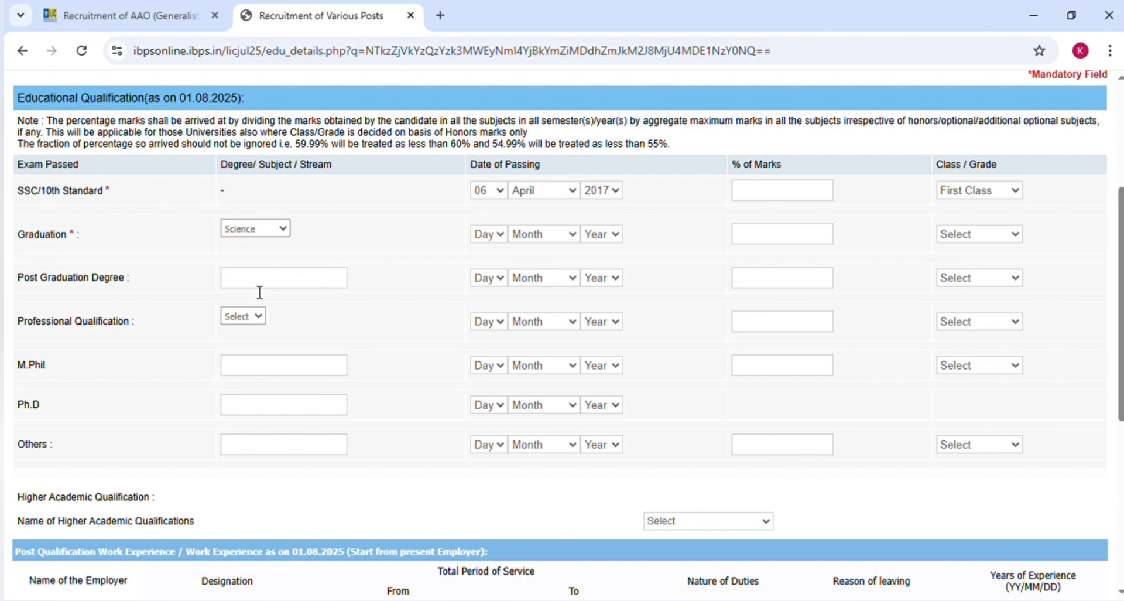
- Record Graduation passed 02 May 2023 with First Class, leaving Professional Qualification unselected
left_click(498, 234)
left_click(492, 301)
left_click(542, 350)
left_click(597, 397)
left_click(976, 270)
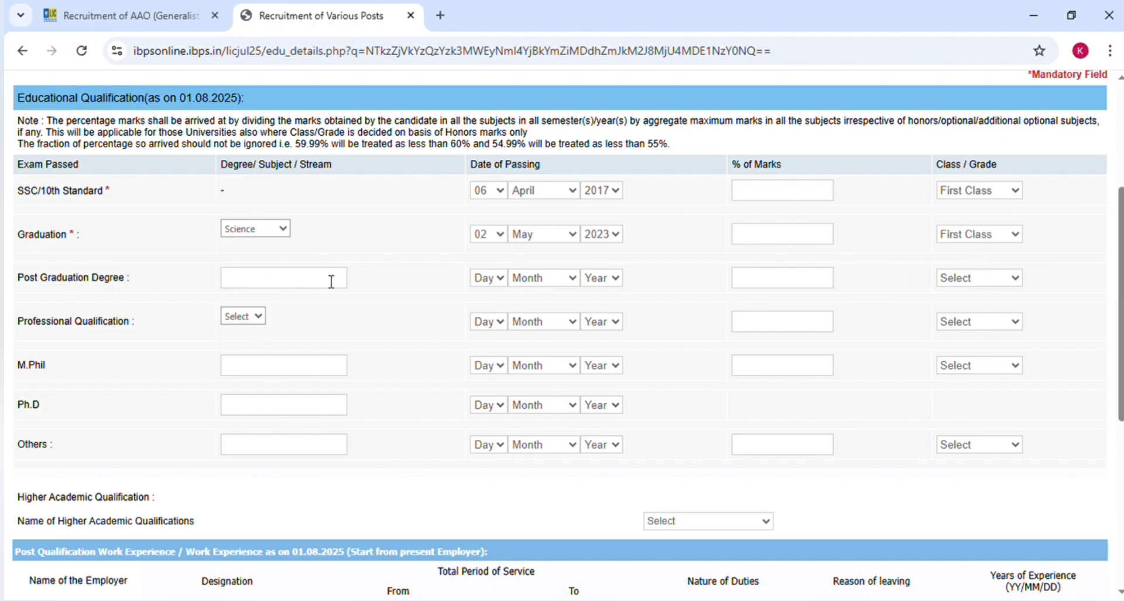
left_click(260, 323)
left_click(261, 357)
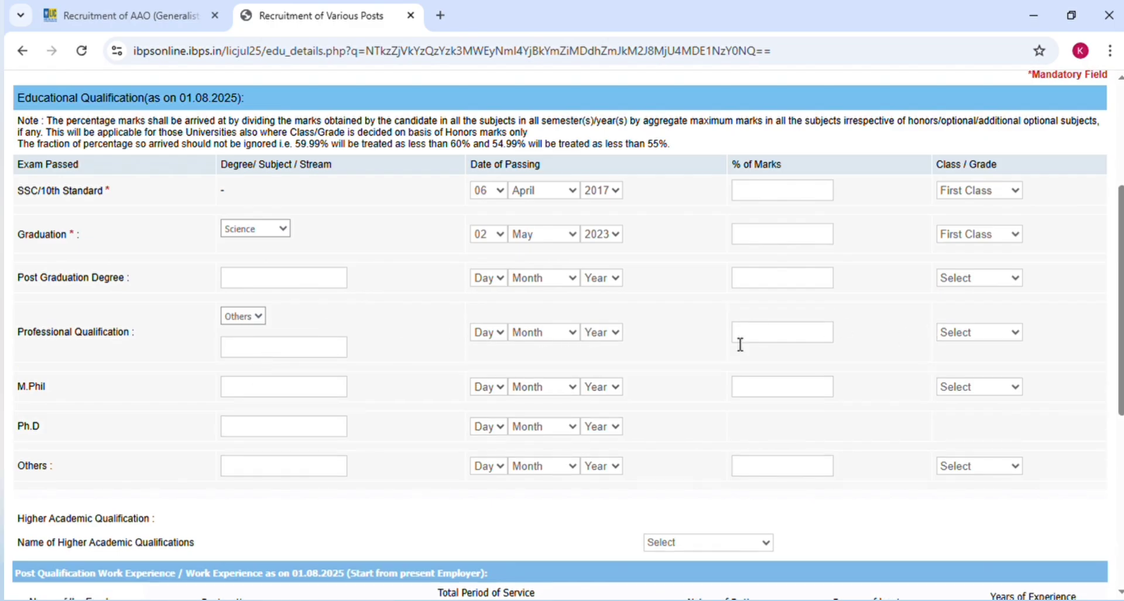
left_click(251, 338)
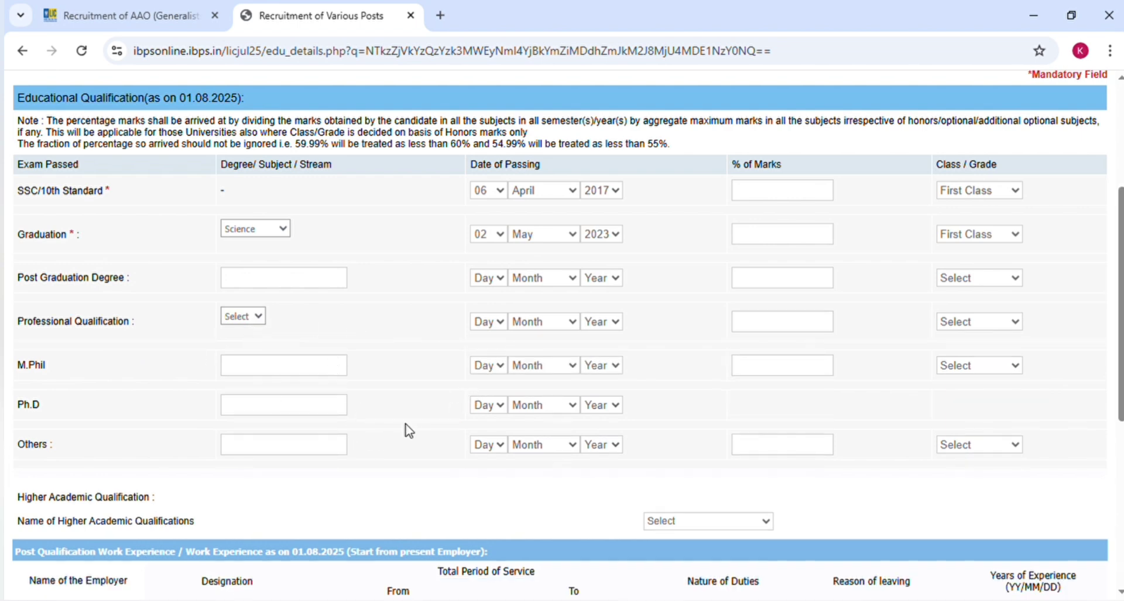
scroll(408, 430, "down", 4)
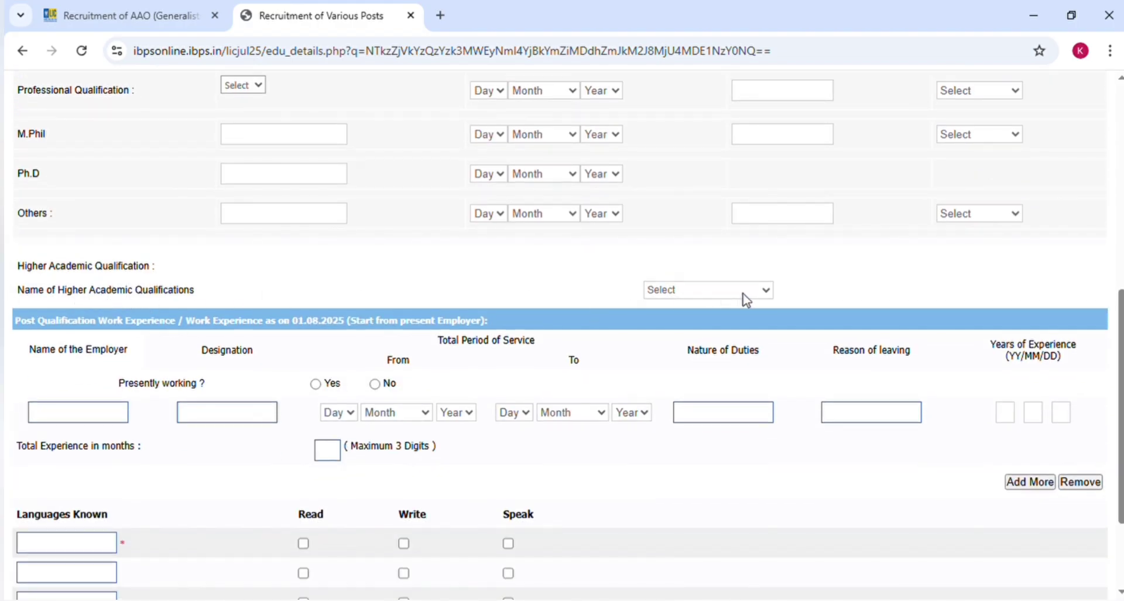
- Choose Graduation as higher academic qualification and answer No to presently working
left_click(693, 336)
scroll(468, 290, "down", 3)
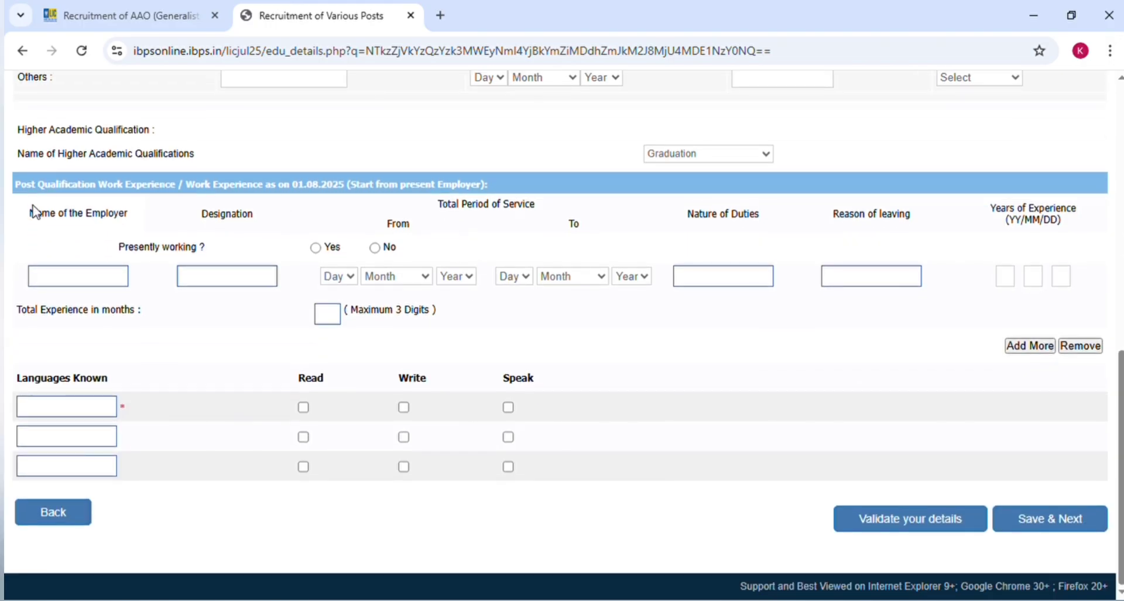
left_click(77, 277)
left_click(747, 280)
left_click(1050, 351)
left_click(375, 248)
- Add HINDI as a known language, marked as read, written and spoken
left_click(53, 411)
type("HINDI")
left_click(304, 407)
left_click(403, 407)
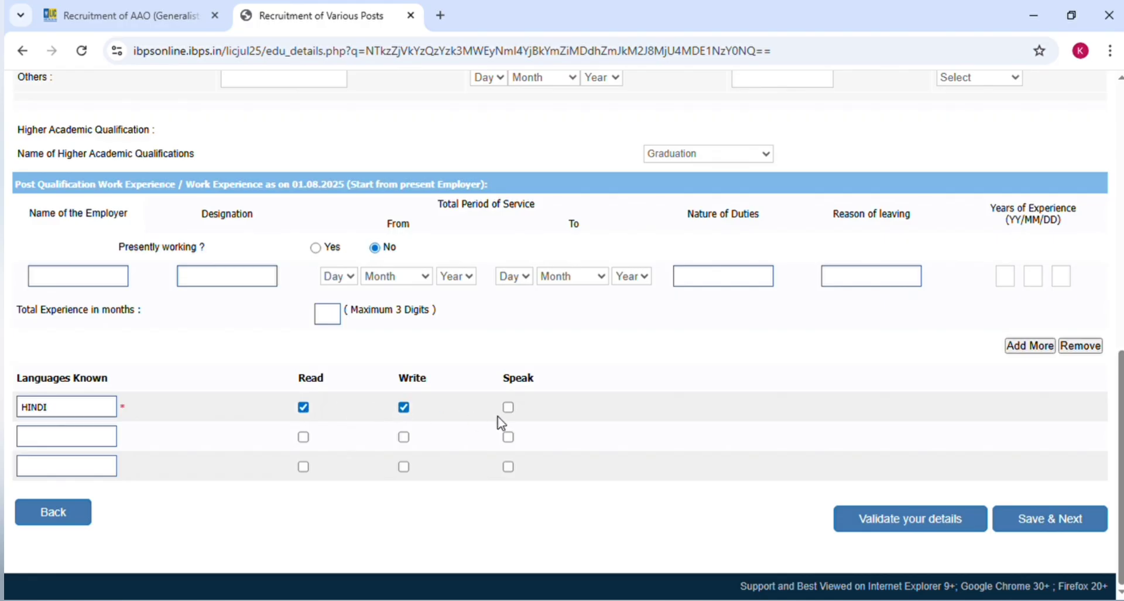
left_click(508, 407)
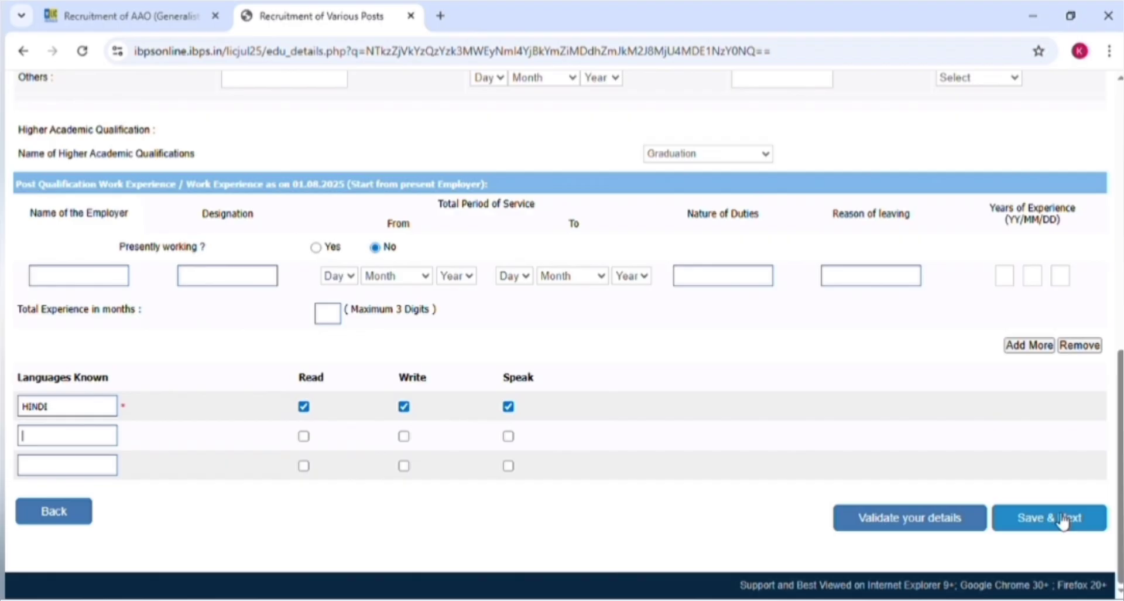
- Save the details and scroll through the application preview
left_click(1037, 525)
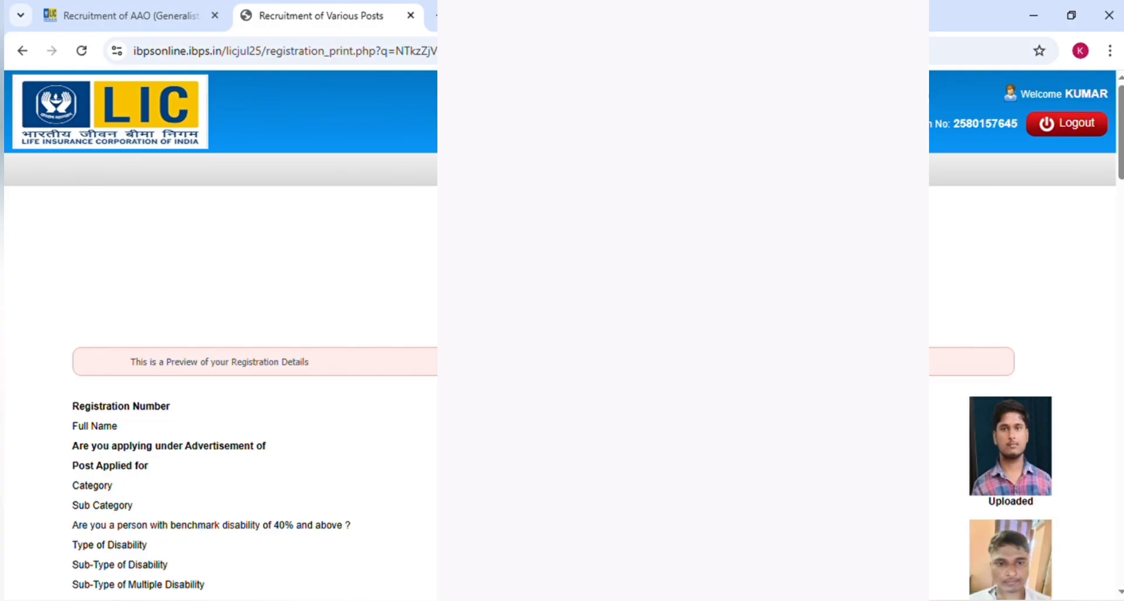
scroll(235, 327, "down", 20)
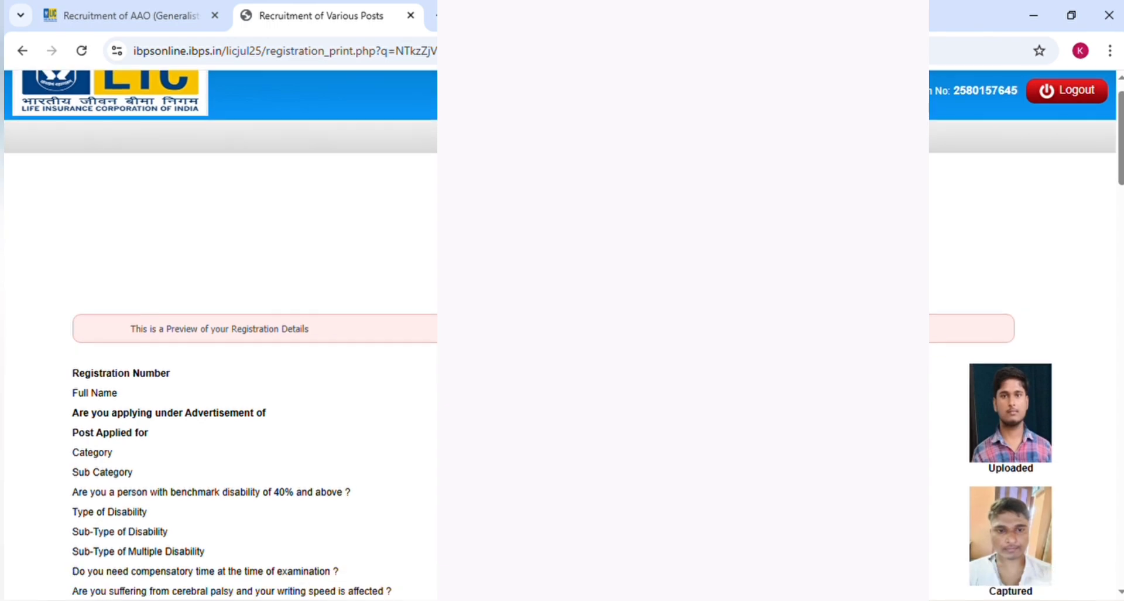
scroll(234, 328, "down", 15)
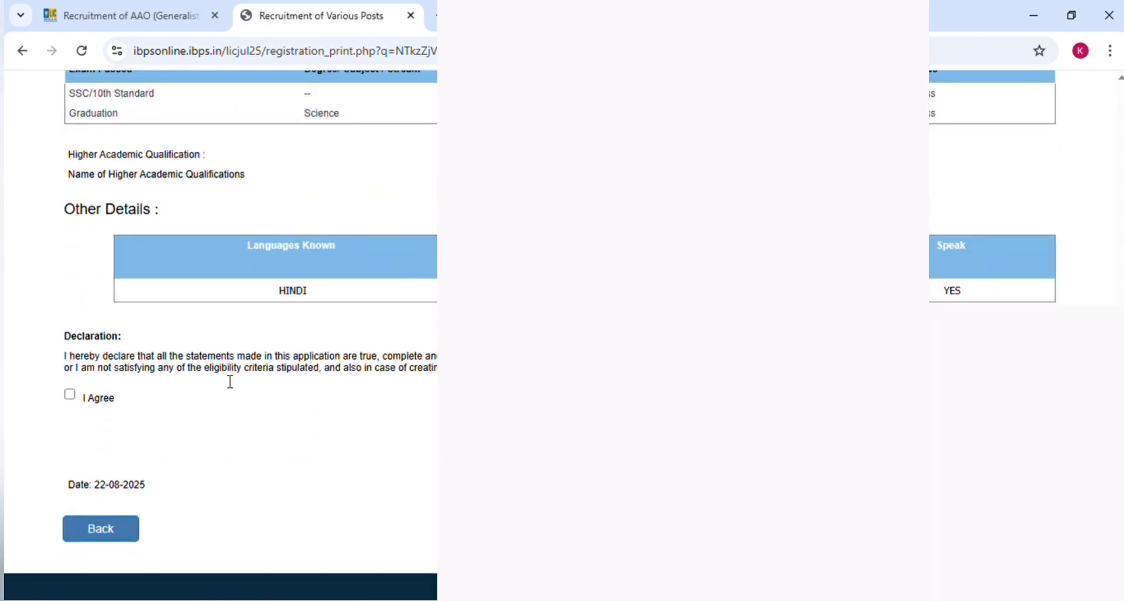
- Accept the declaration and complete the registration, confirming both dialogs
left_click(70, 395)
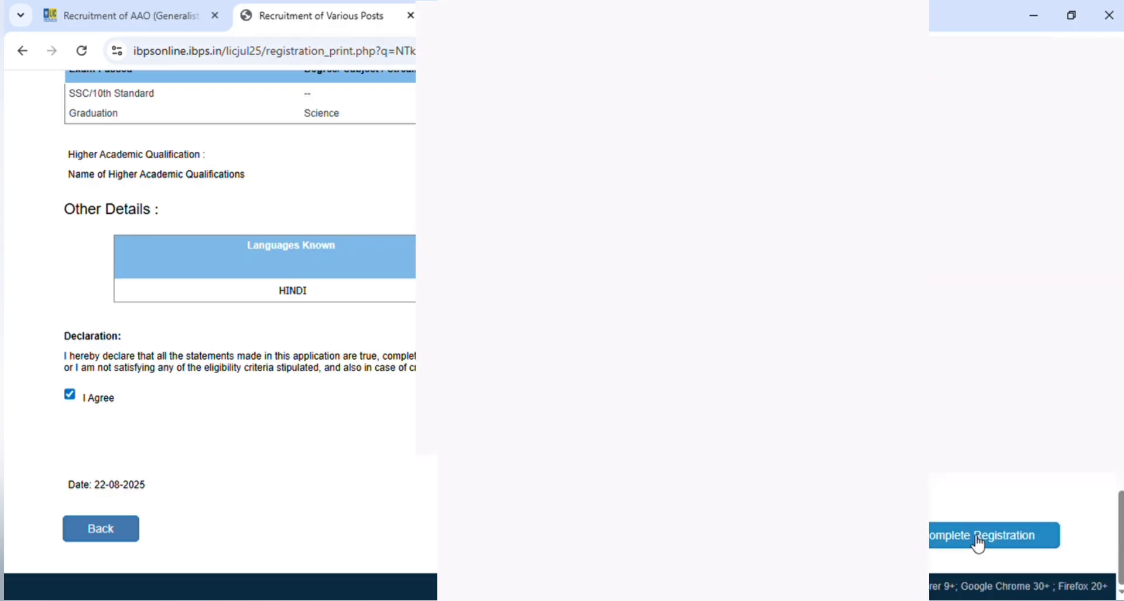
left_click(978, 538)
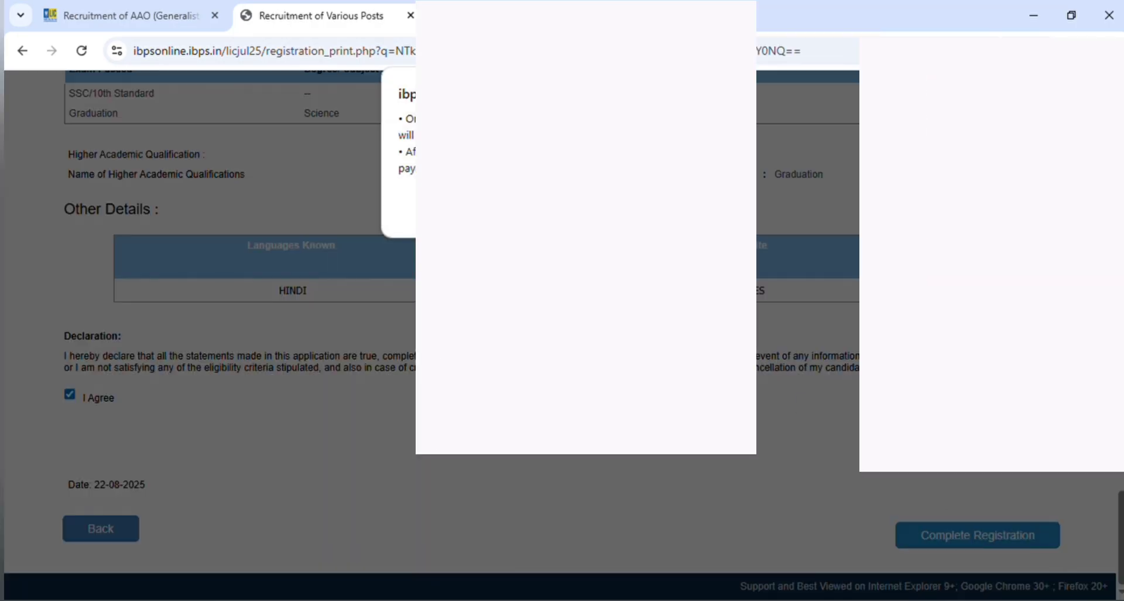
left_click(647, 209)
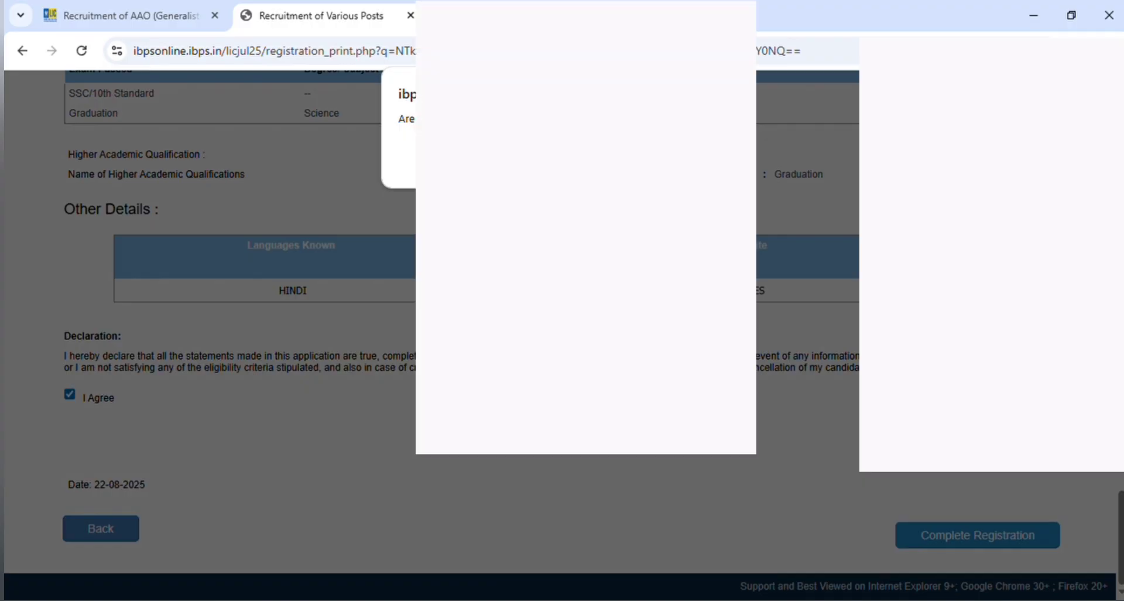
left_click(638, 159)
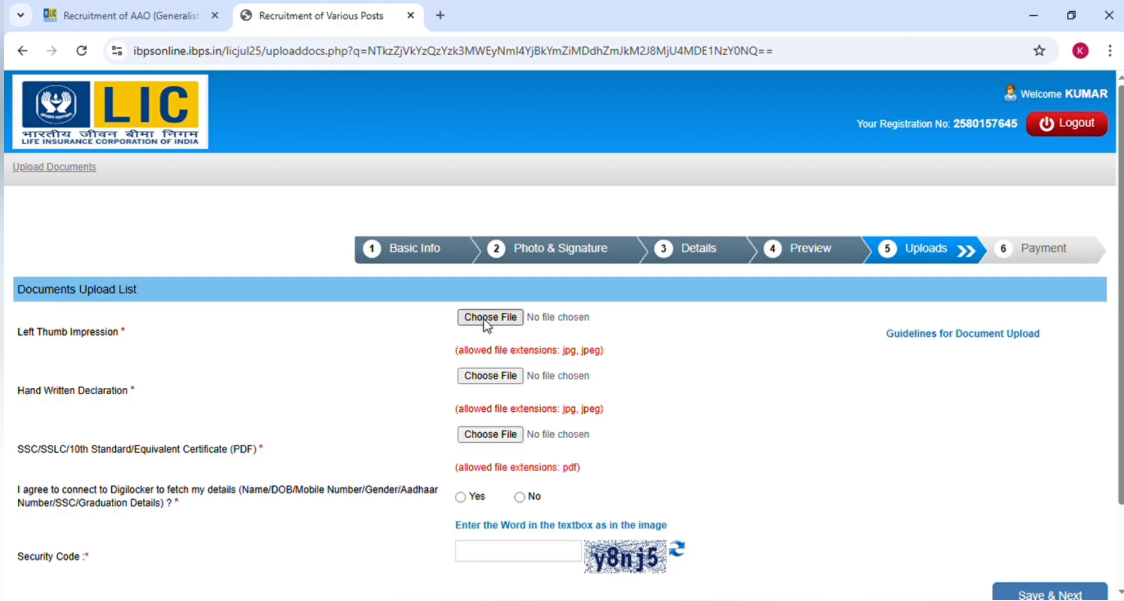
- Open the Guidelines for Document Upload in a new tab and choose Yes to connect DigiLocker
left_click(954, 334)
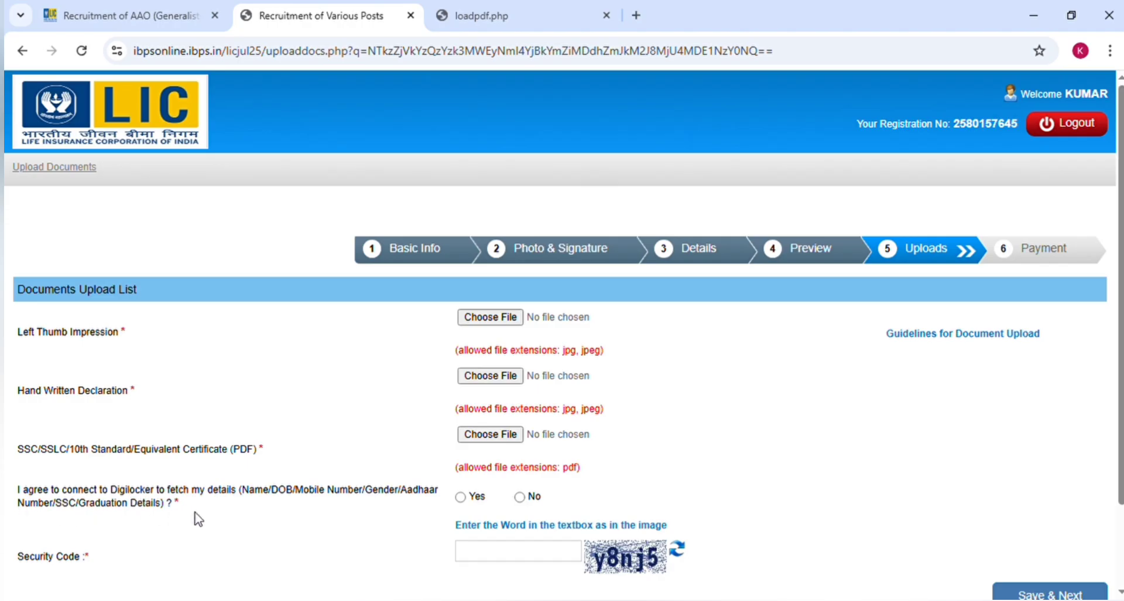
left_click(461, 497)
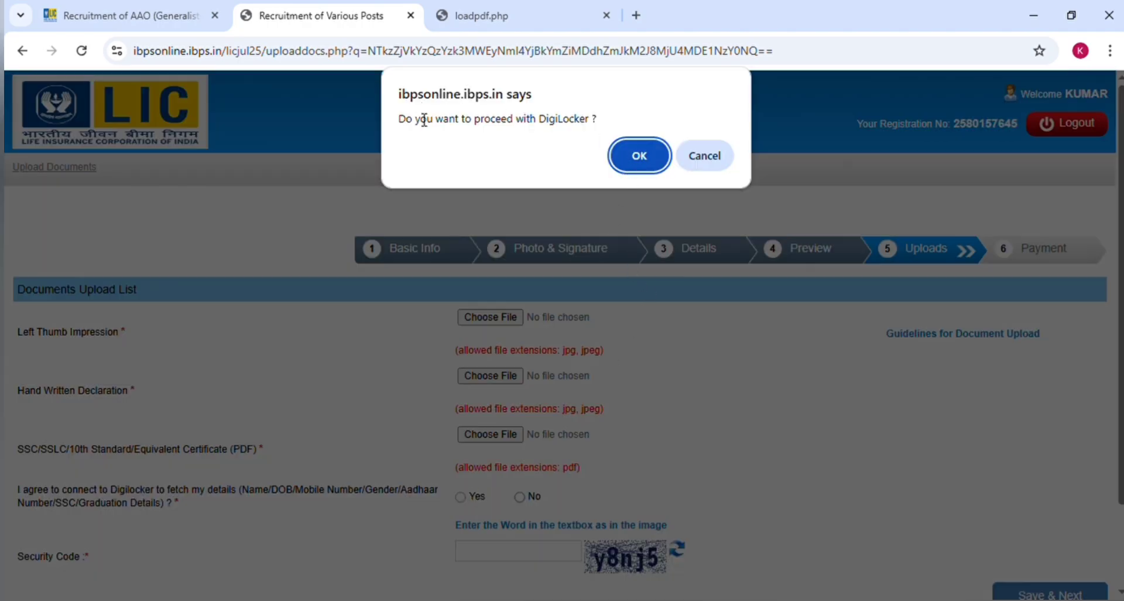
- Proceed to DigiLocker, choose PIN-less authentication, give consent, and enter the registered mobile number
left_click(635, 169)
left_click(418, 410)
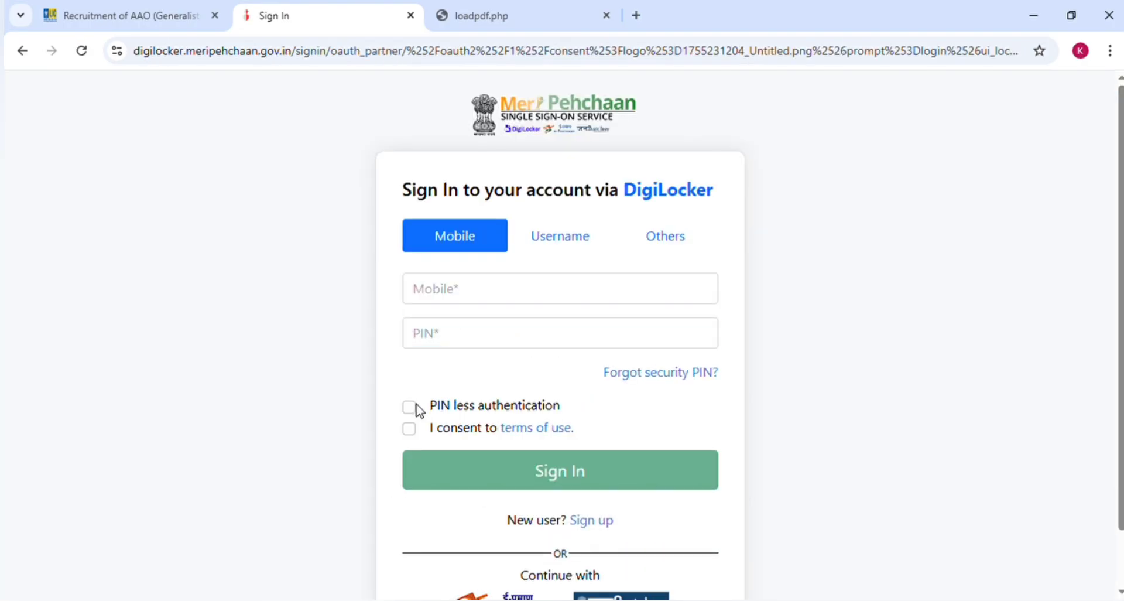
left_click(418, 410)
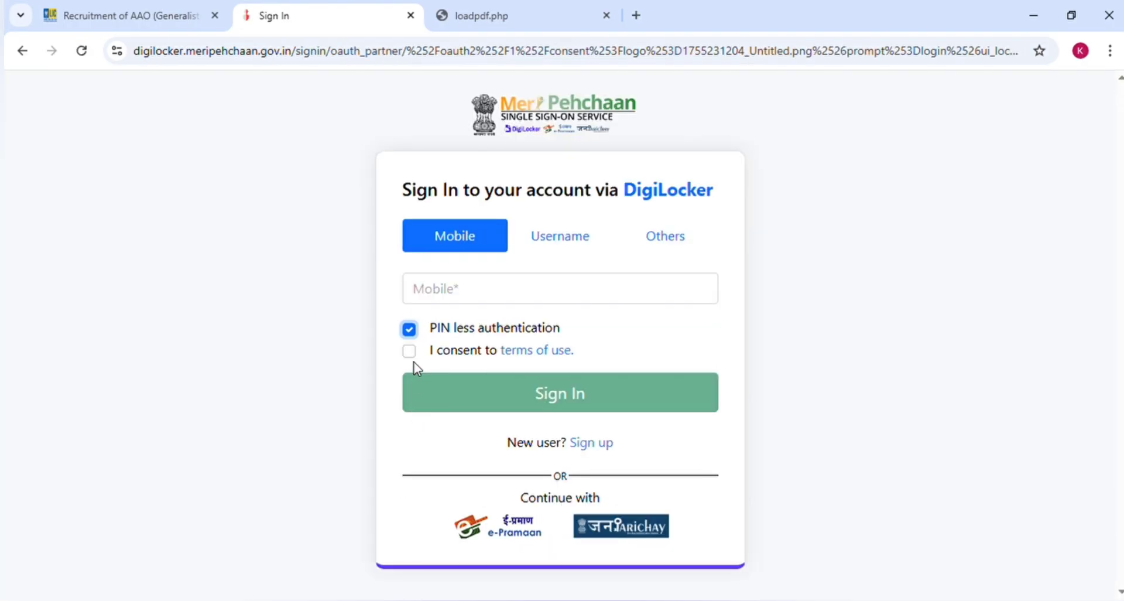
left_click(413, 353)
left_click(499, 303)
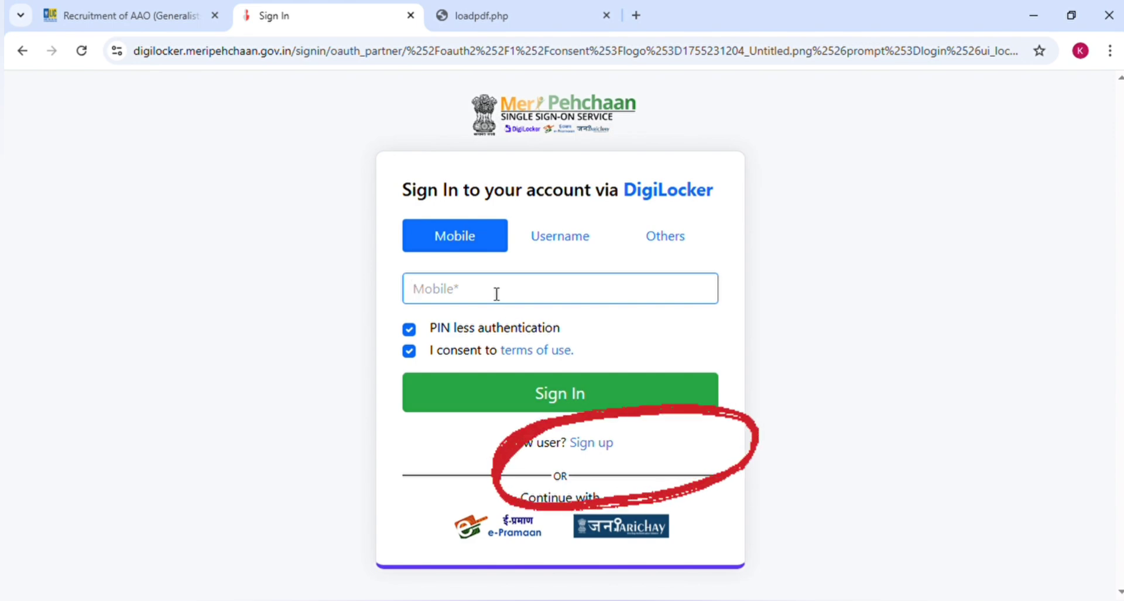
type("700")
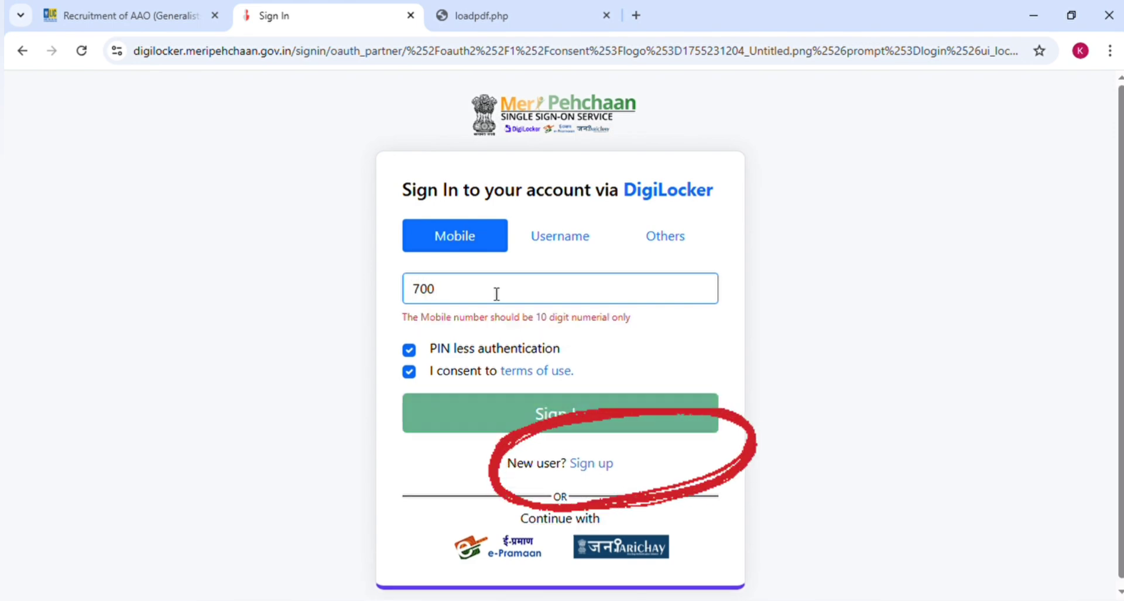
type("4")
key("BackSpace")
key("BackSpace")
key("BackSpace")
key("BackSpace")
type("7")
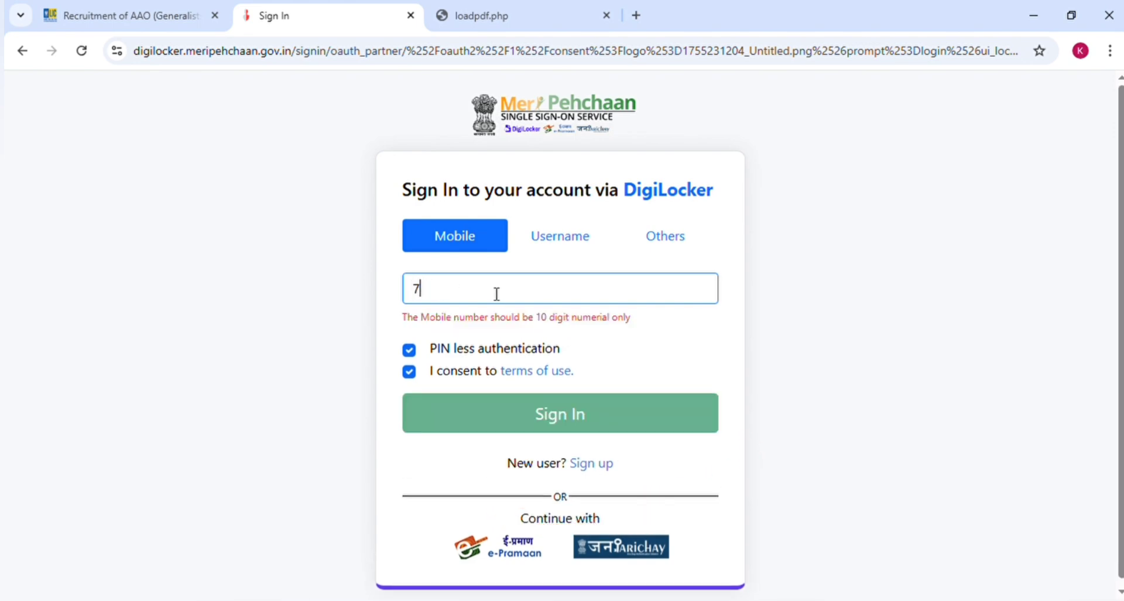
type("00")
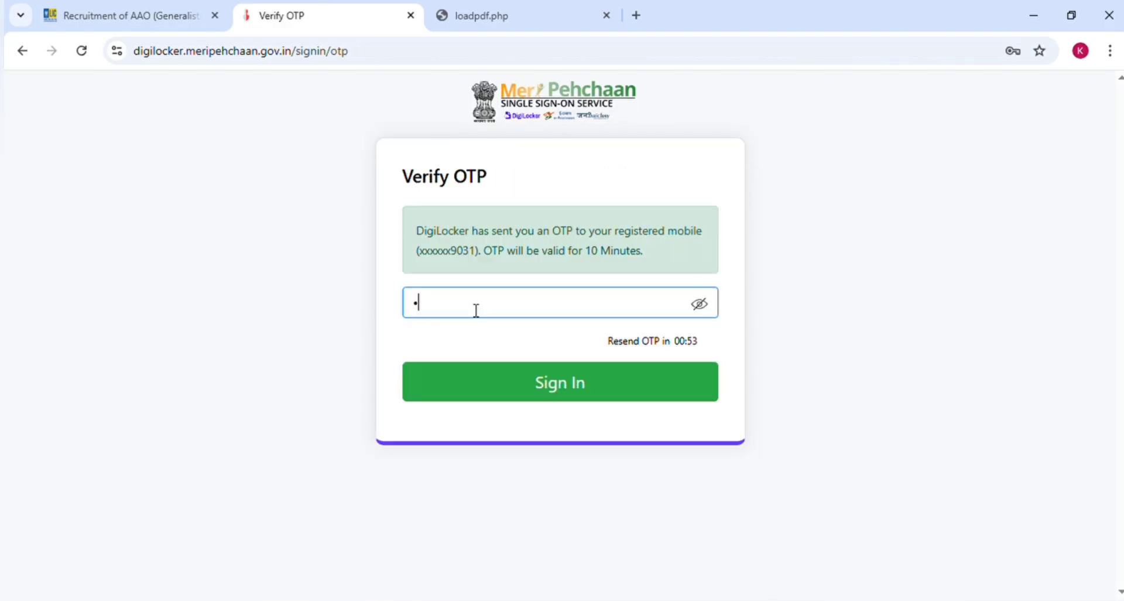
type("1")
type("1111")
- Leave the DigiLocker OTP page and switch to the LIC AAO 2025 recruitment page
left_click(20, 54)
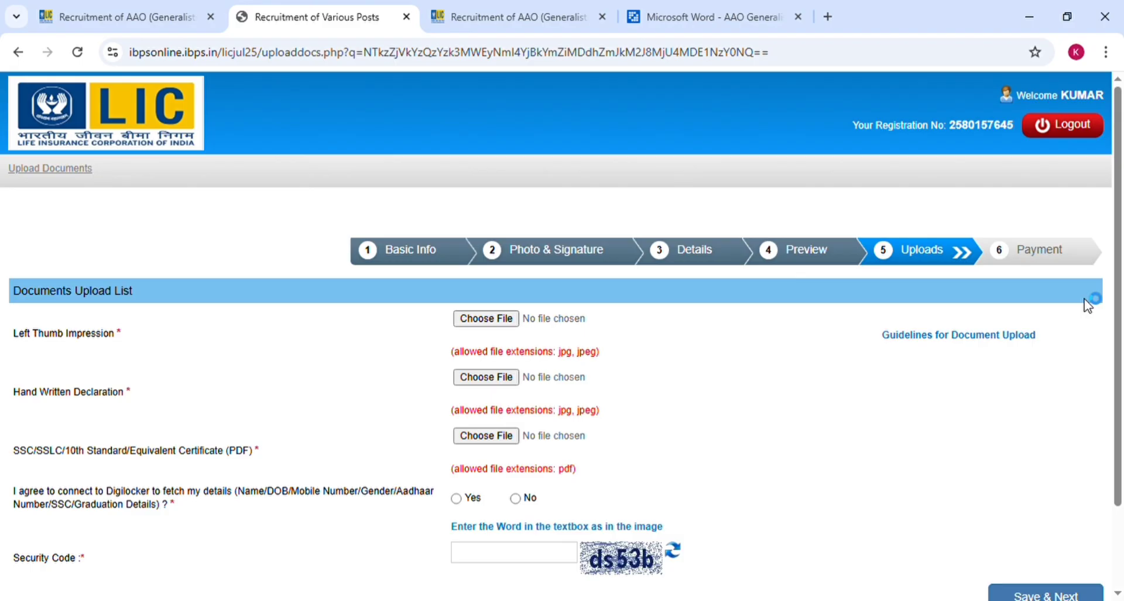
left_click(516, 17)
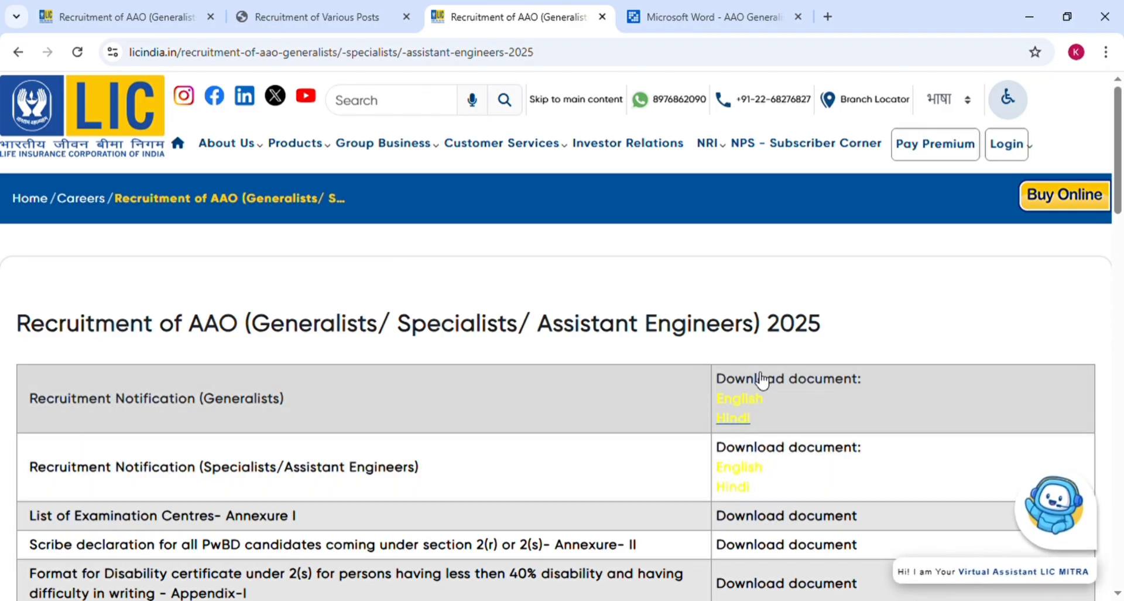
- Open the AAO Generalist notification PDF and read down to page 9's pre-registration points
left_click(693, 24)
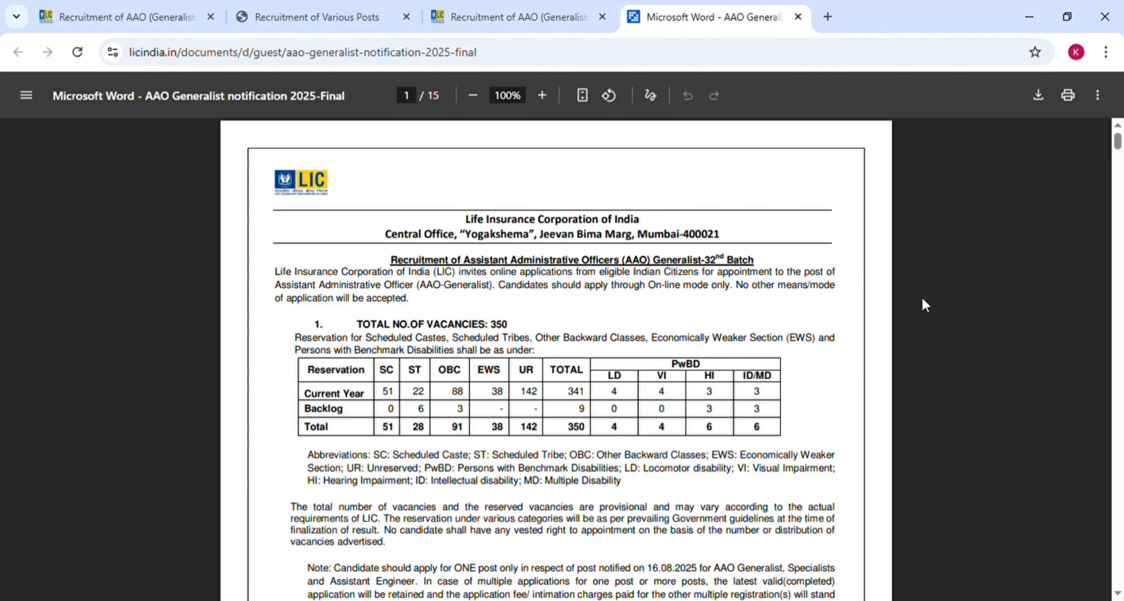
scroll(922, 299, "down", 6)
scroll(923, 300, "down", 20)
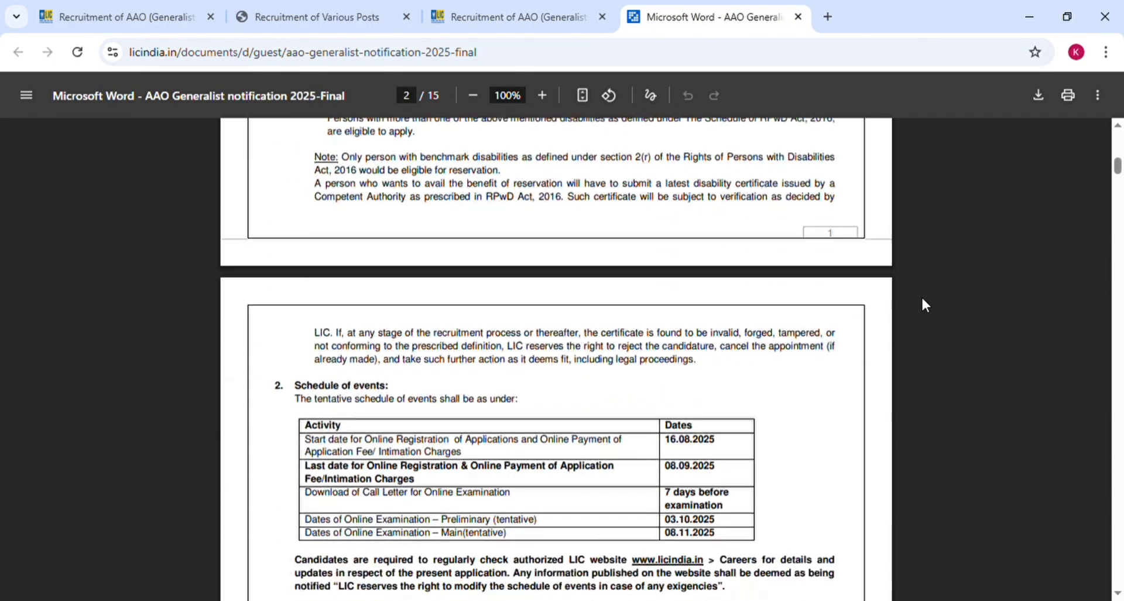
scroll(923, 300, "down", 10)
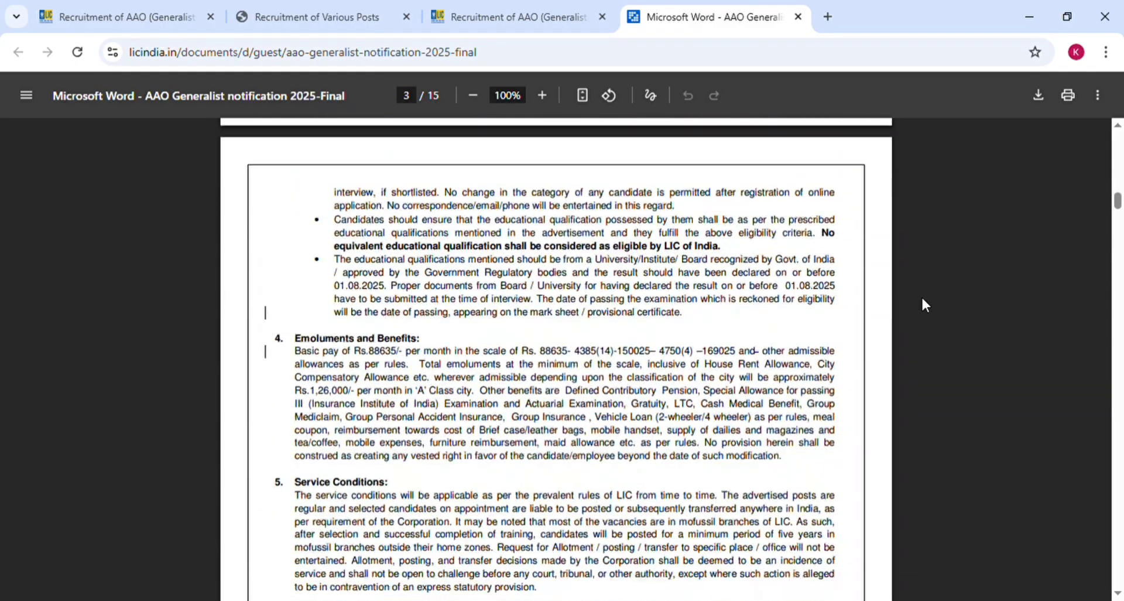
scroll(923, 300, "down", 10)
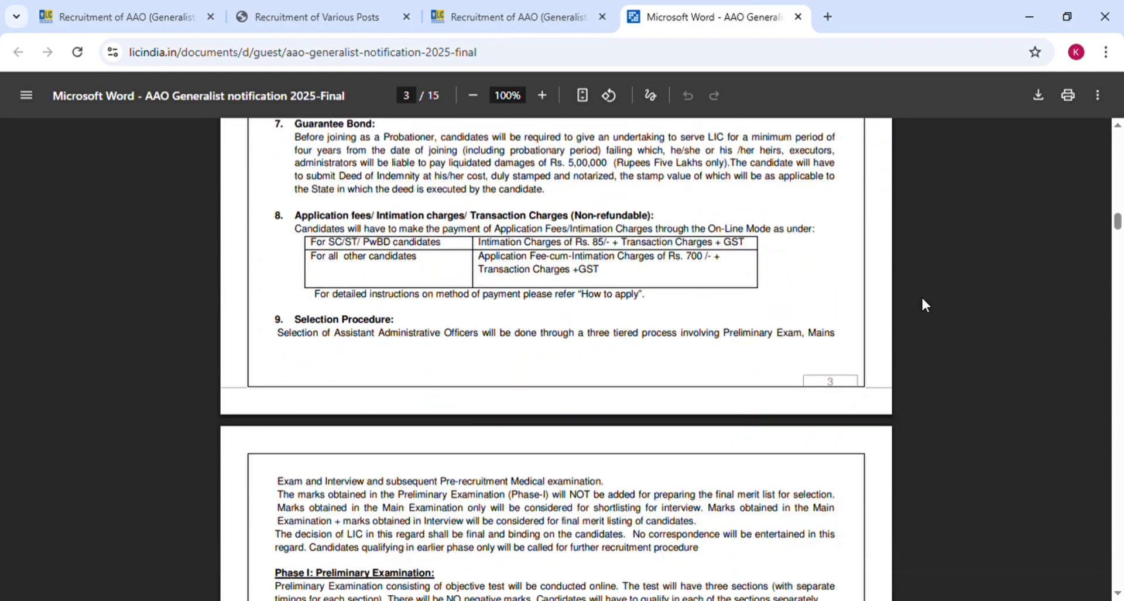
scroll(921, 304, "down", 15)
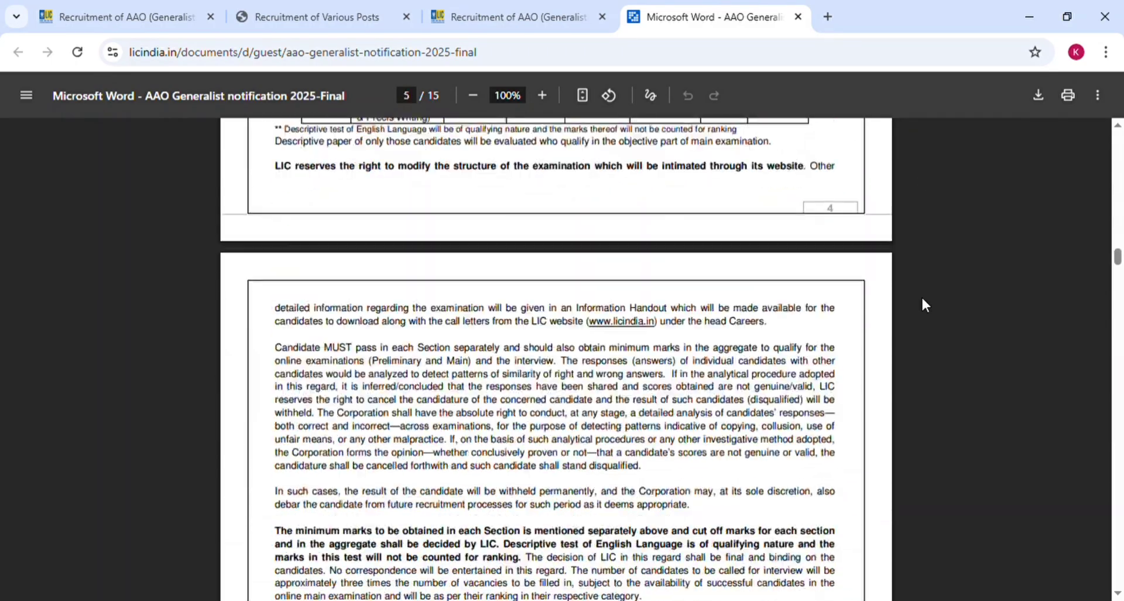
scroll(921, 295, "down", 3)
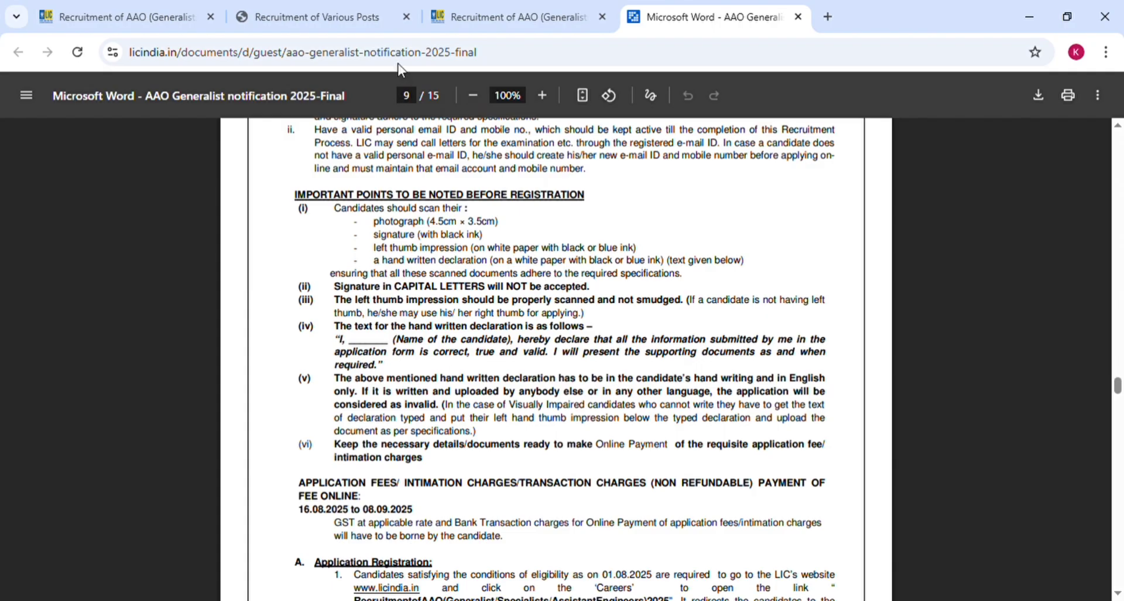
- Decline DigiLocker, upload and accept the left thumb impression image, then pick the handwritten declaration file
left_click(365, 17)
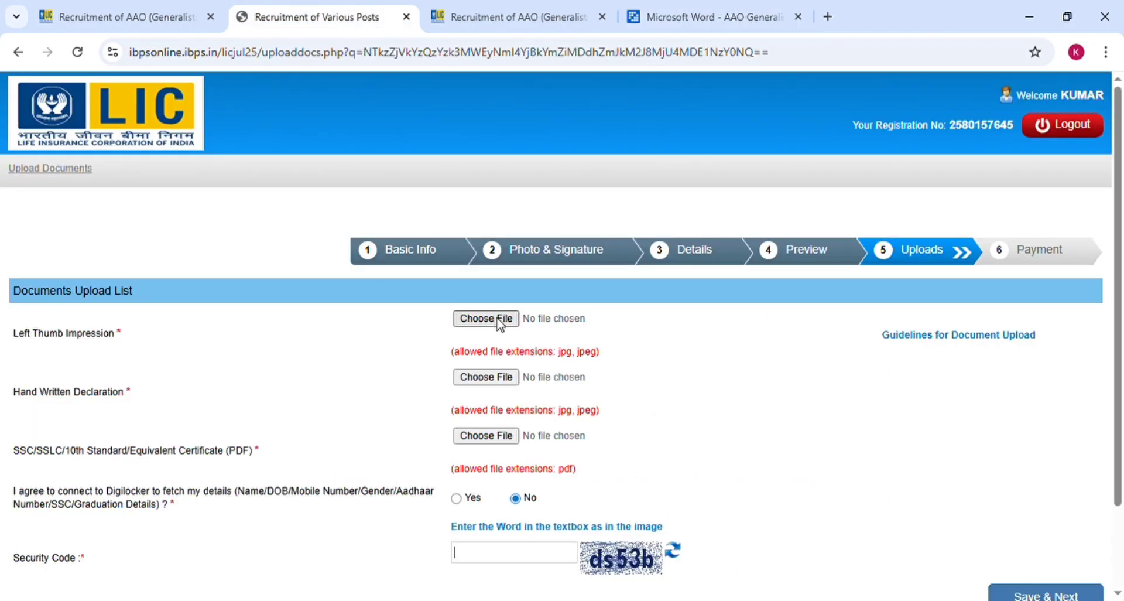
left_click(497, 318)
left_click(485, 319)
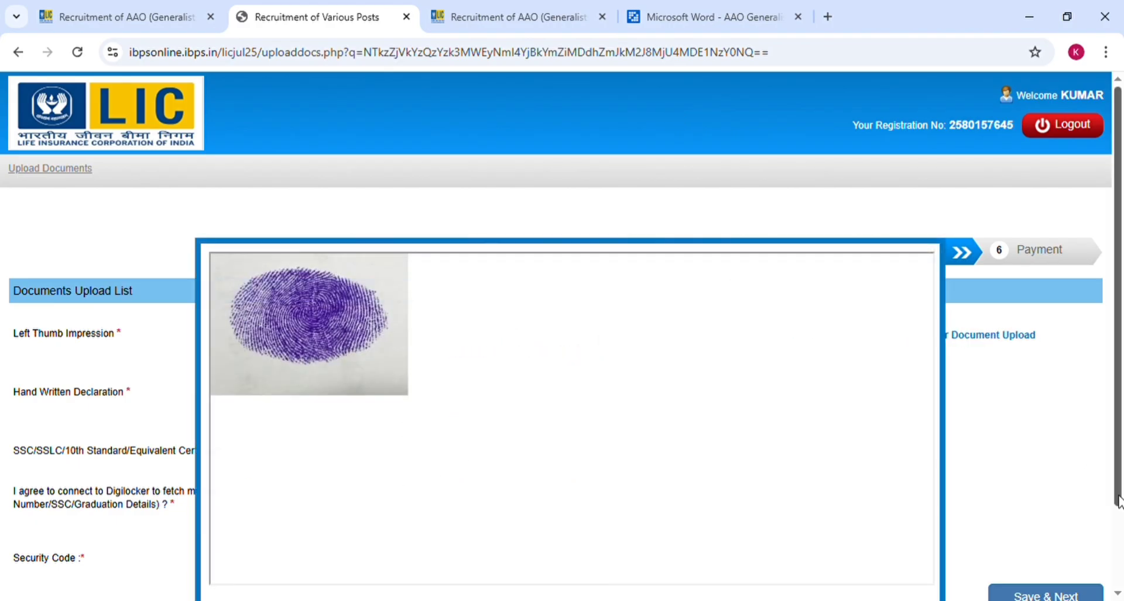
left_click(1123, 524)
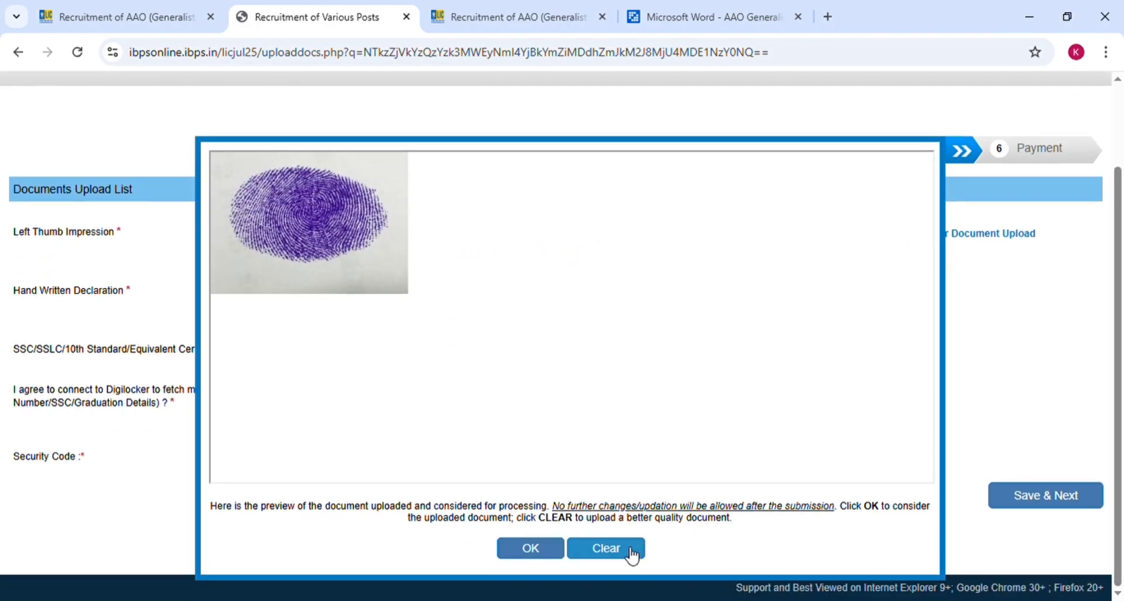
left_click(537, 549)
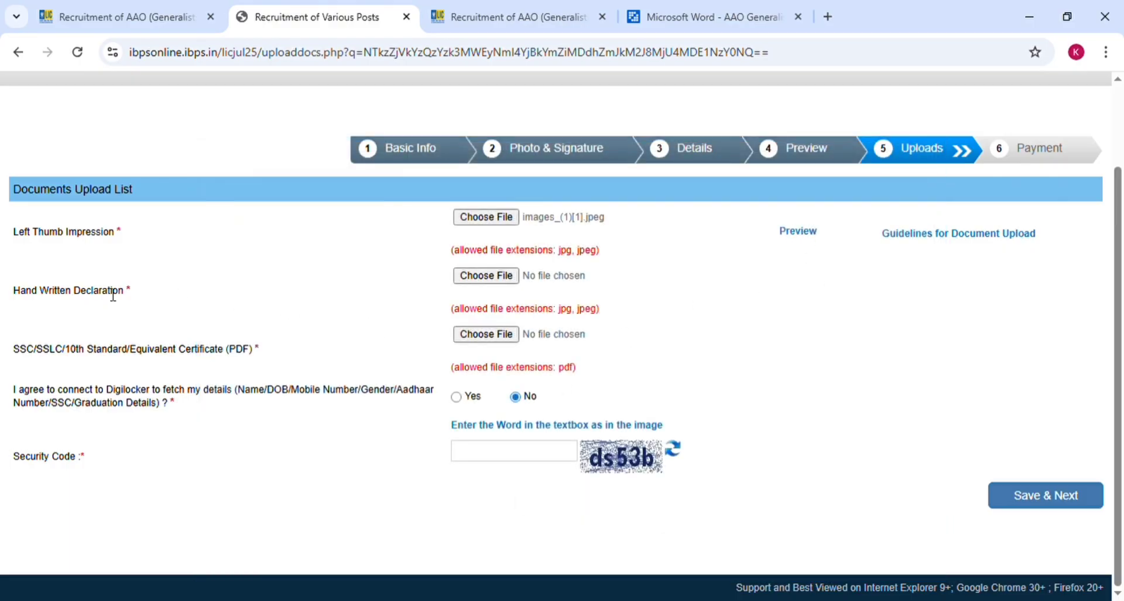
left_click(510, 279)
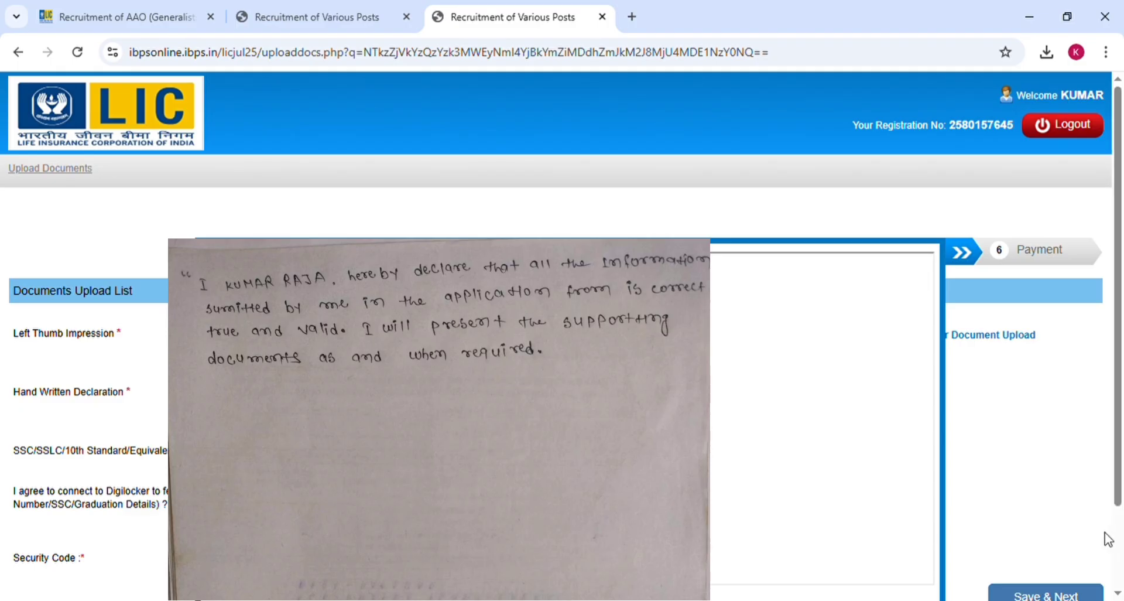
- Scroll to the bottom of the handwritten declaration preview and accept it with OK
left_click(1119, 537)
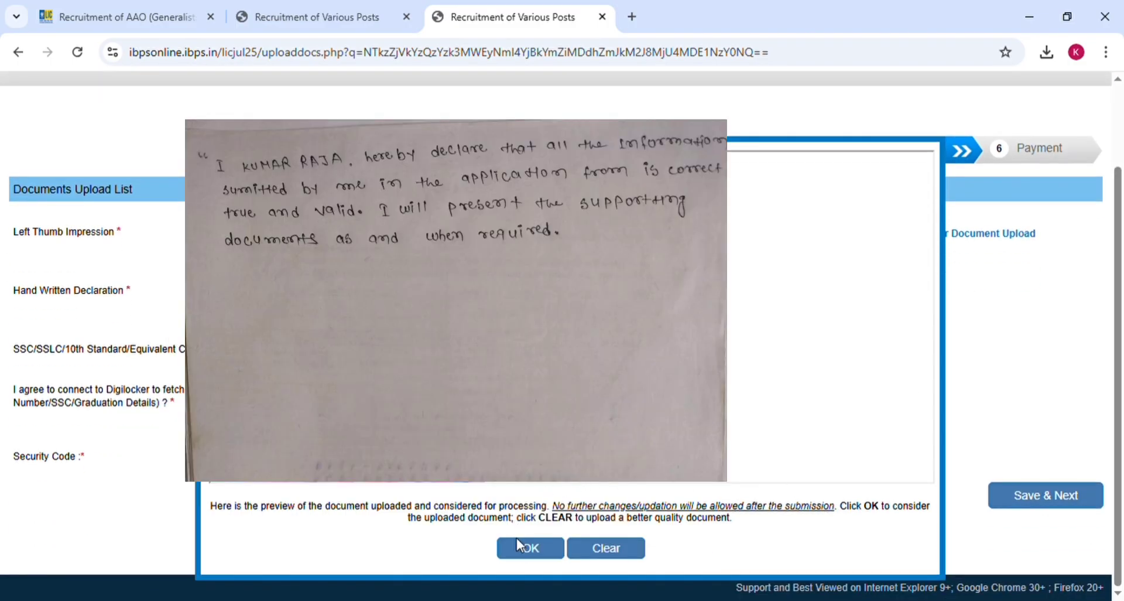
left_click(527, 549)
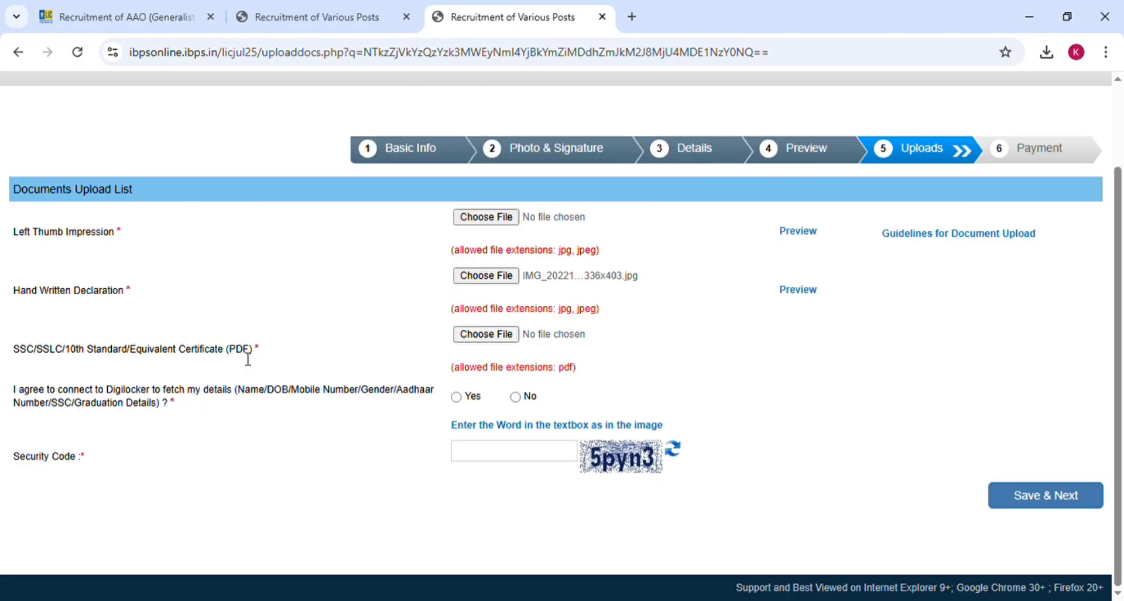
- Upload the 10th standard certificate PDF and save the uploads with Save & Next
left_click(490, 336)
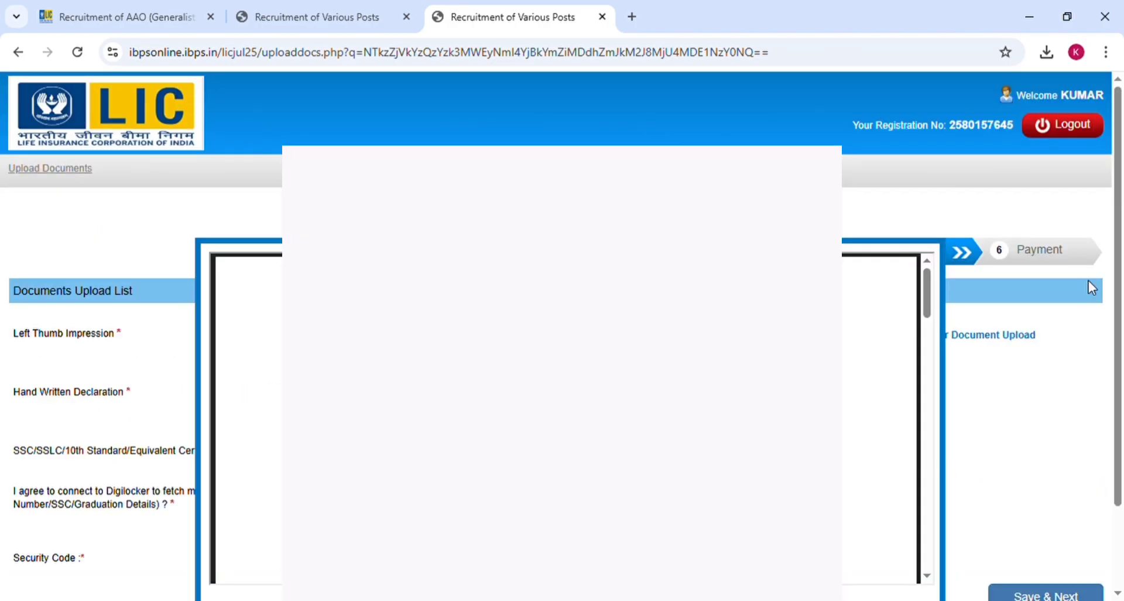
scroll(1029, 351, "down", 2)
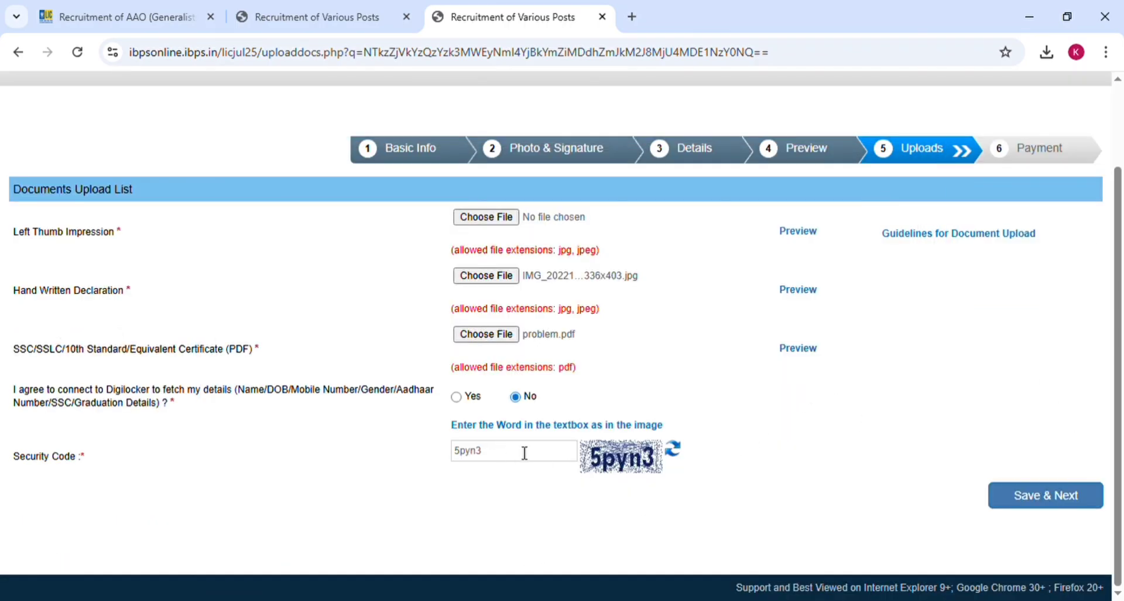
left_click(1084, 505)
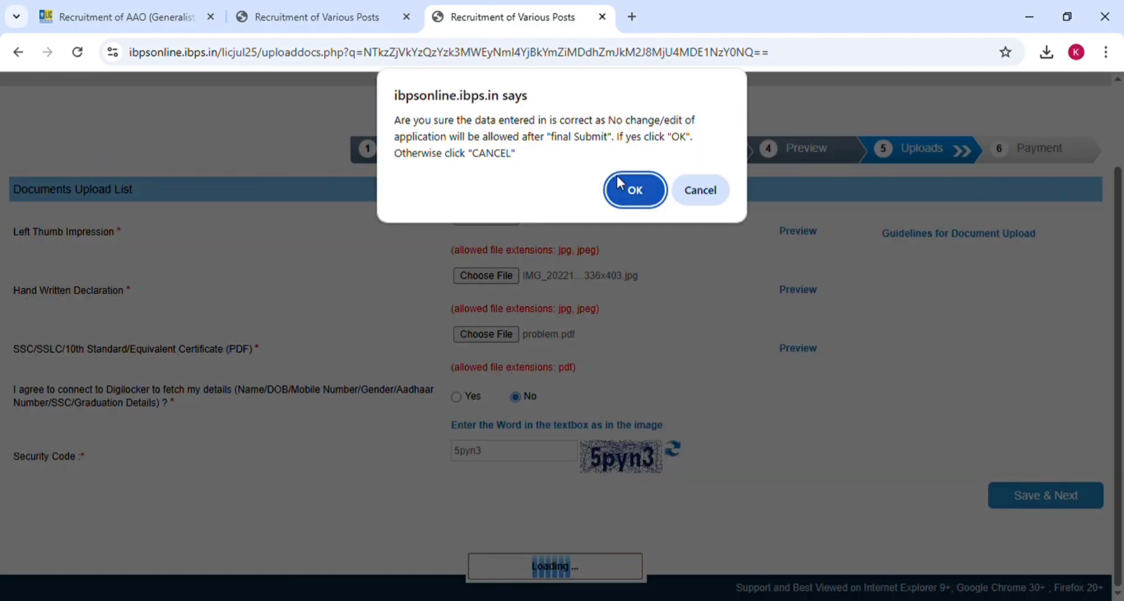
- Confirm final submission, enter the security code, submit the ₹826 fee page, and agree to pay
left_click(625, 190)
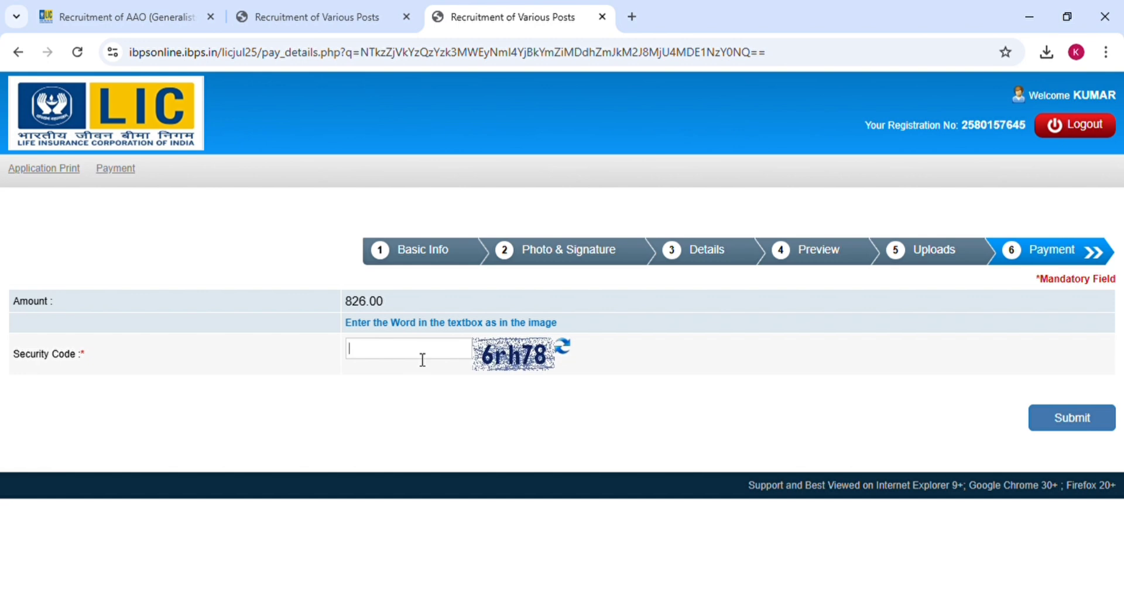
type("6rhy")
key("BackSpace")
type("78")
left_click(1070, 419)
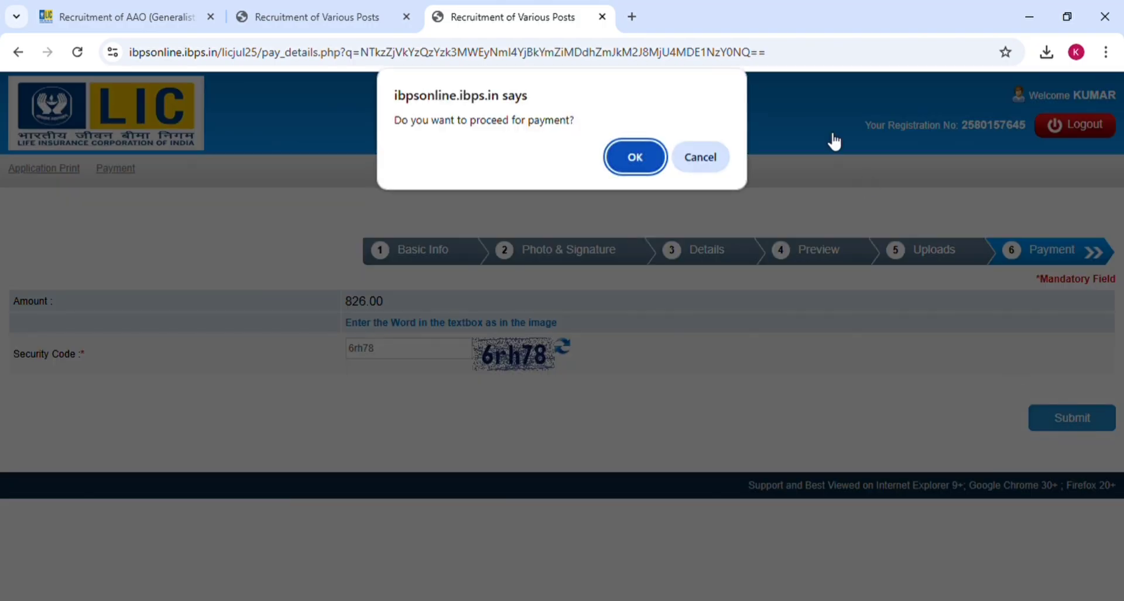
left_click(628, 147)
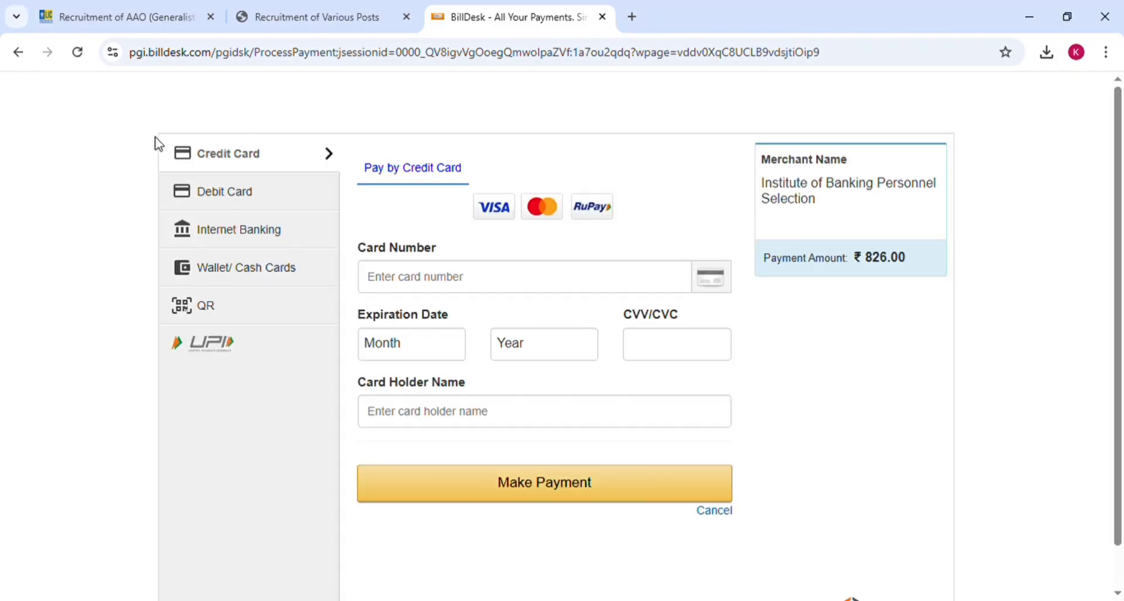
- Look through card, net banking and wallet options, then choose QR with BHIM UPI and Make Payment
left_click(240, 201)
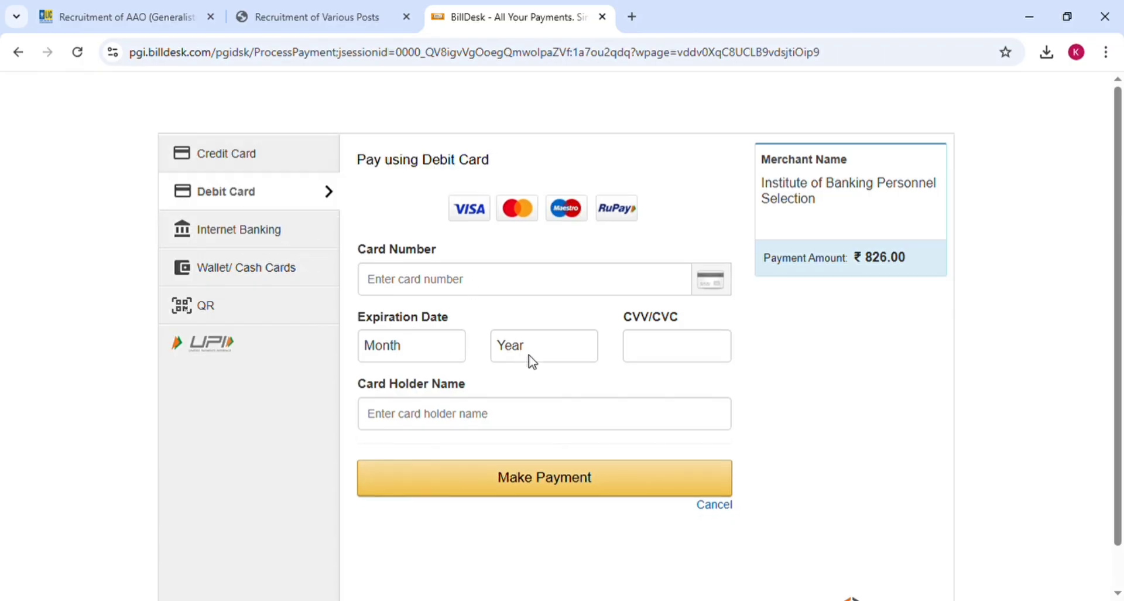
left_click(267, 224)
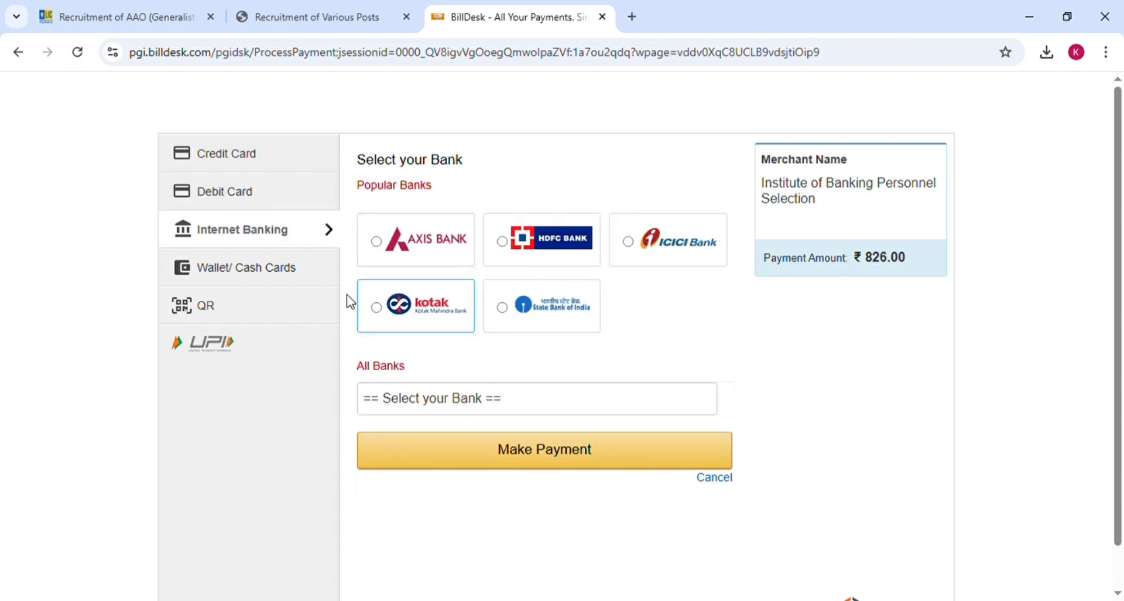
left_click(293, 267)
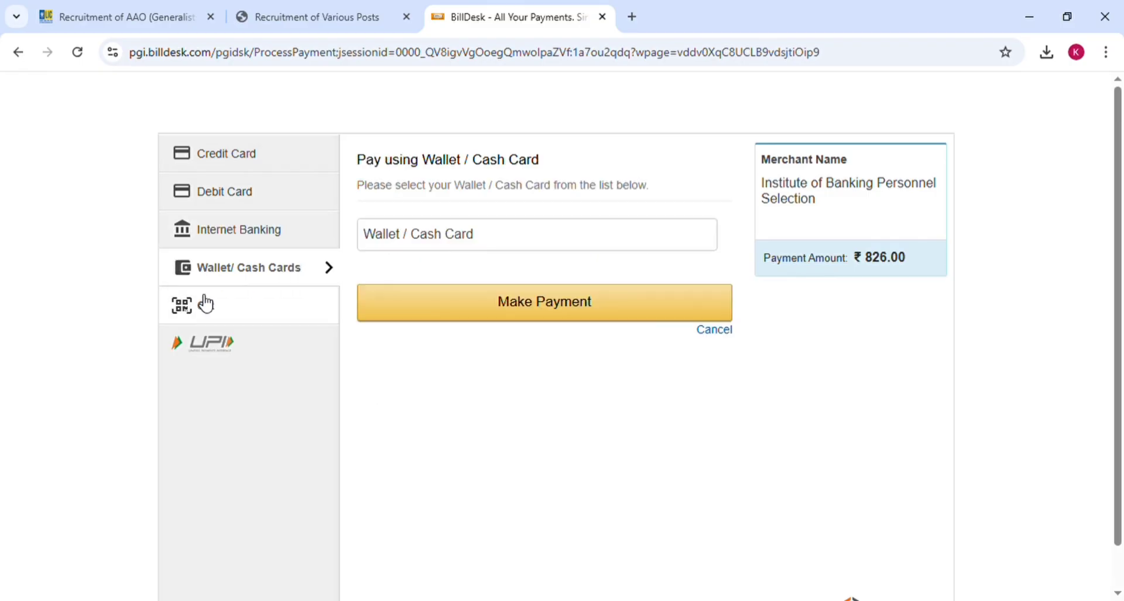
left_click(215, 315)
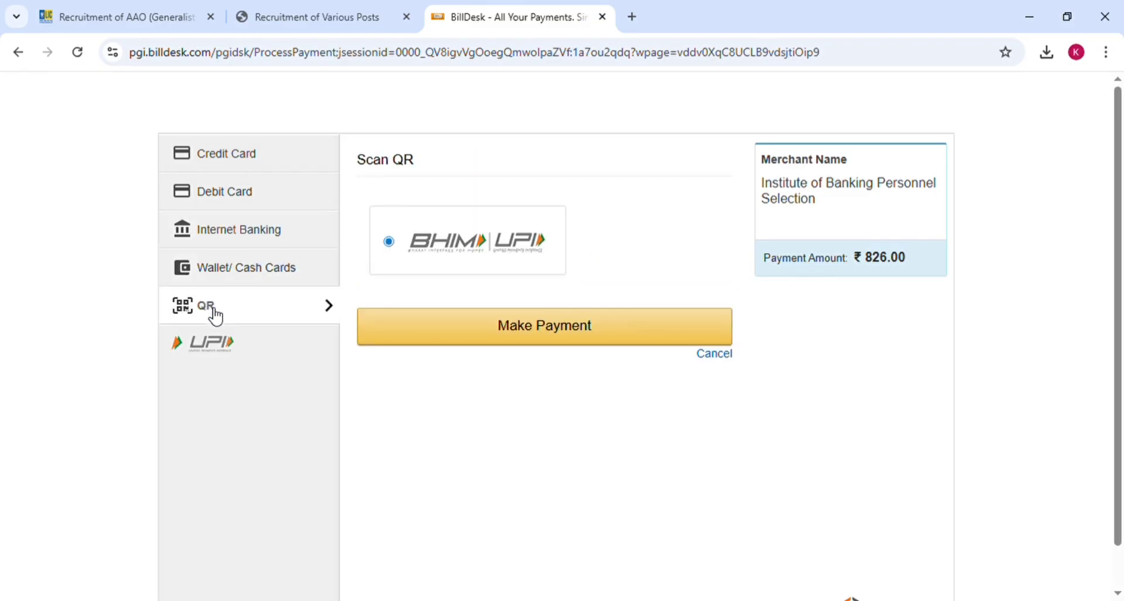
left_click(547, 338)
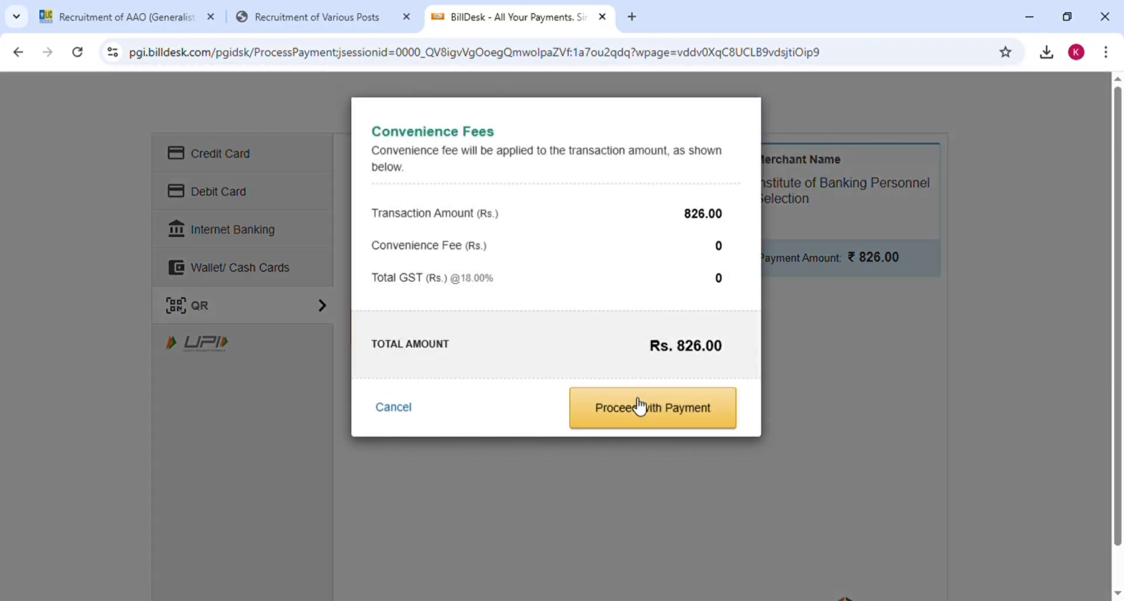
- Accept the zero convenience fee and display the scannable ₹826 UPI QR code
left_click(643, 410)
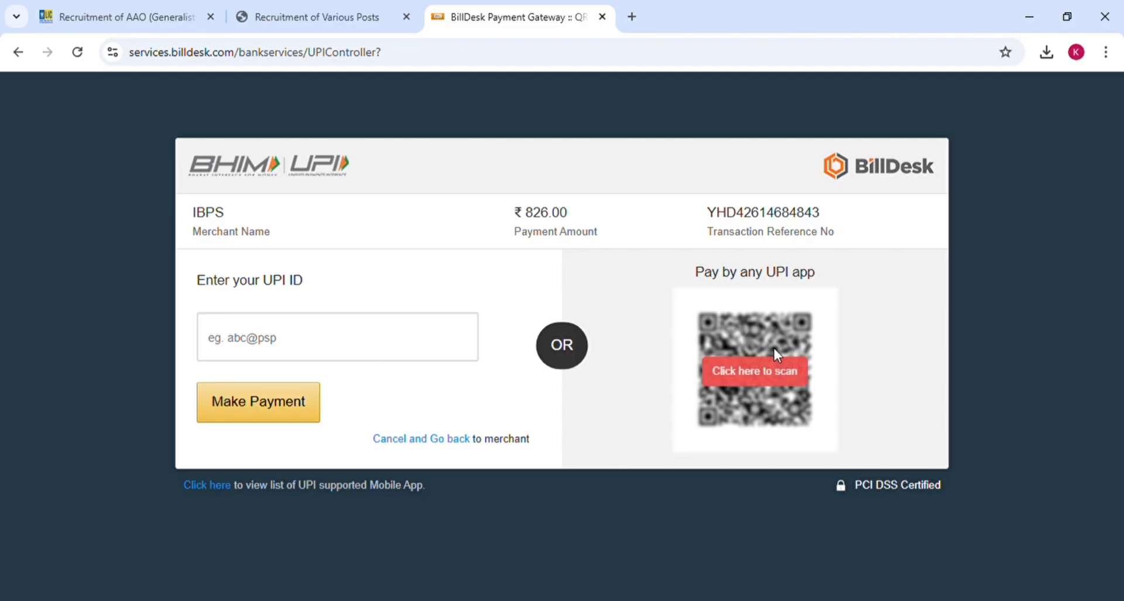
left_click(772, 379)
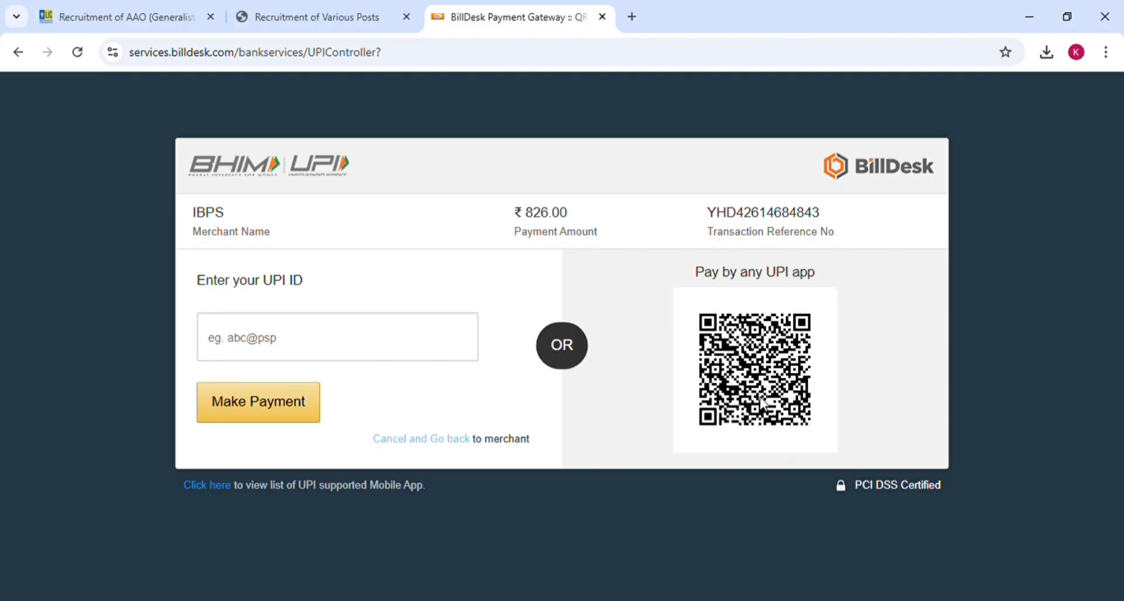